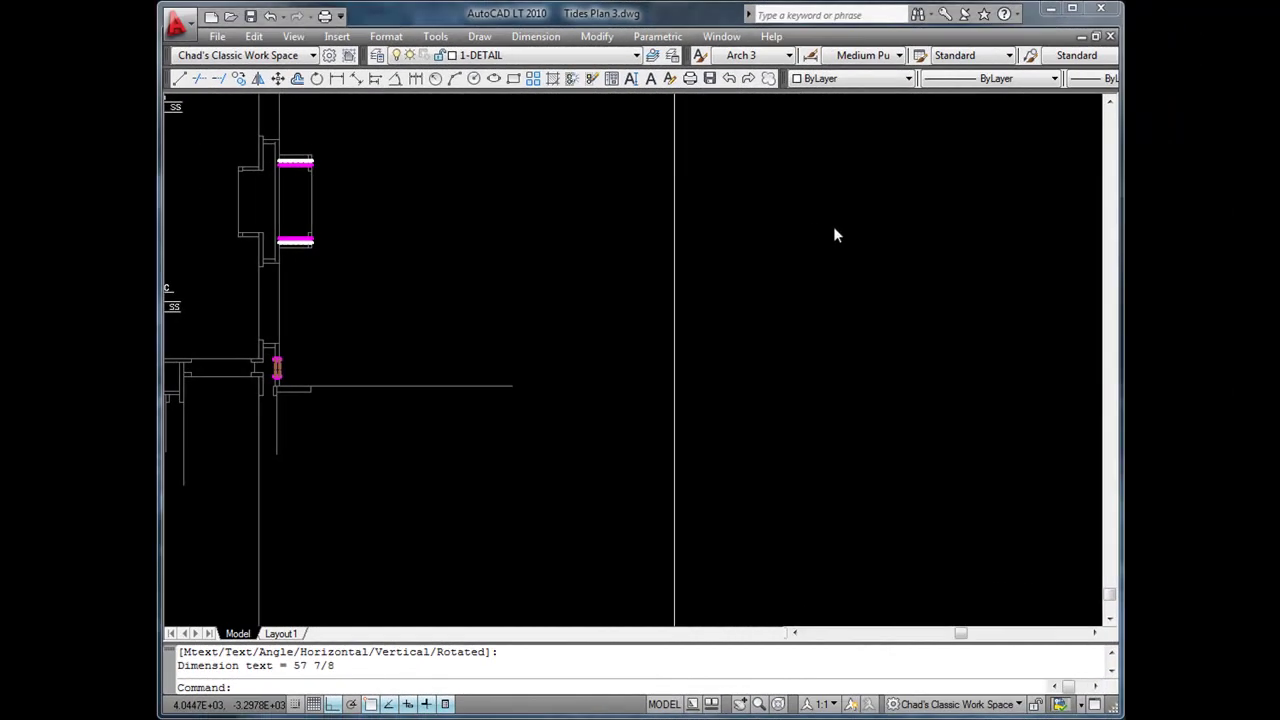
# Insert the DynVertWallTemplate dynamic block from DesignCenter into the empty area beside the floor plan
pyautogui.click(806, 251)
pyautogui.click(683, 108)
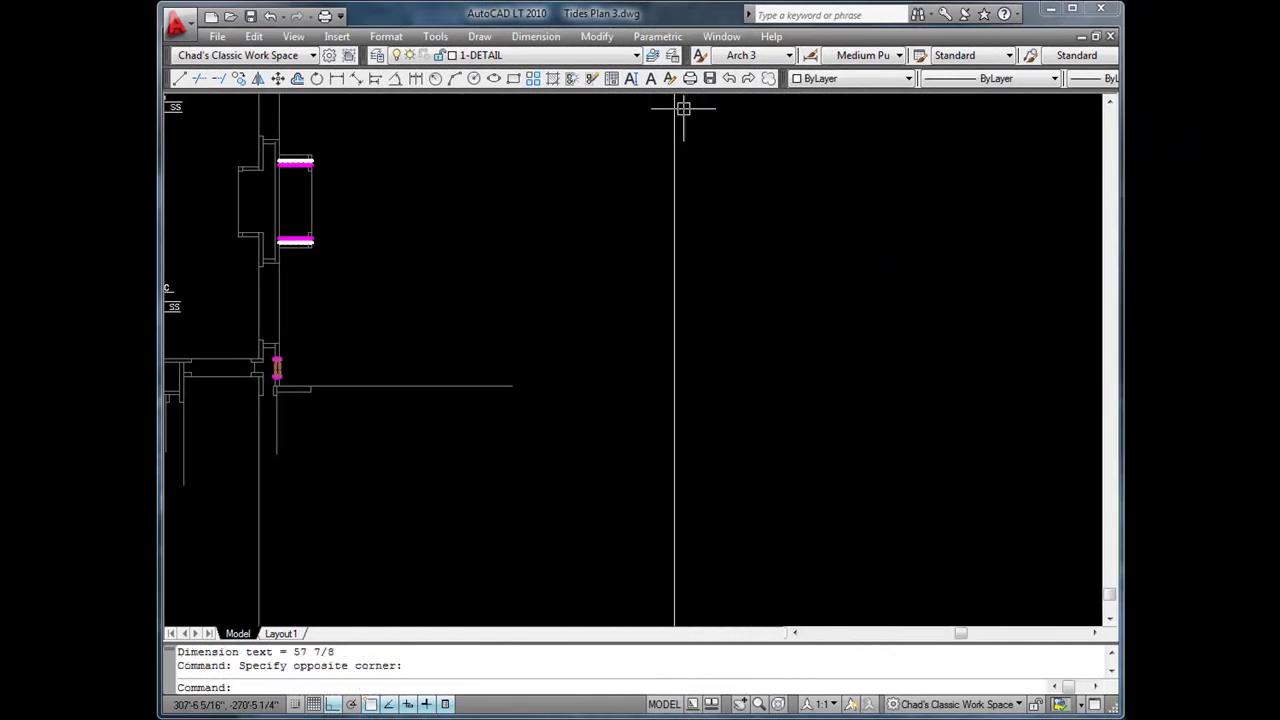
pyautogui.click(611, 80)
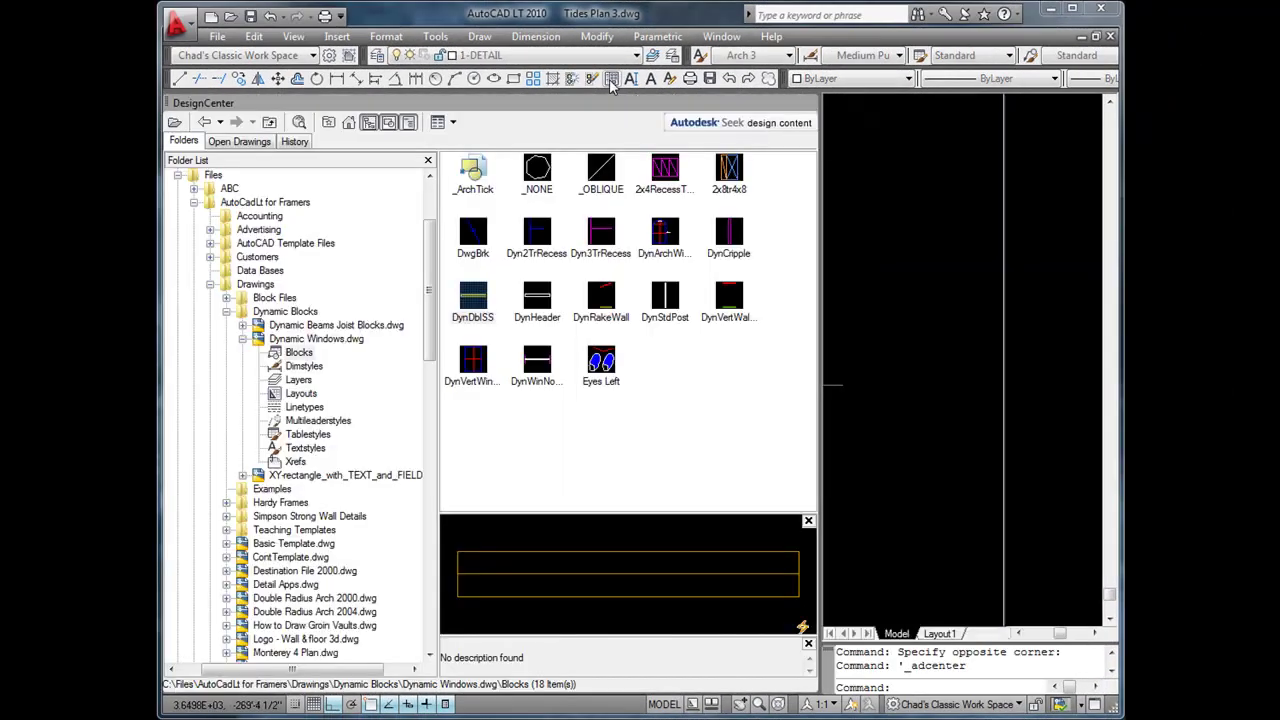
pyautogui.click(734, 297)
pyautogui.moveTo(734, 297); pyautogui.dragTo(876, 368)
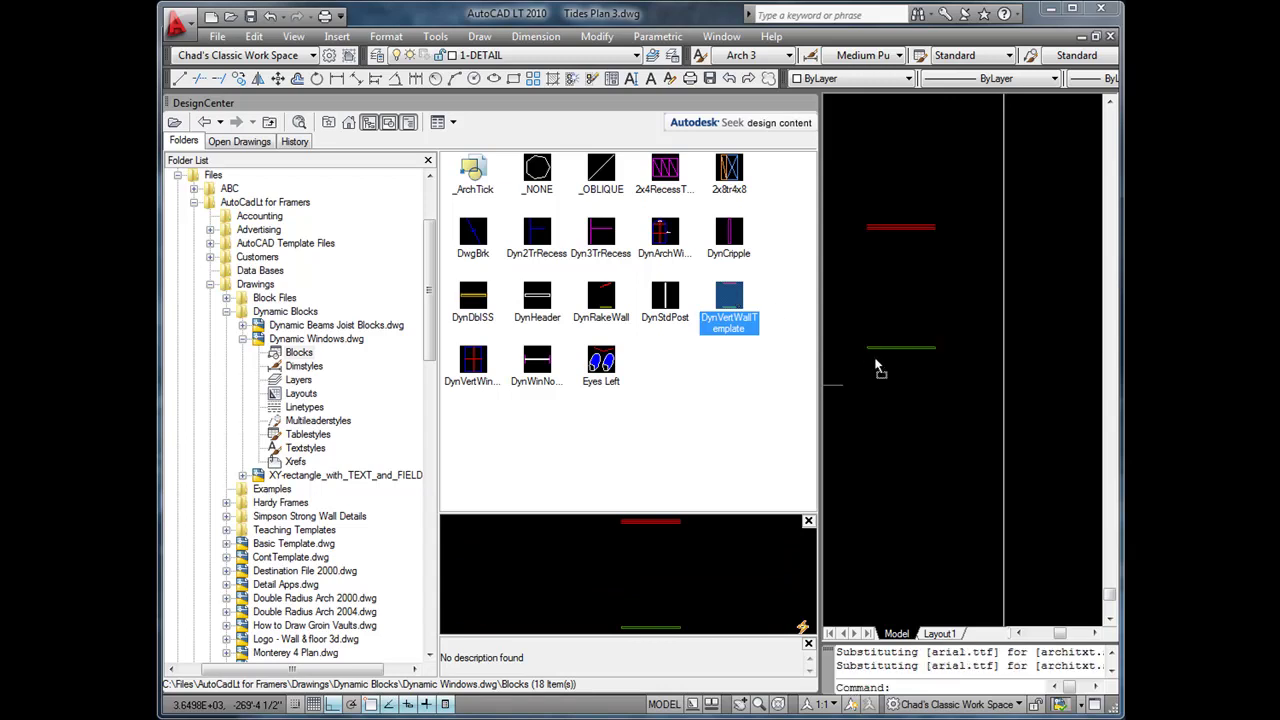
pyautogui.moveTo(880, 603); pyautogui.dragTo(878, 598)
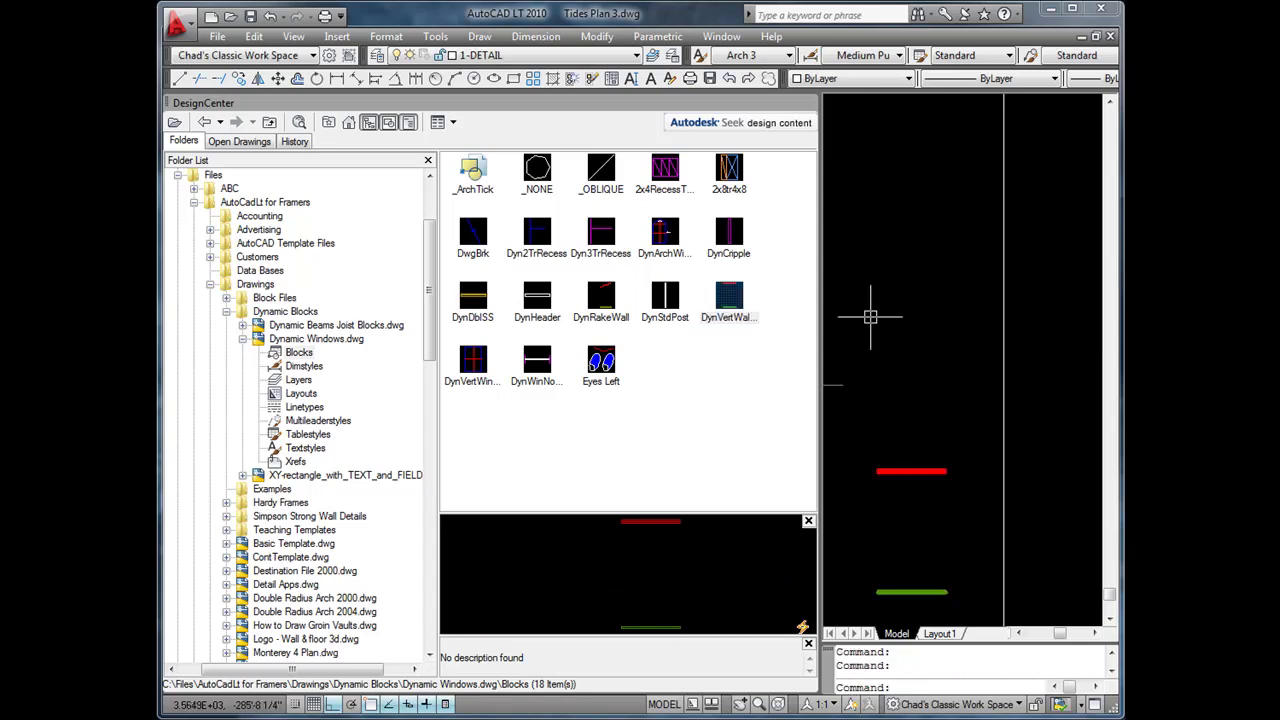
pyautogui.click(808, 106)
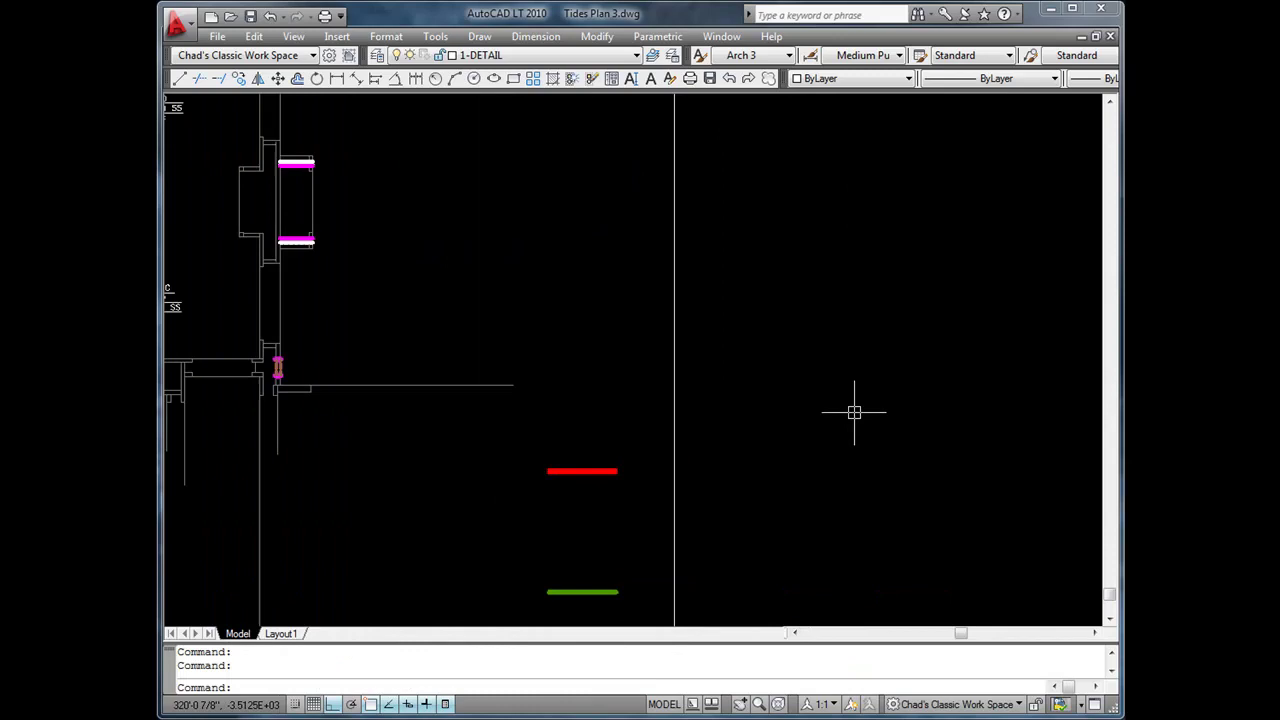
# Set the inserted wall template's visibility state to False Stud Visible
pyautogui.moveTo(854, 412); pyautogui.dragTo(900, 271, button='middle')
pyautogui.scroll(5, 571, 363)
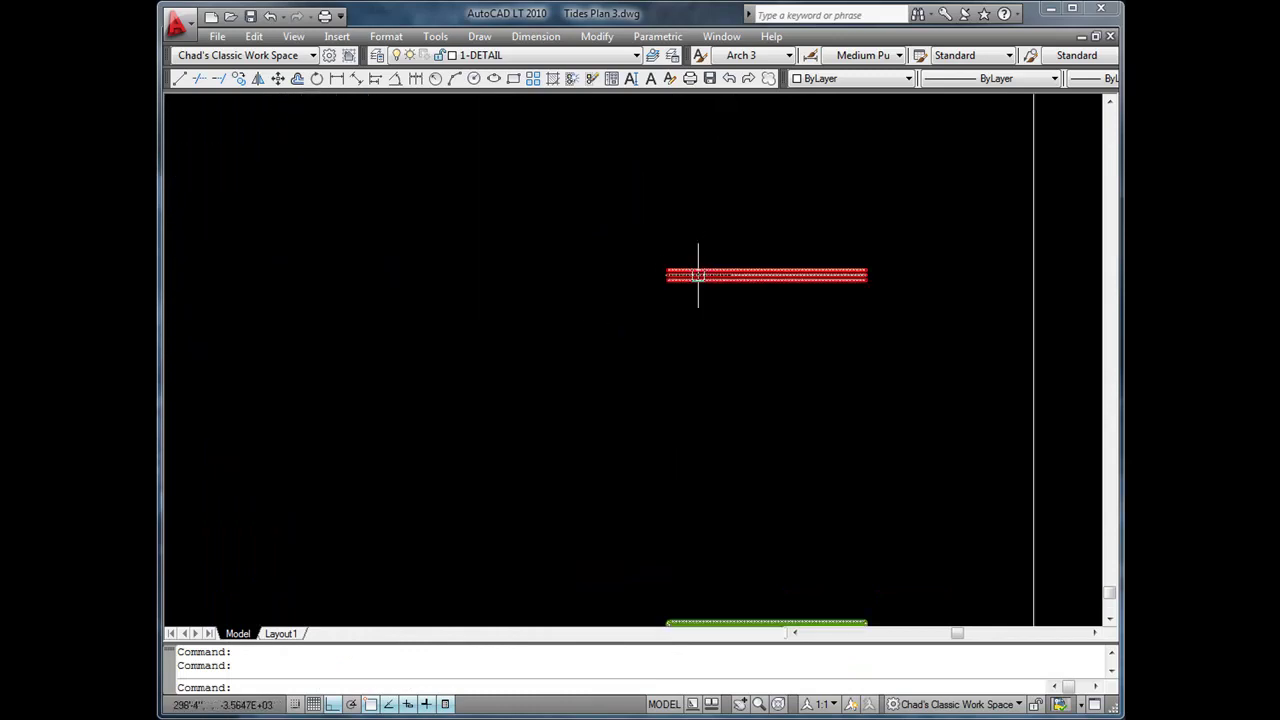
pyautogui.click(698, 275)
pyautogui.click(694, 244)
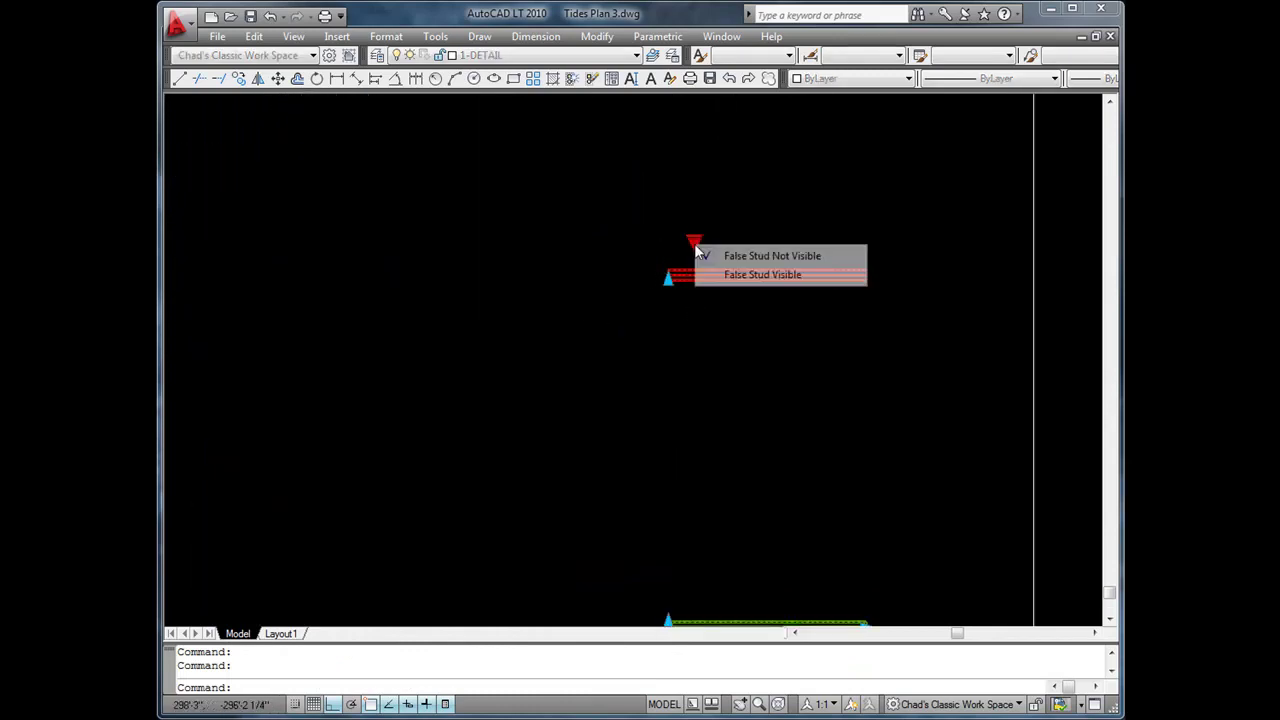
pyautogui.click(716, 276)
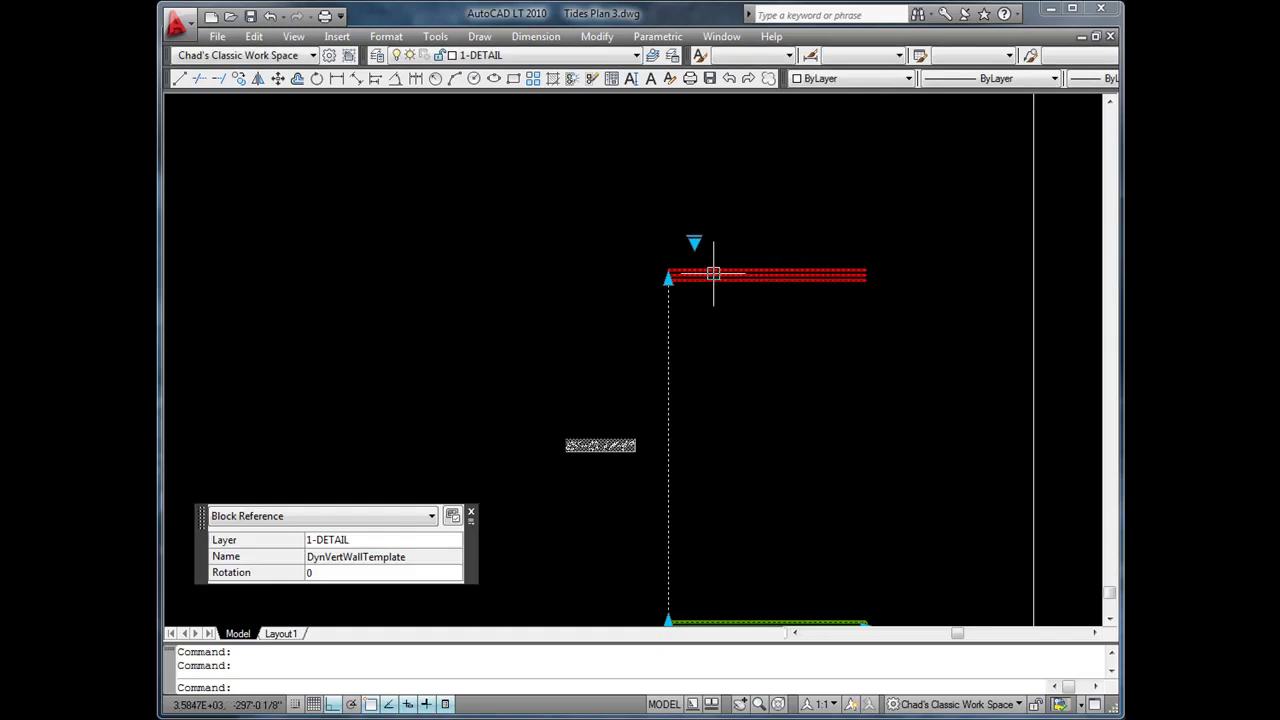
pyautogui.click(812, 237)
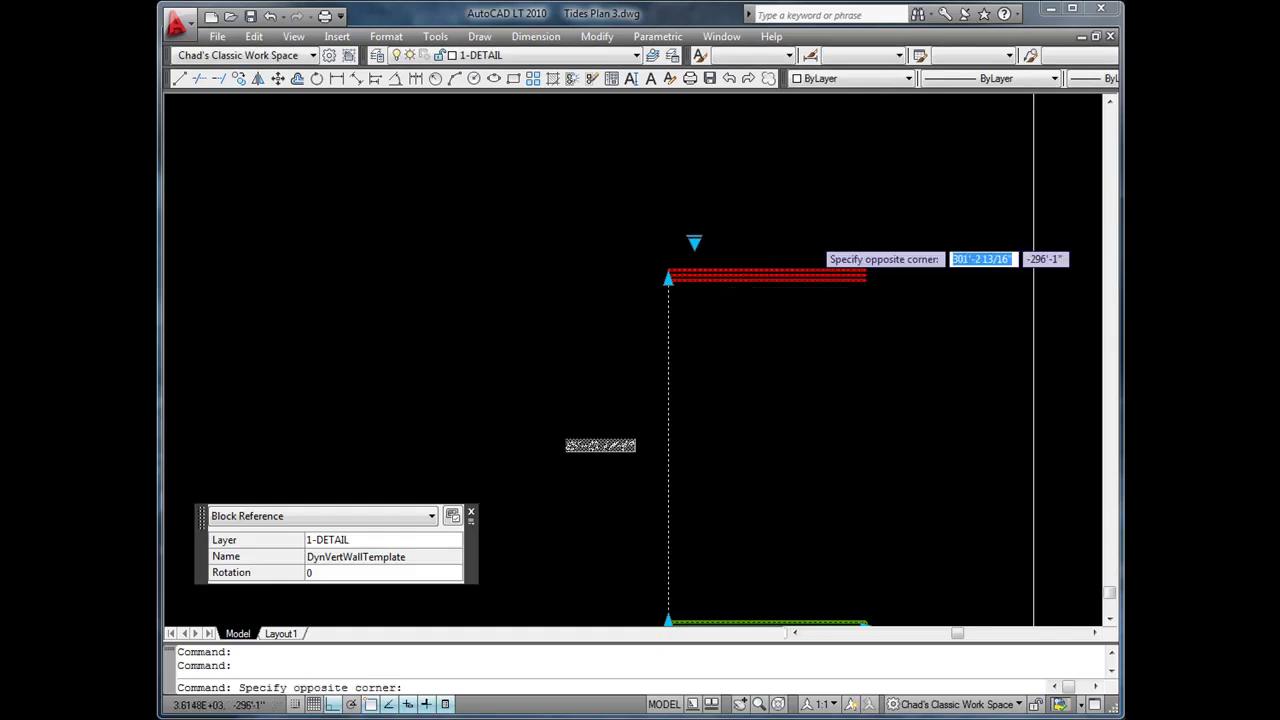
pyautogui.press('Escape')
pyautogui.press('Escape')
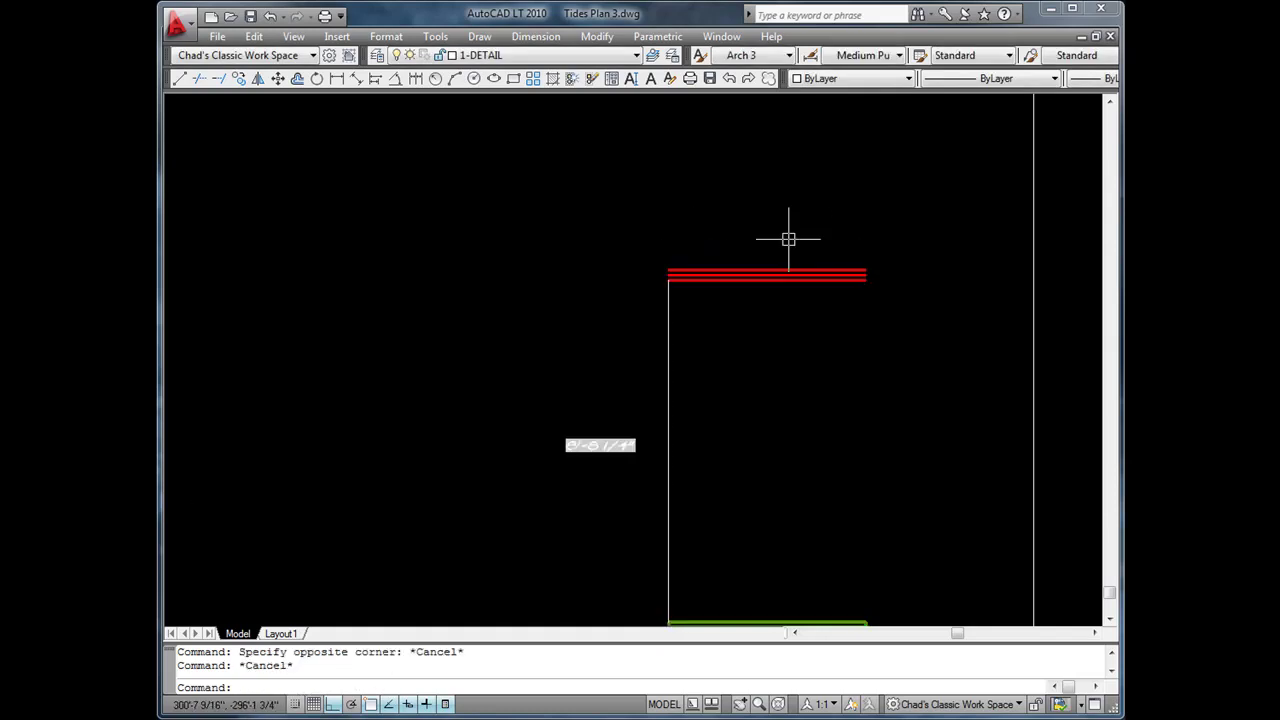
# Stretch the wall template's top plates upward to a stud height of 116.25 inches
pyautogui.click(667, 318)
pyautogui.scroll(3, 676, 283)
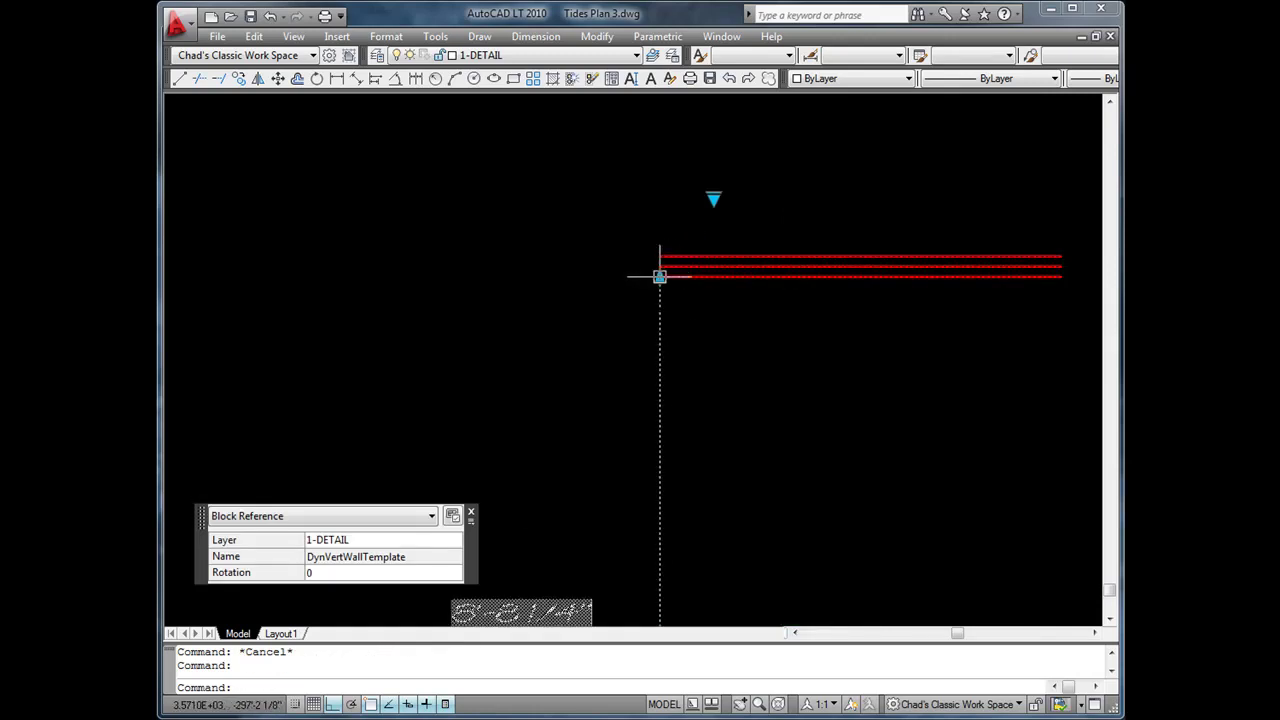
pyautogui.click(659, 276)
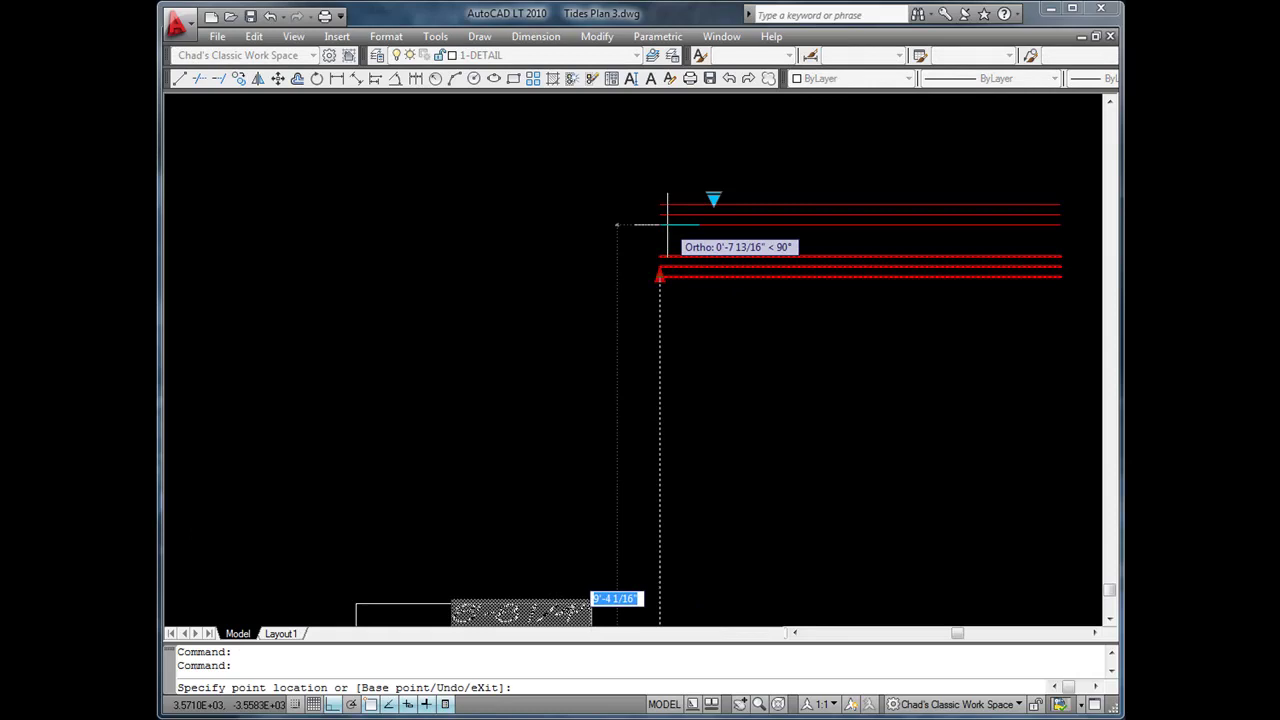
pyautogui.write('116.25')
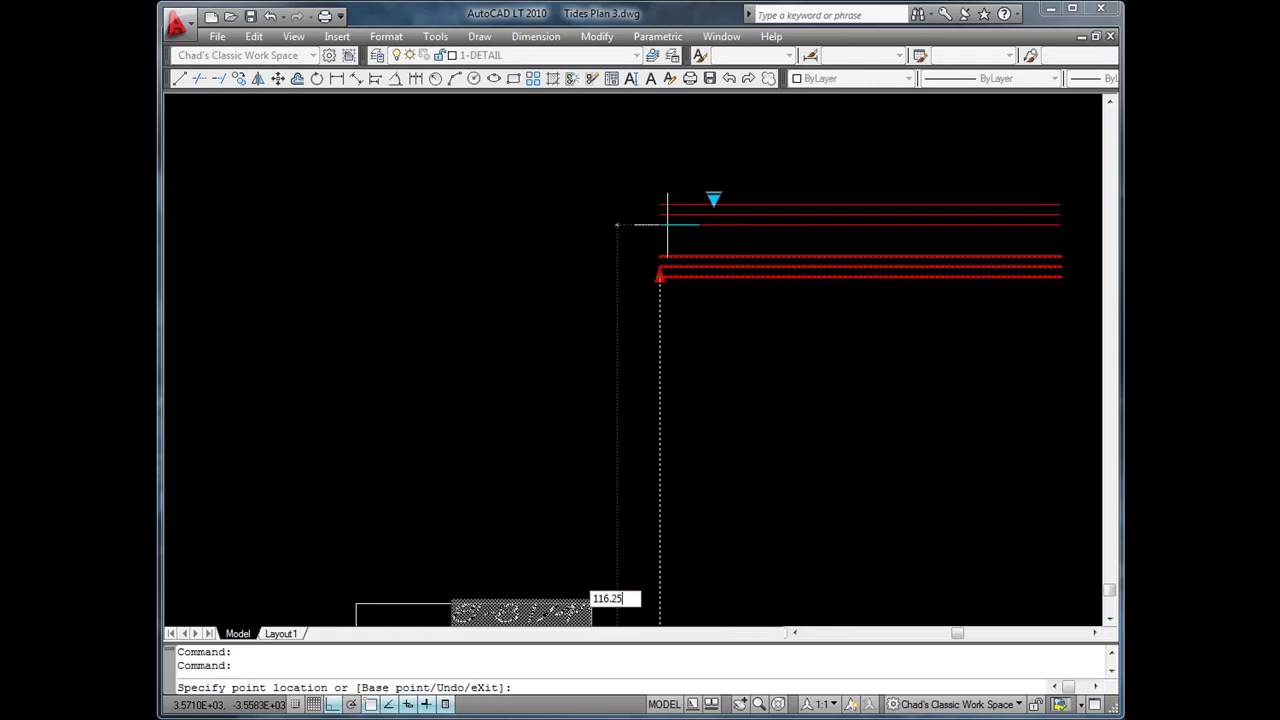
pyautogui.press('Return')
pyautogui.press('Escape')
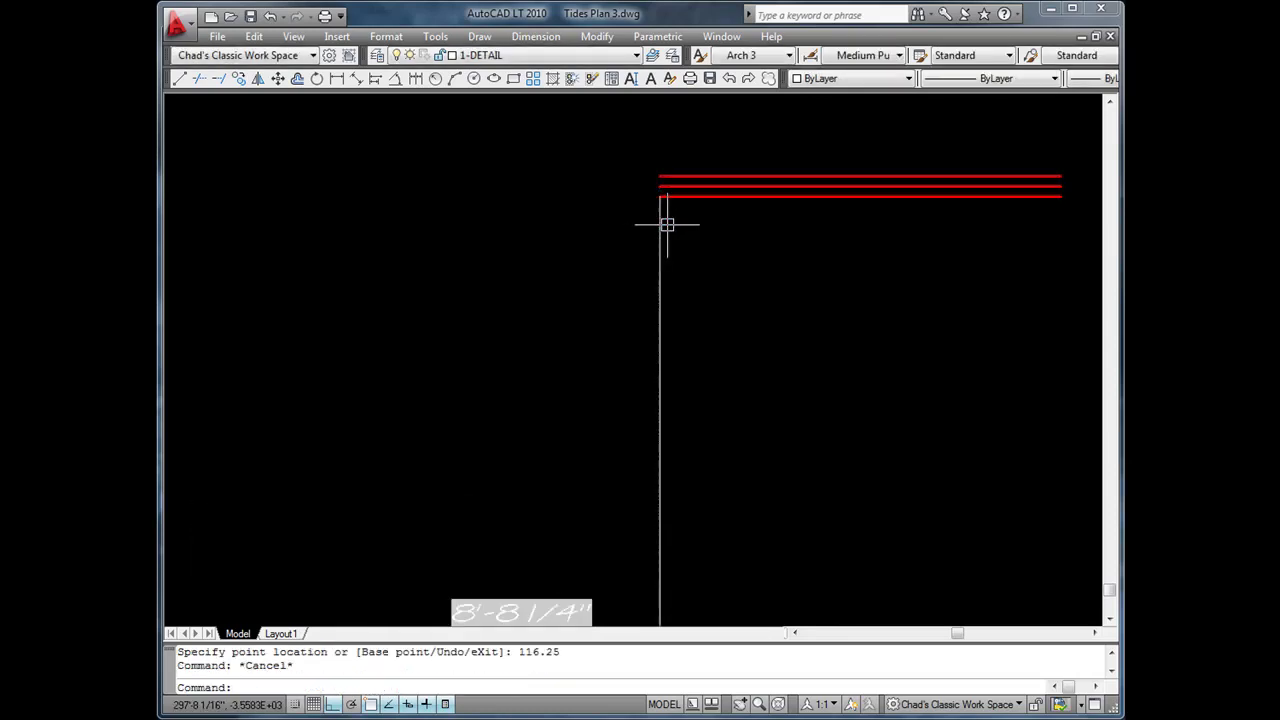
pyautogui.press('Escape')
# Draw a horizontal line about 16 inches long outward from the upper left corner of the wall's top plates
pyautogui.scroll(-4, 666, 220)
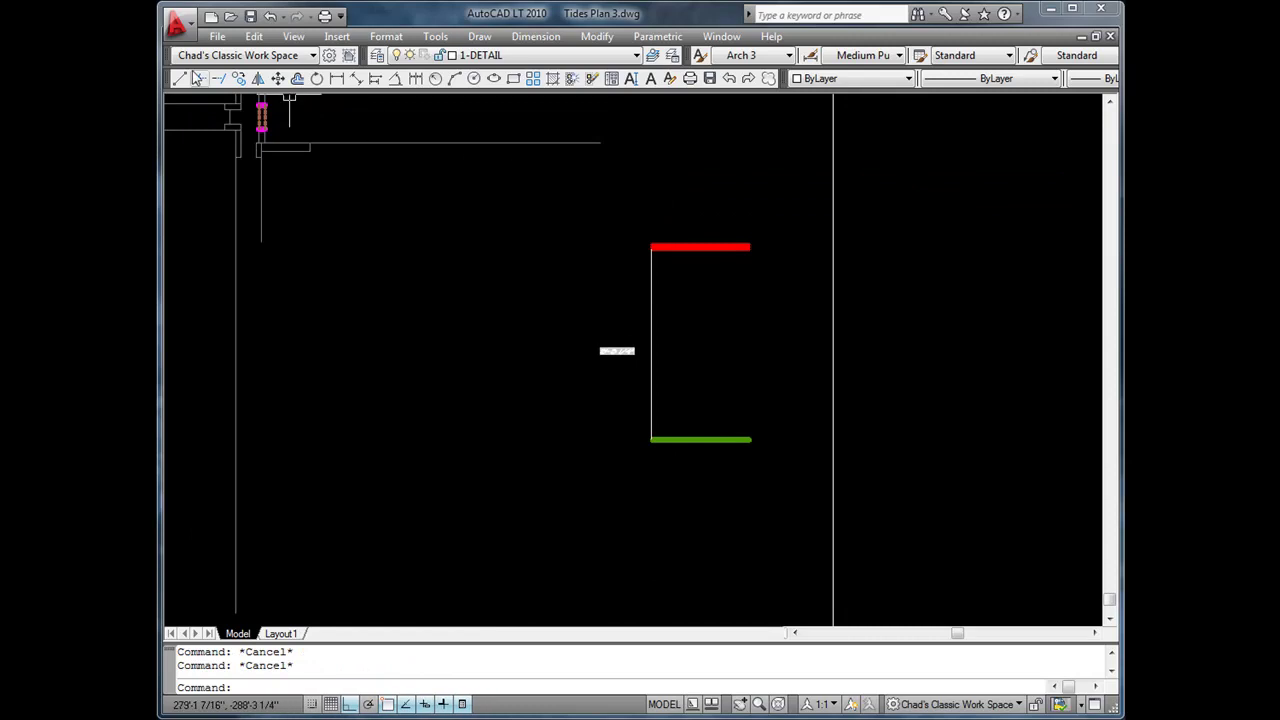
pyautogui.click(181, 79)
pyautogui.scroll(2, 606, 229)
pyautogui.scroll(3, 723, 257)
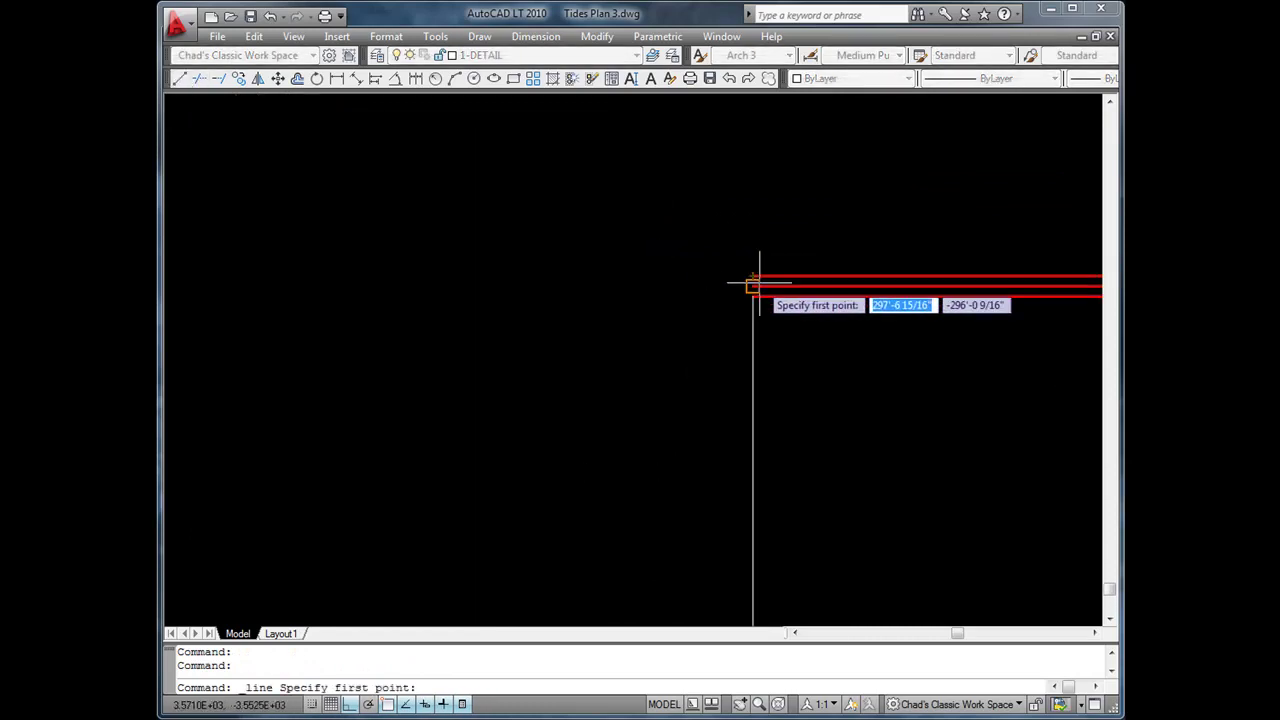
pyautogui.click(752, 276)
pyautogui.click(644, 276)
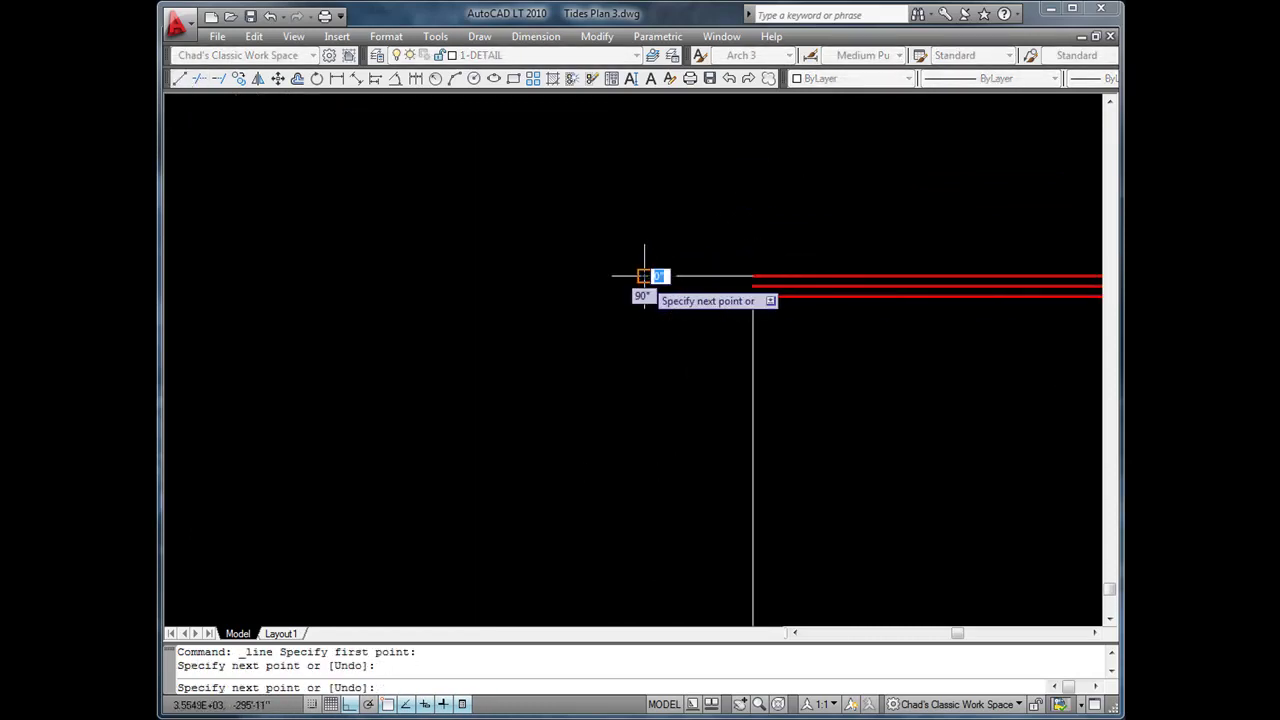
pyautogui.press('Return')
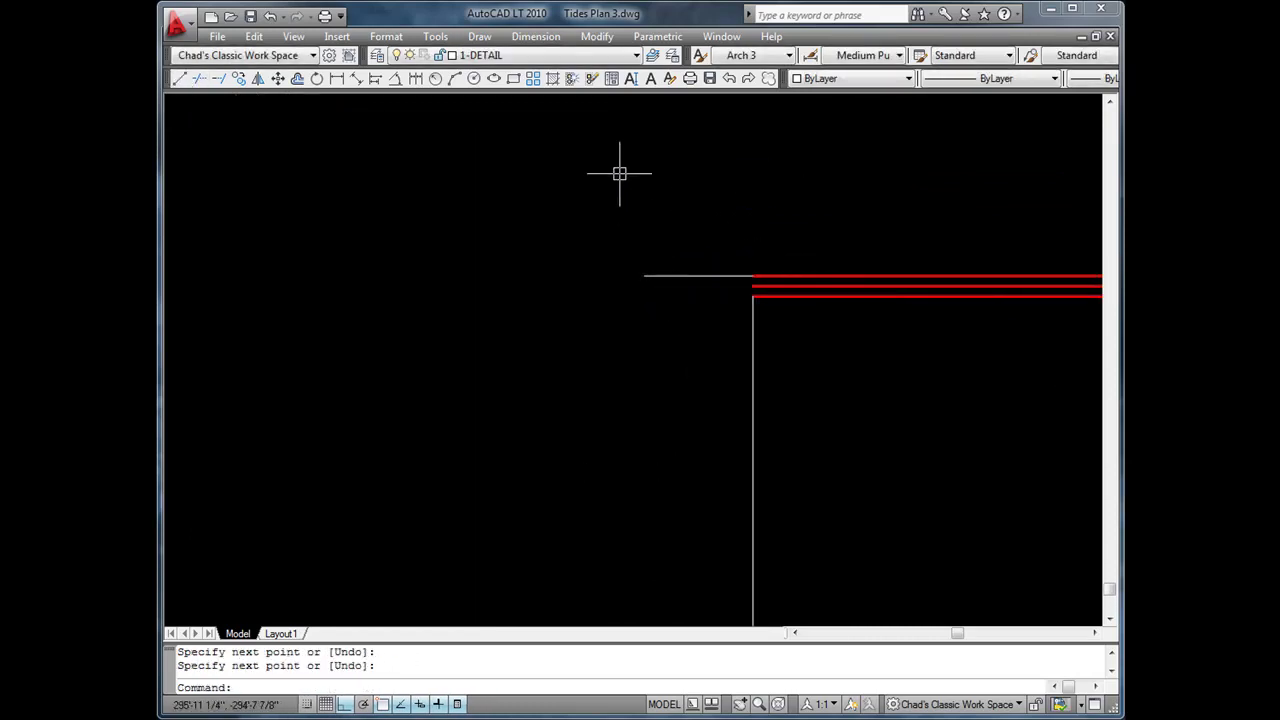
# Copy the short horizontal line 16 inches straight up
pyautogui.click(240, 80)
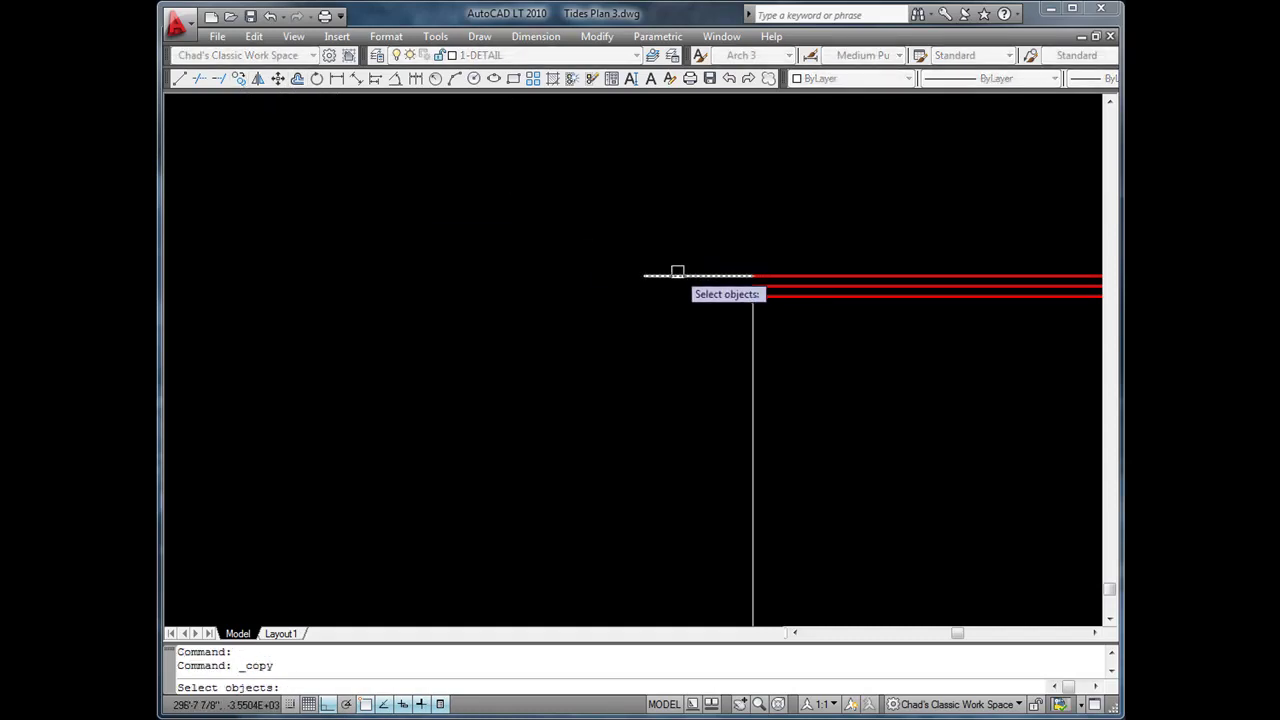
pyautogui.click(675, 275)
pyautogui.press('Return')
pyautogui.click(644, 276)
pyautogui.write('16')
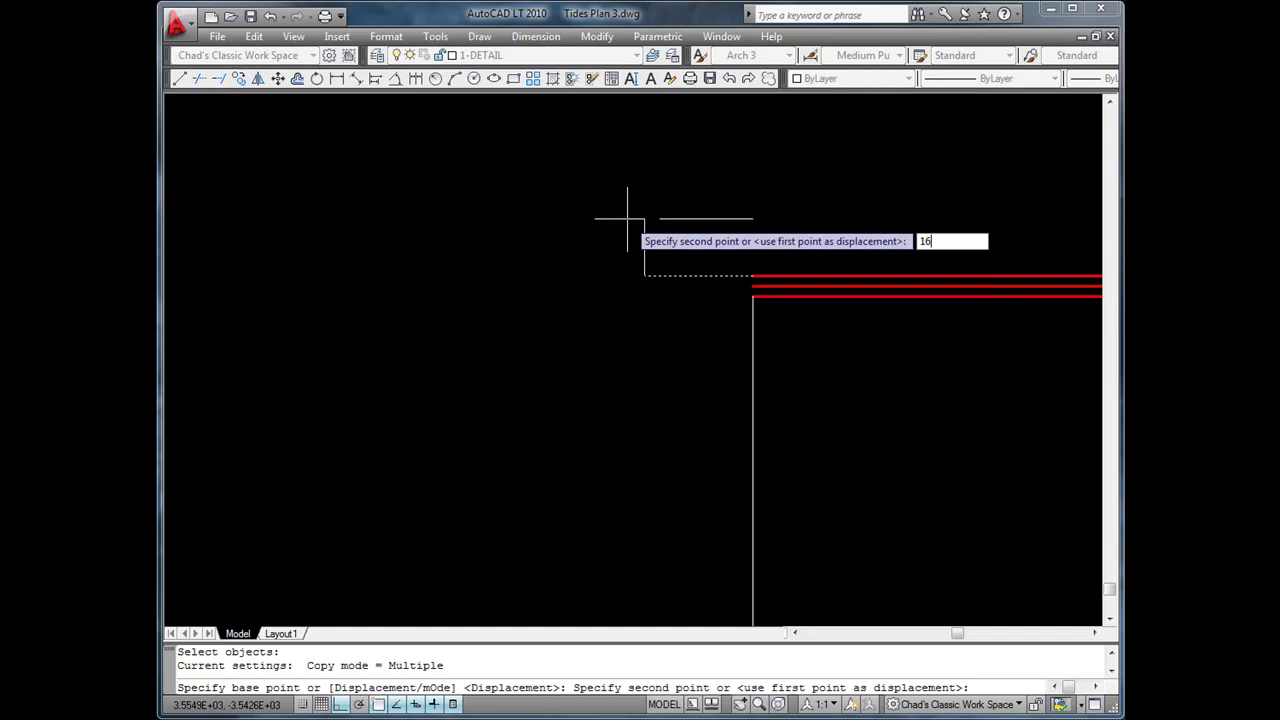
pyautogui.press('Return')
pyautogui.press('Return')
# Copy the raised line another 1.125 inches straight up
pyautogui.press('Return')
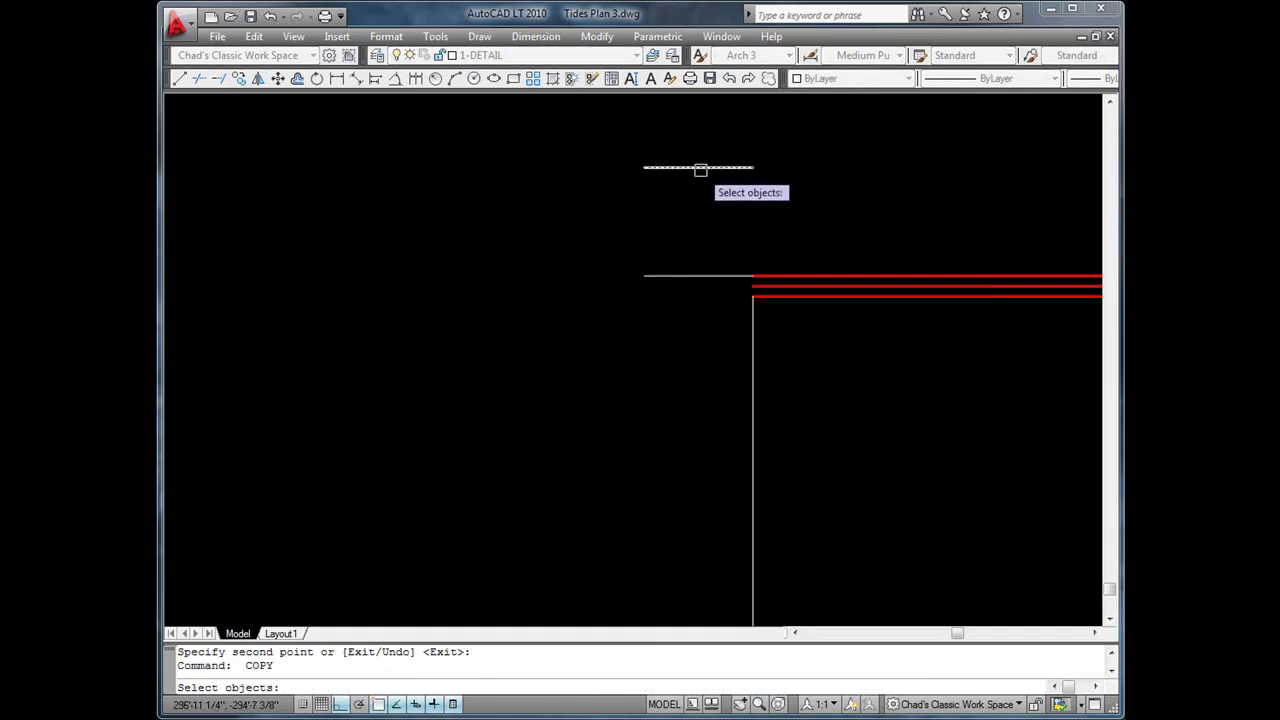
pyautogui.click(700, 167)
pyautogui.press('Return')
pyautogui.click(614, 184)
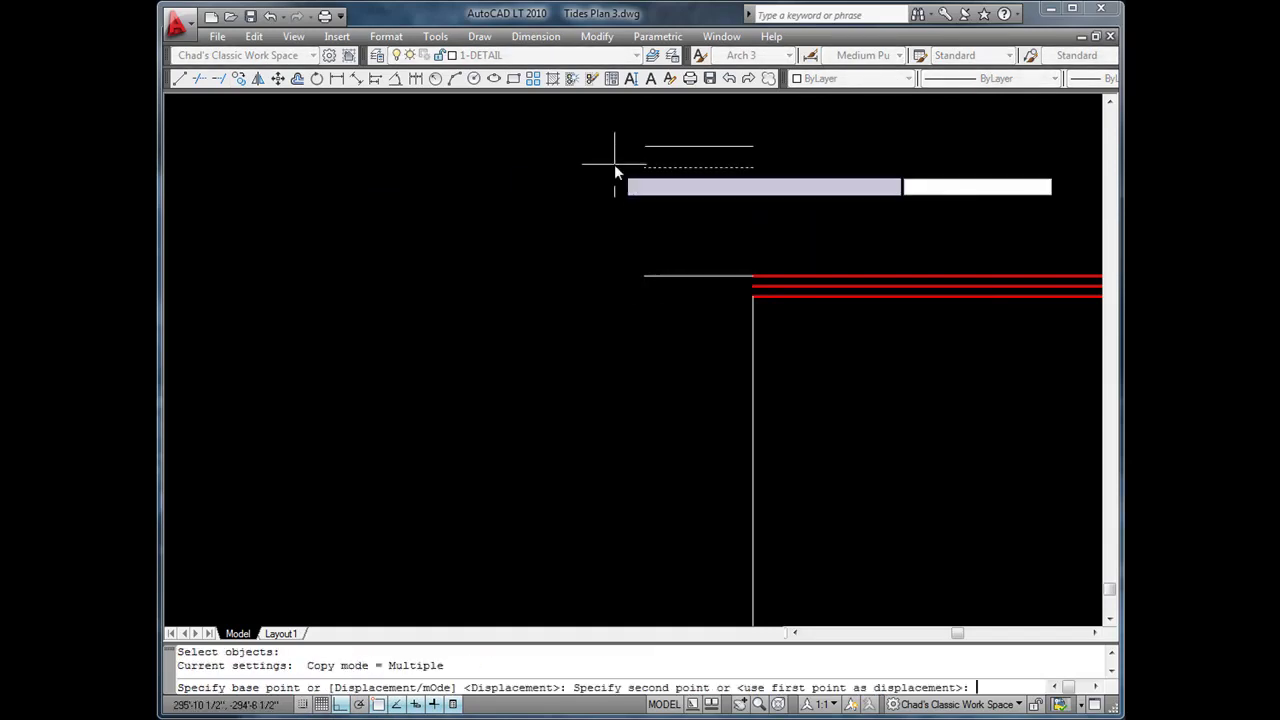
pyautogui.write('1.125')
pyautogui.press('Return')
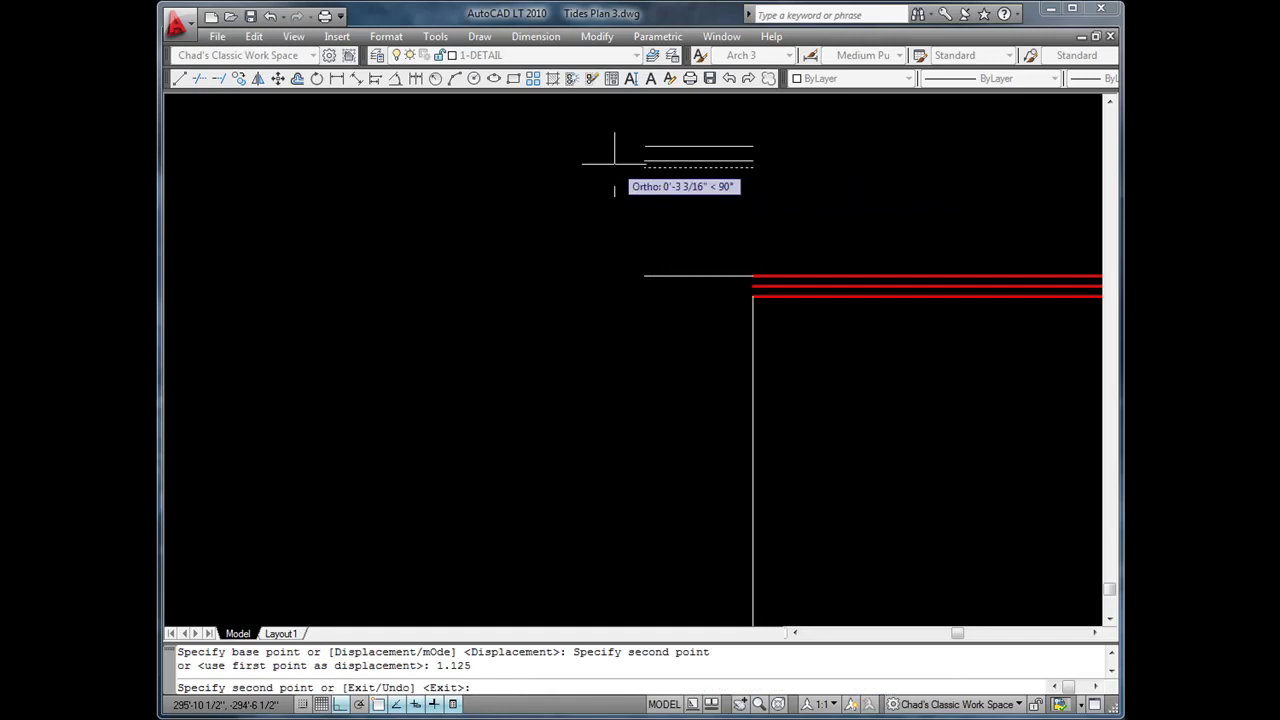
pyautogui.press('Return')
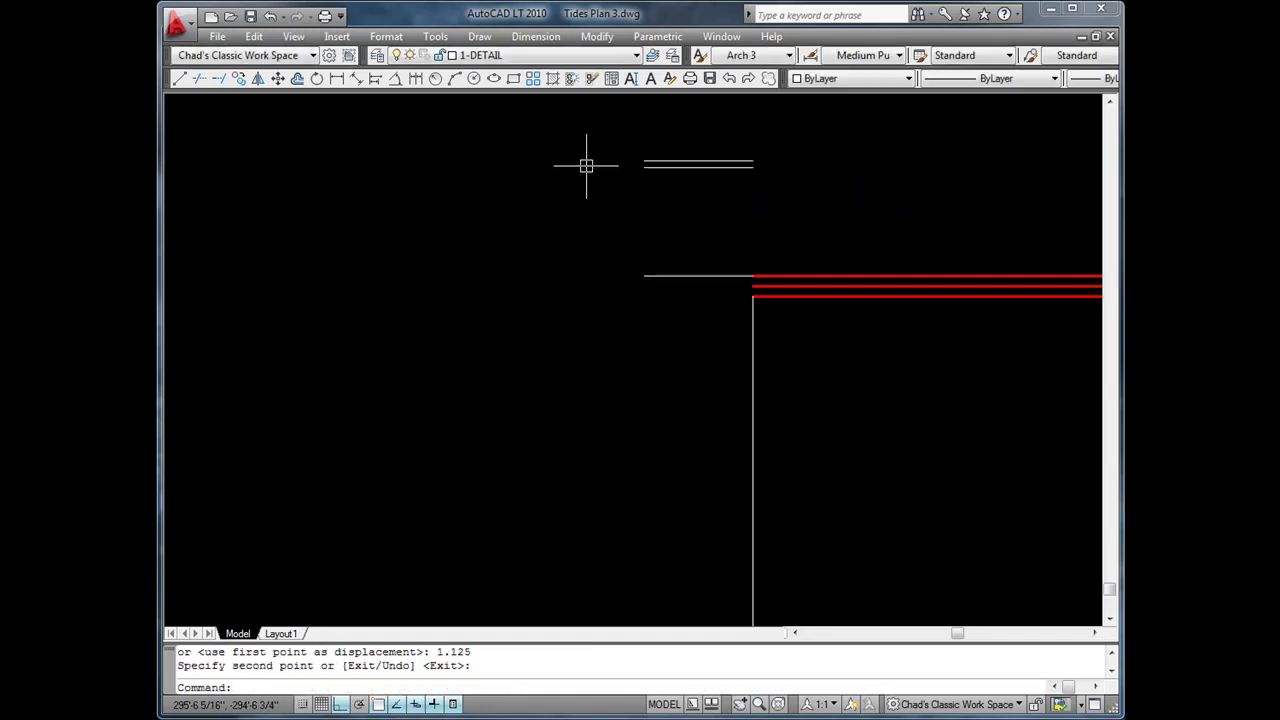
# Copy the wall template upward so its bottom plate's lower left corner sits on the end of the uppermost short line
pyautogui.click(237, 79)
pyautogui.click(845, 298)
pyautogui.scroll(-5, 846, 326)
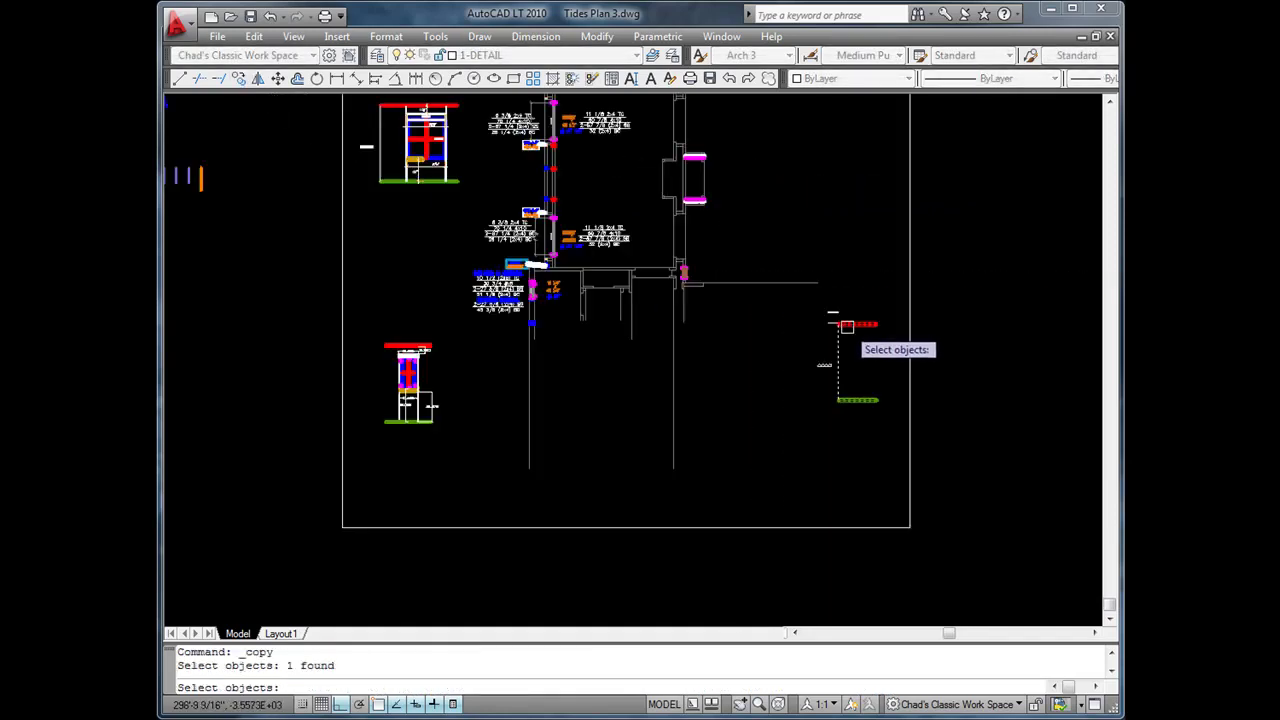
pyautogui.press('Return')
pyautogui.scroll(5, 815, 320)
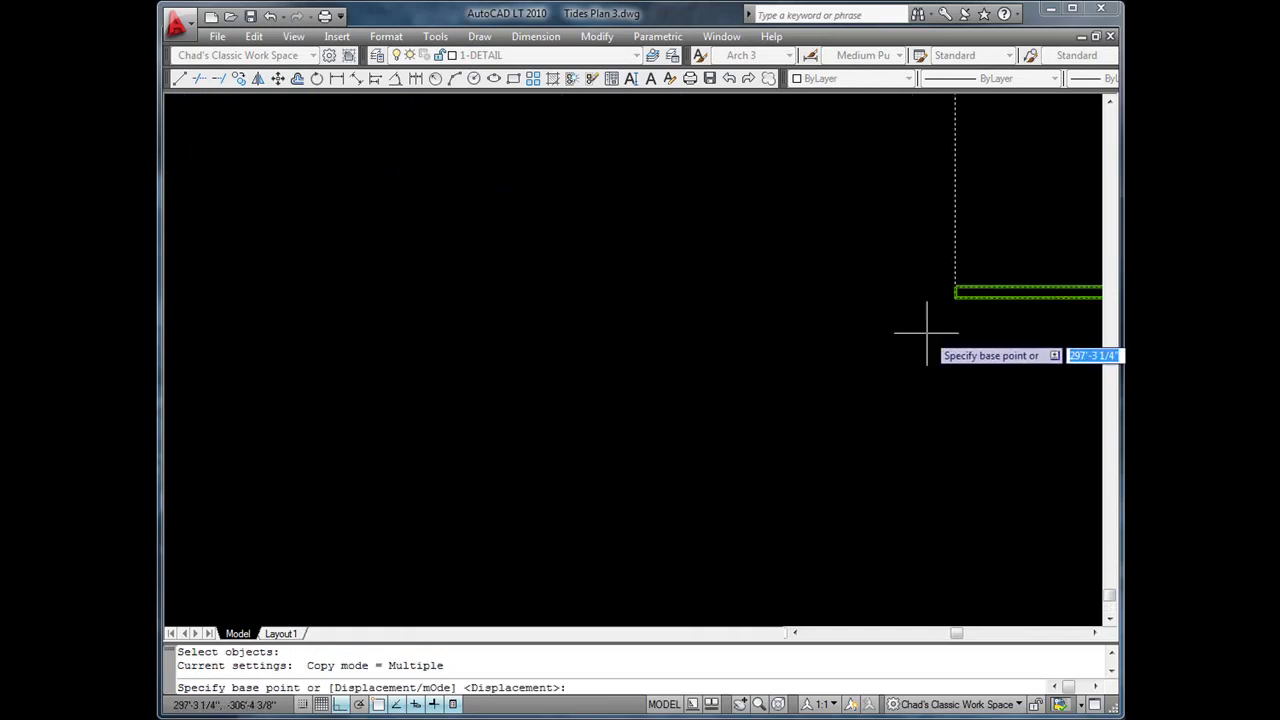
pyautogui.click(957, 291)
pyautogui.scroll(-3, 957, 291)
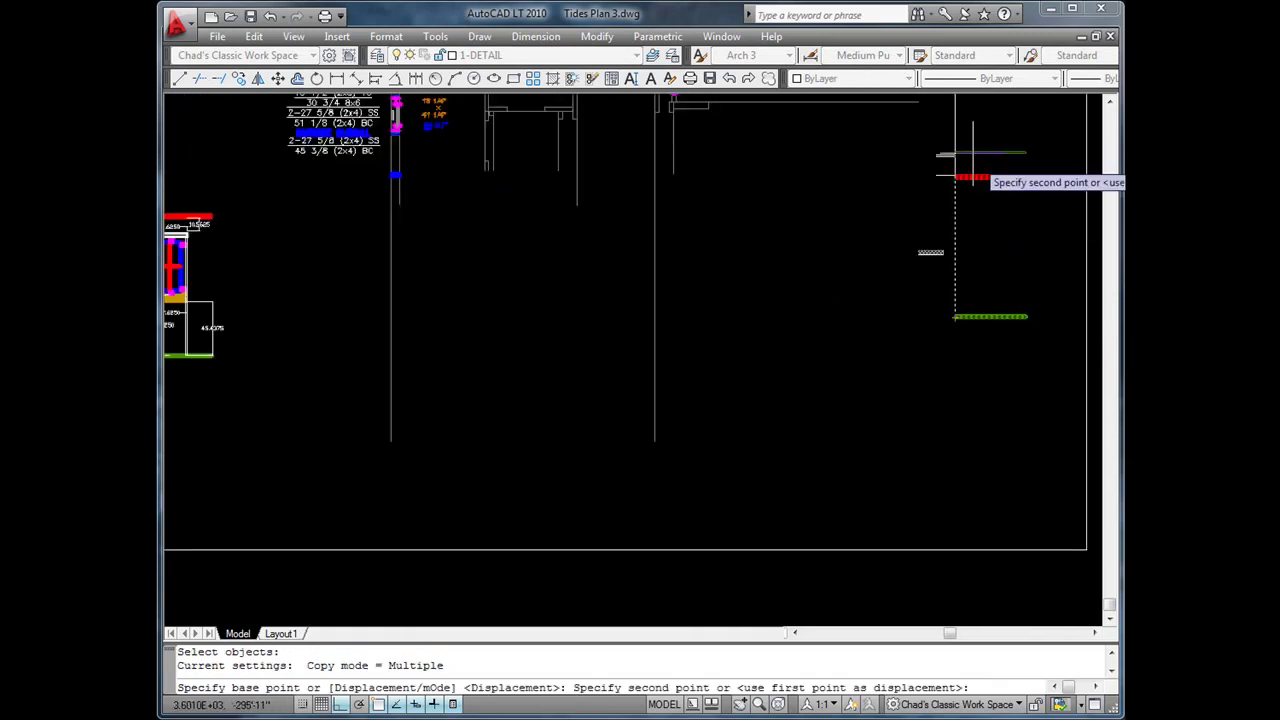
pyautogui.scroll(5, 972, 178)
pyautogui.click(901, 231)
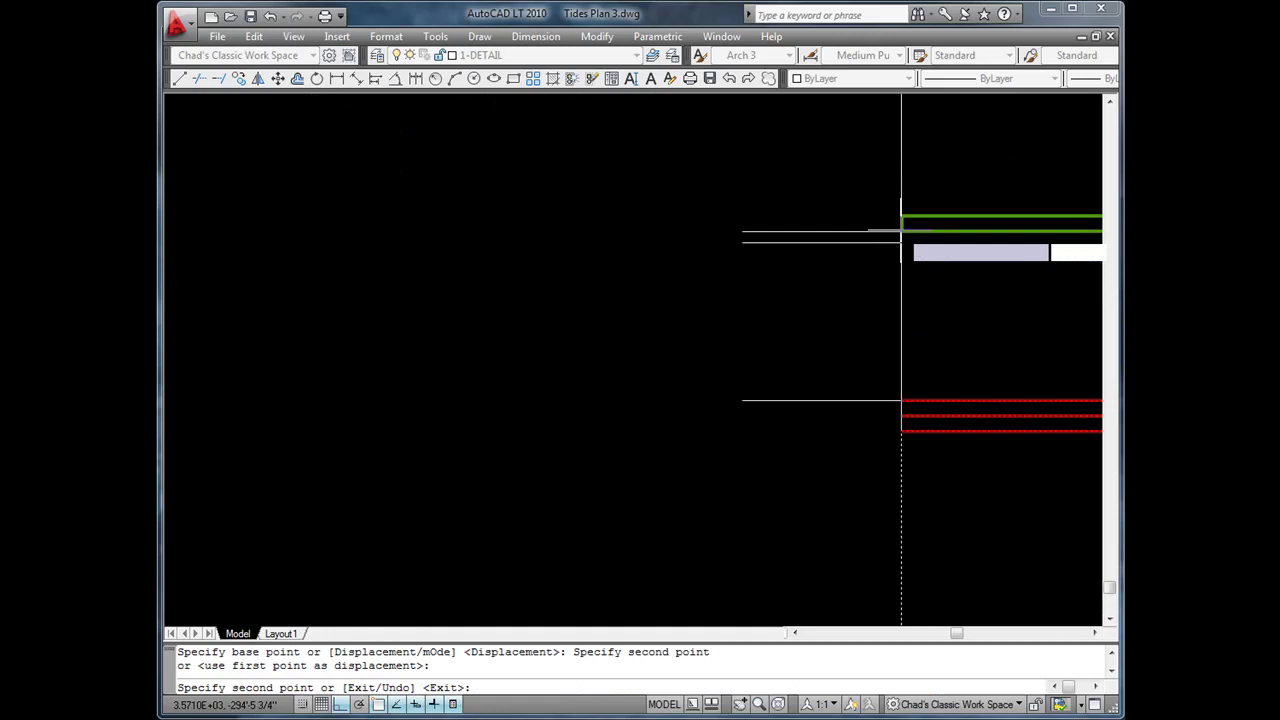
pyautogui.press('Escape')
# Draw a horizontal line about 21 inches long outward from the lower left corner of the upper wall's top plates
pyautogui.scroll(-5, 901, 231)
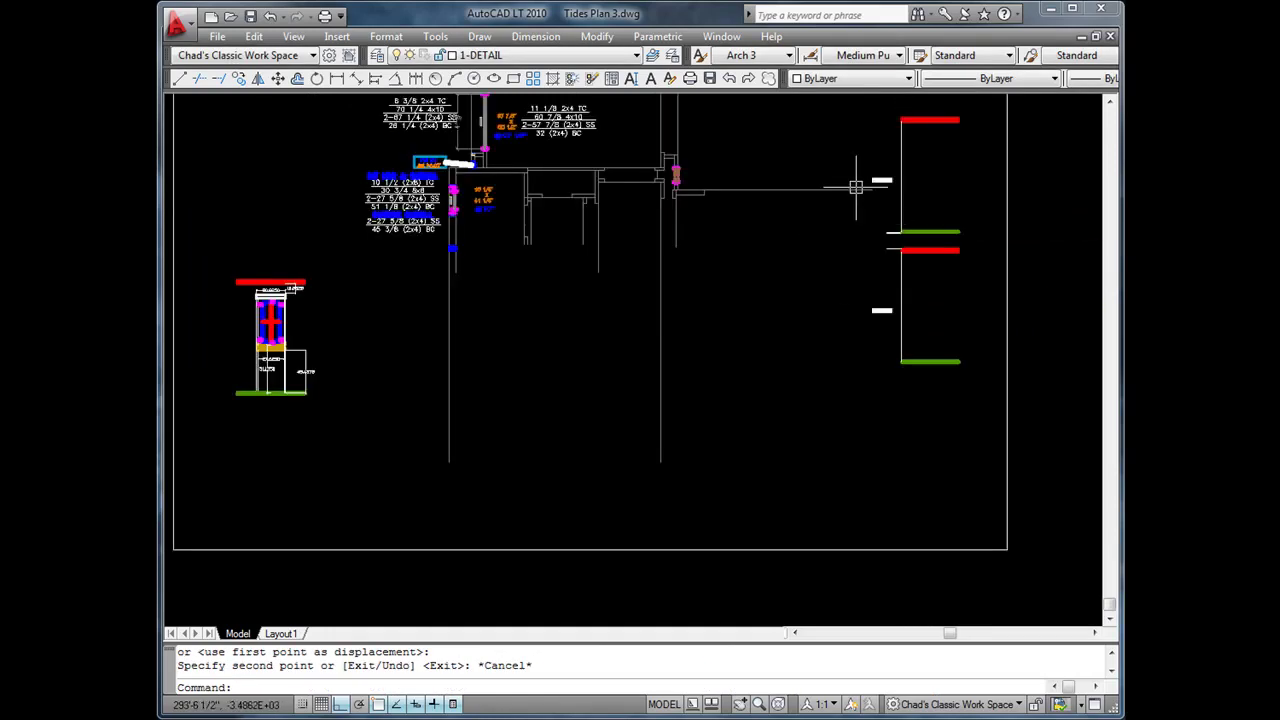
pyautogui.click(179, 79)
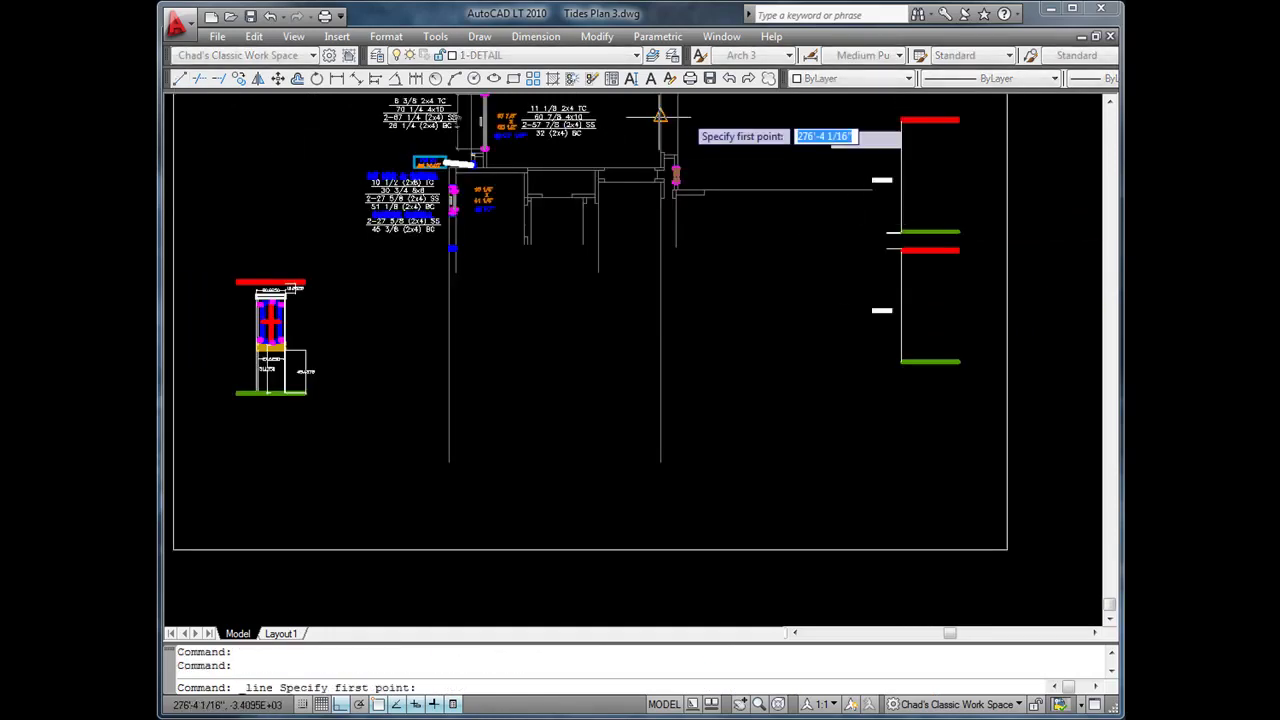
pyautogui.scroll(5, 900, 135)
pyautogui.moveTo(882, 136); pyautogui.dragTo(866, 297, button='middle')
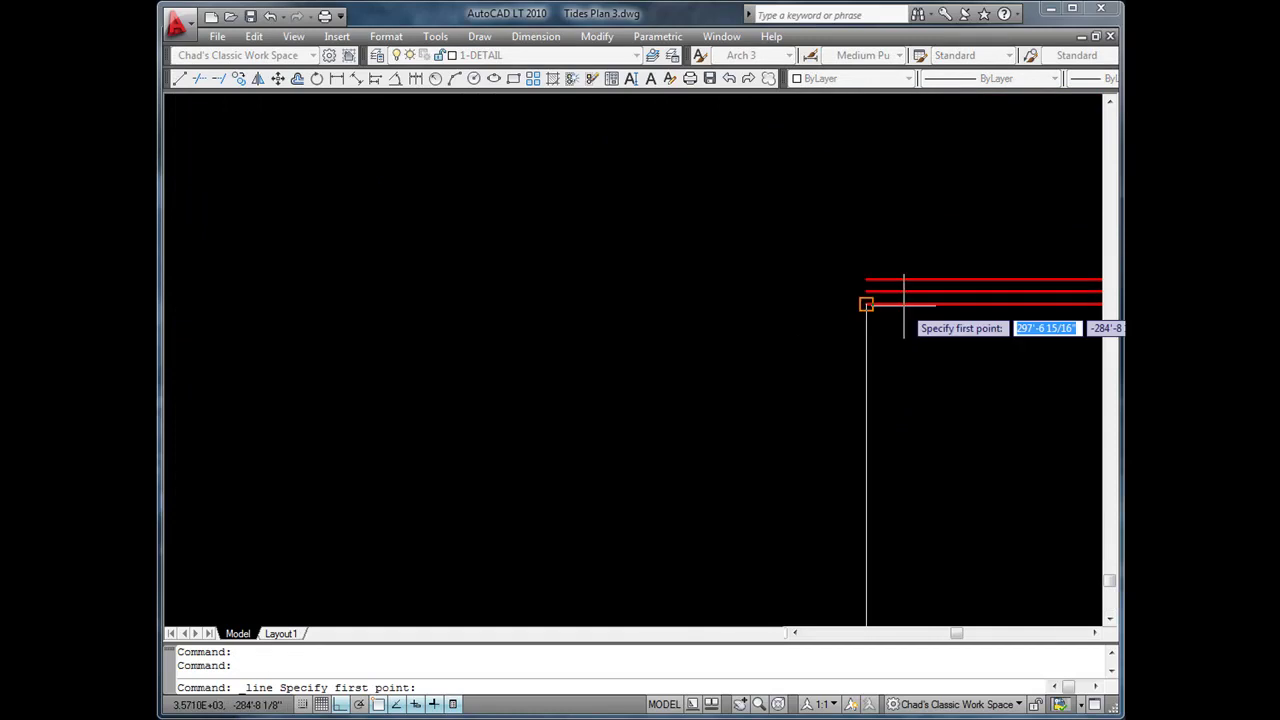
pyautogui.click(866, 302)
pyautogui.click(695, 302)
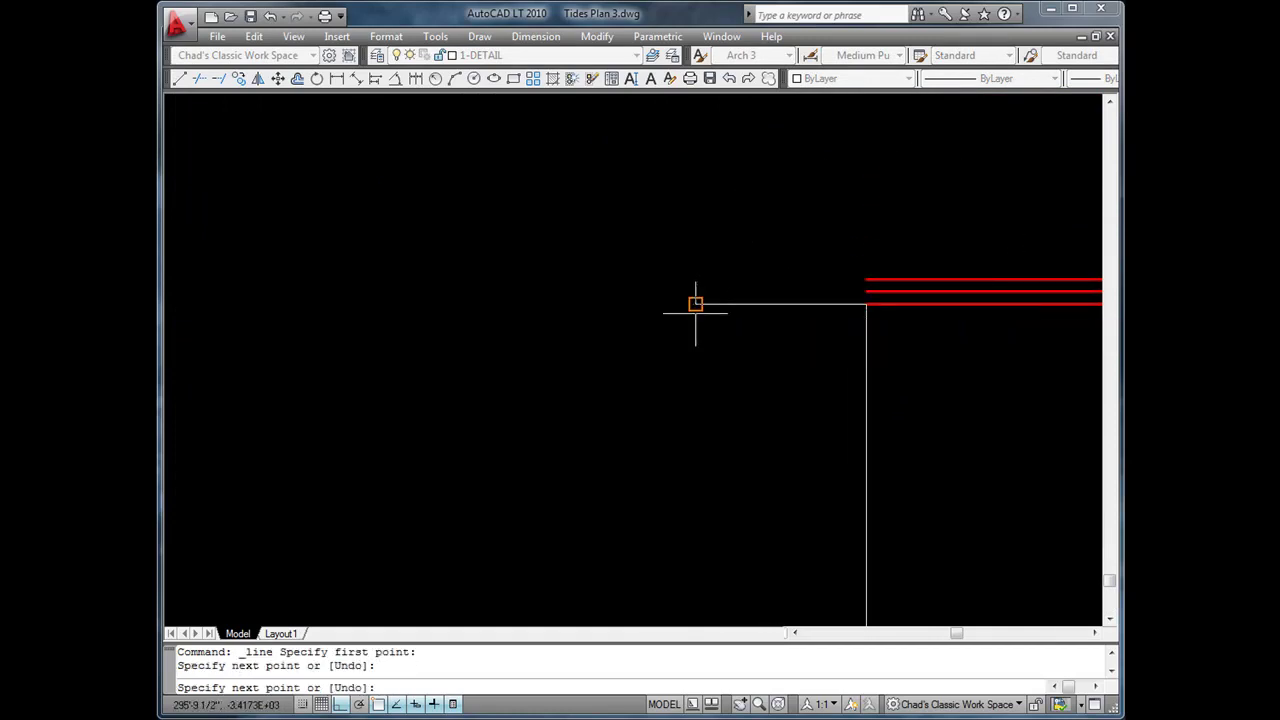
pyautogui.press('Escape')
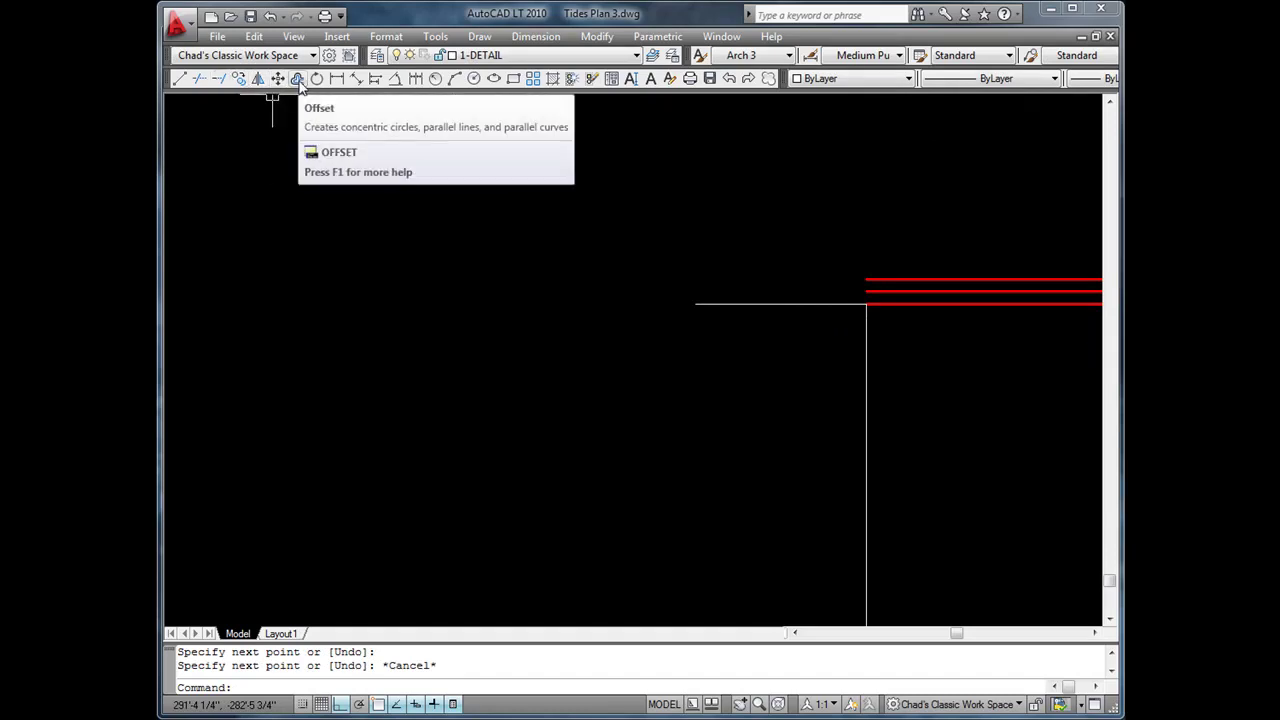
# Offset the line at the underside of the upper wall's top plates 12 inches downward
pyautogui.click(298, 80)
pyautogui.write('12')
pyautogui.press('Return')
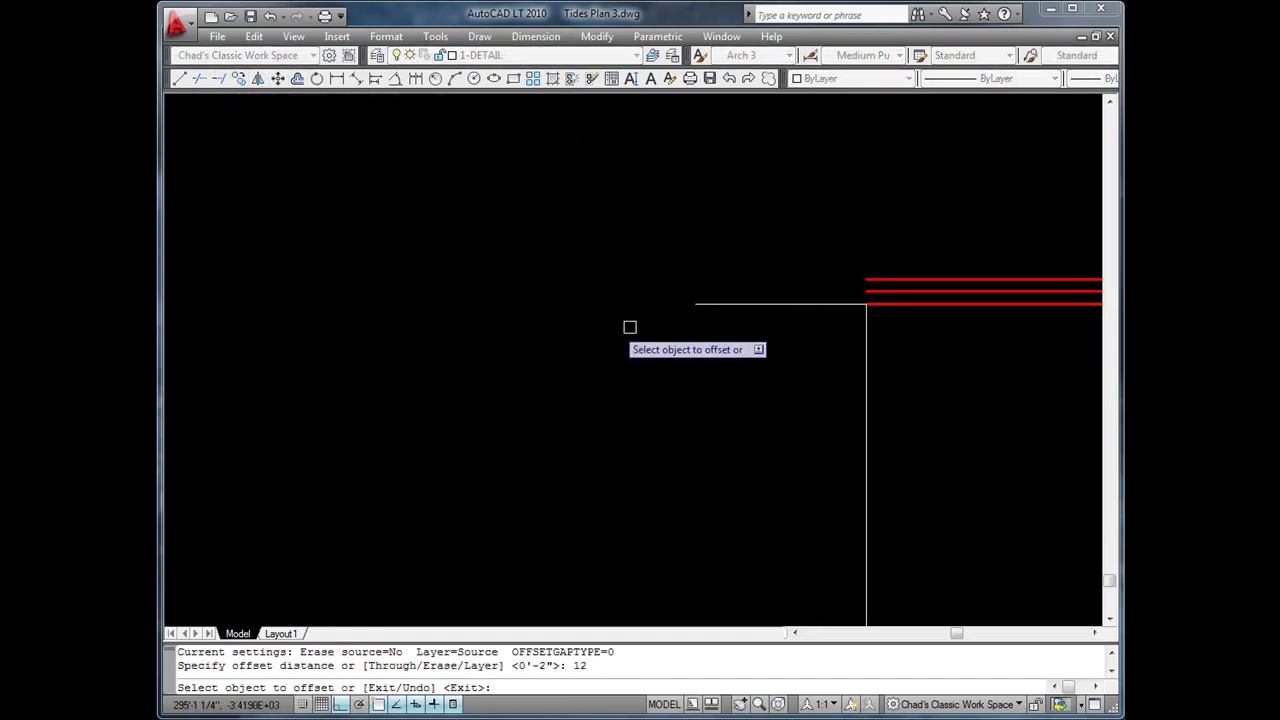
pyautogui.click(712, 304)
pyautogui.click(711, 366)
pyautogui.scroll(-3, 690, 360)
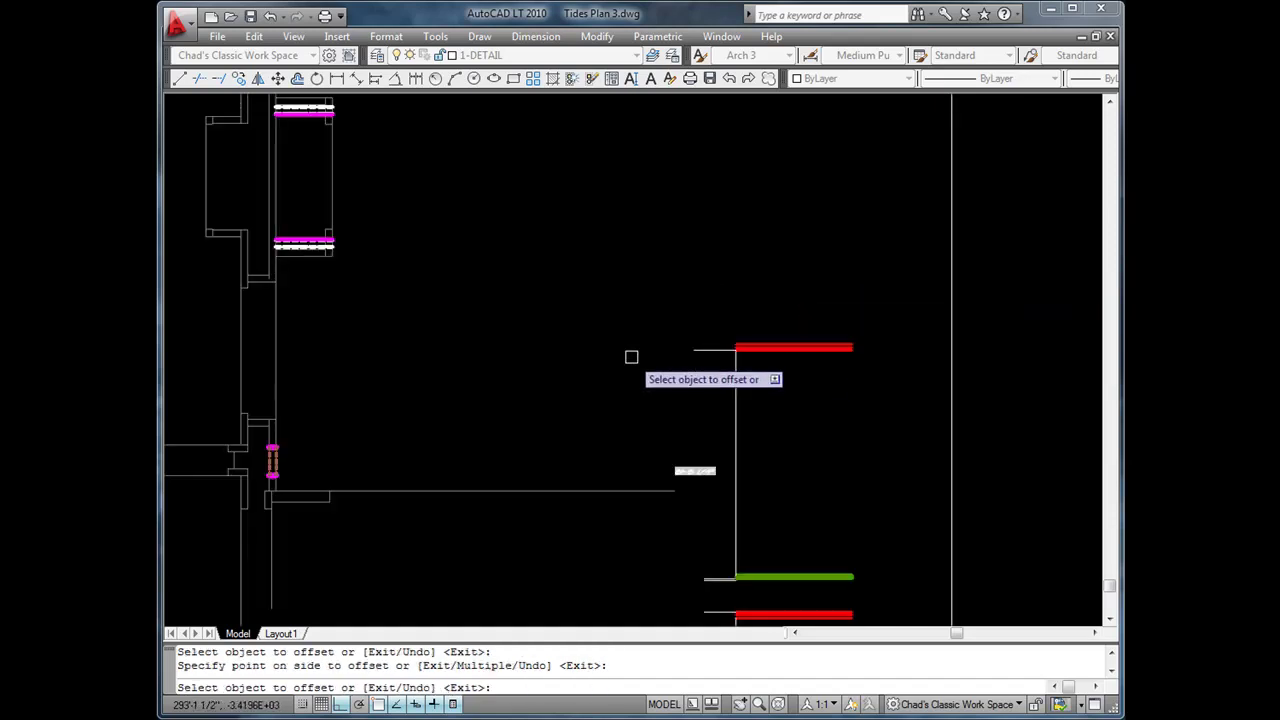
# Finish the downward offset and erase the upper wall template block, keeping the short reference lines
pyautogui.click(640, 341)
pyautogui.press('Escape')
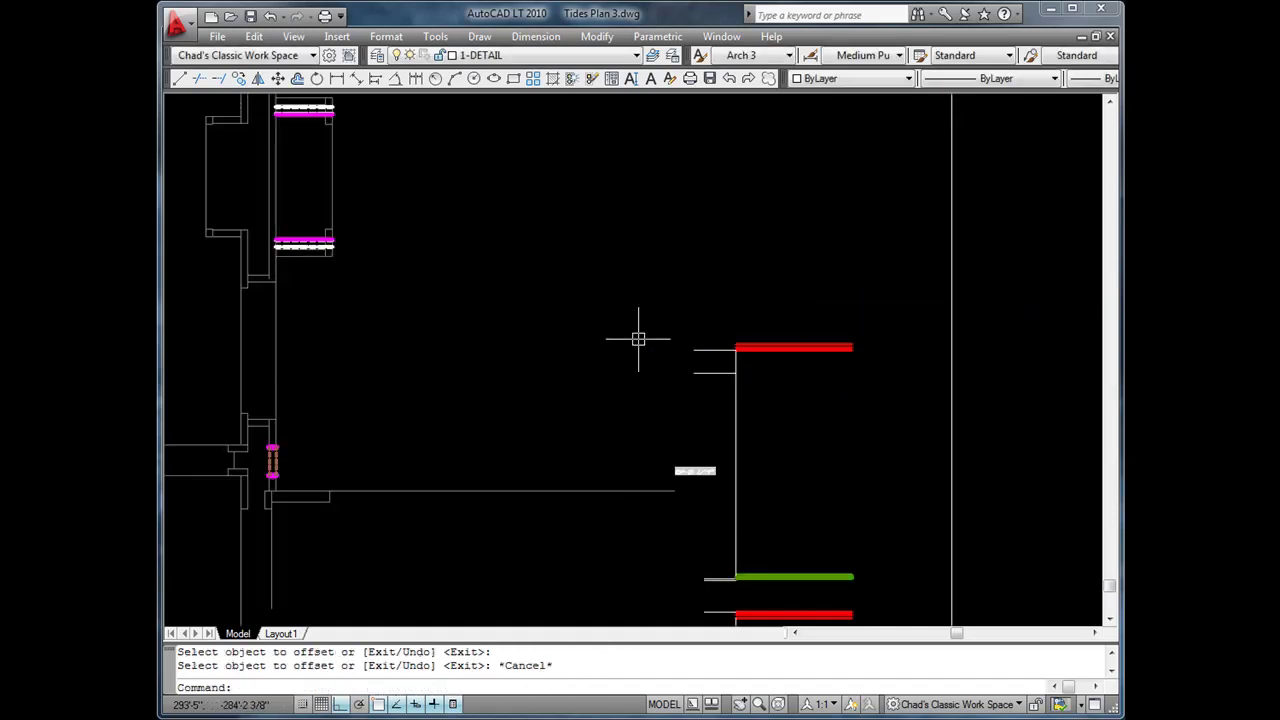
pyautogui.moveTo(654, 372); pyautogui.dragTo(580, 265, button='middle')
pyautogui.click(754, 239)
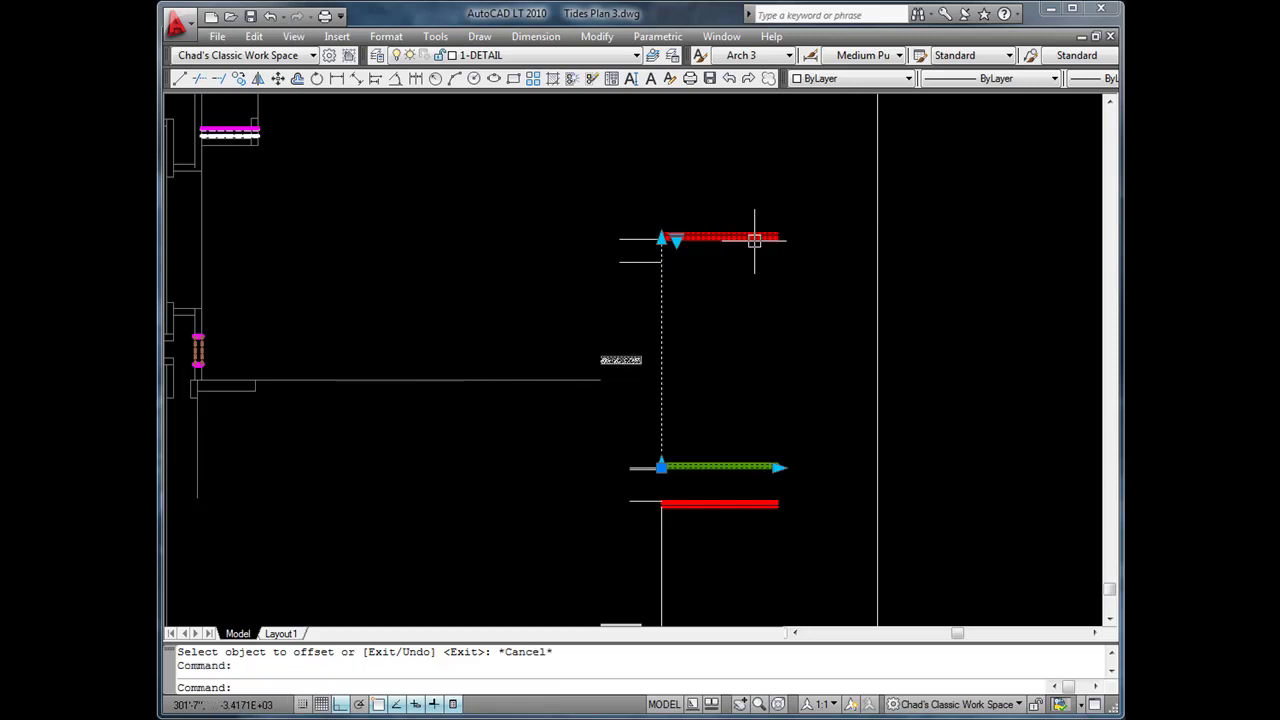
pyautogui.press('Delete')
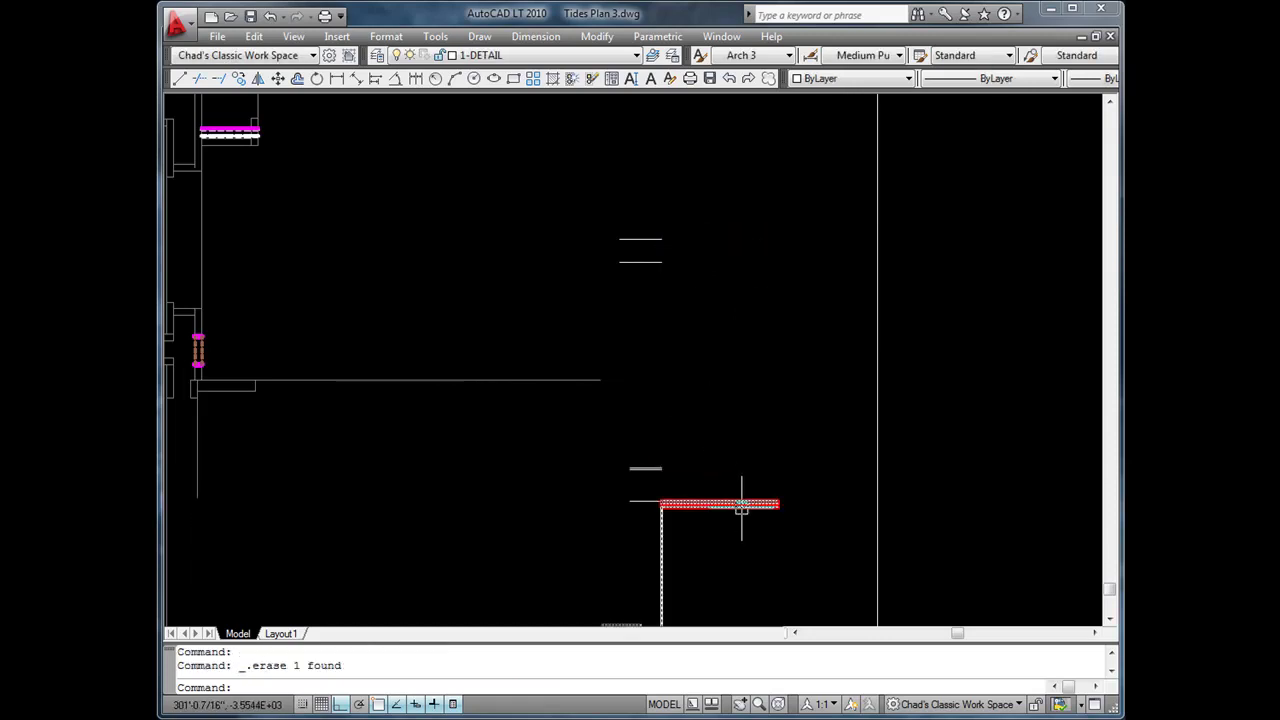
# Stretch the lower wall template's height so the underside of its top plates meets the end of the uppermost reference line
pyautogui.click(668, 504)
pyautogui.scroll(2, 664, 508)
pyautogui.scroll(3, 664, 508)
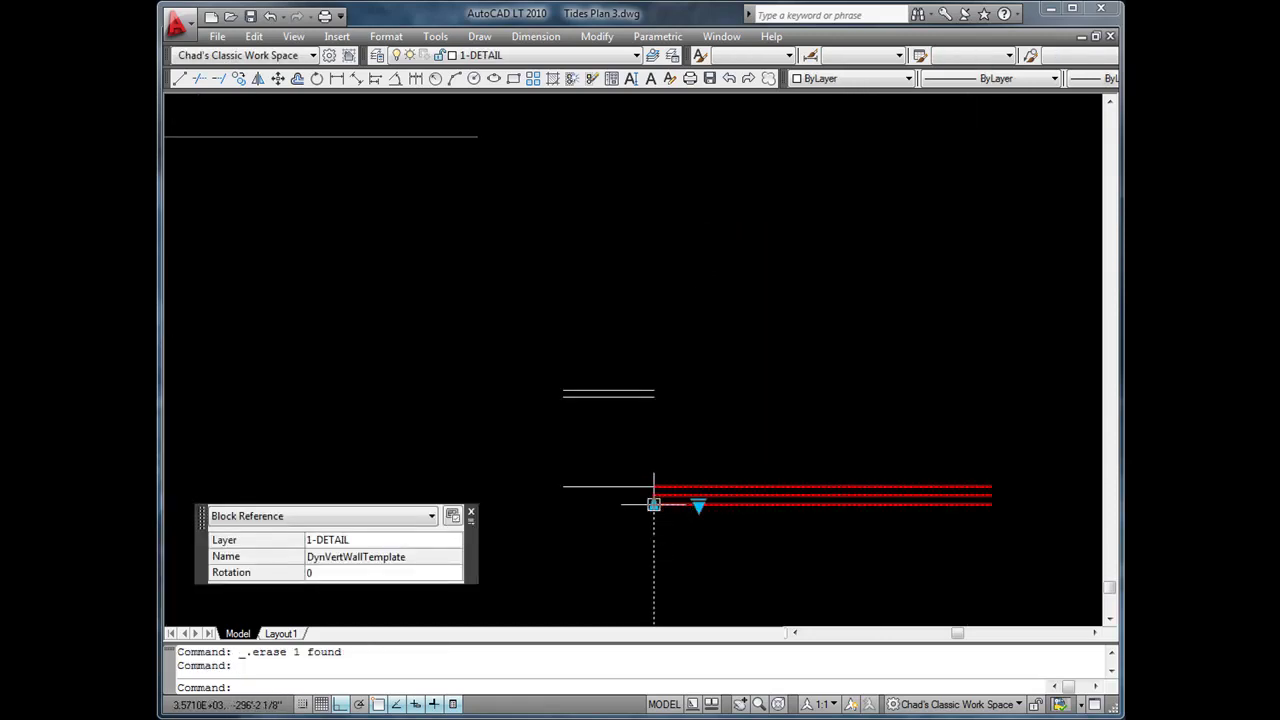
pyautogui.click(654, 504)
pyautogui.scroll(-5, 664, 482)
pyautogui.scroll(6, 670, 181)
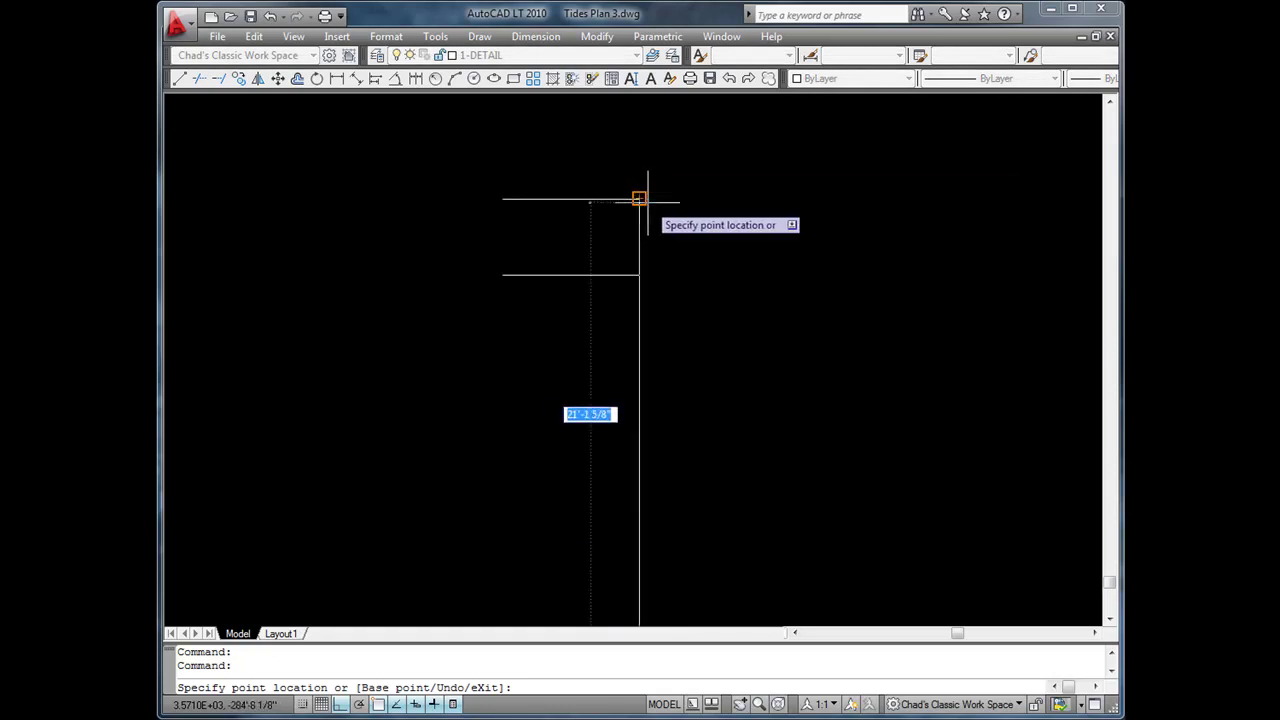
pyautogui.click(639, 199)
pyautogui.moveTo(746, 313); pyautogui.dragTo(777, 206, button='middle')
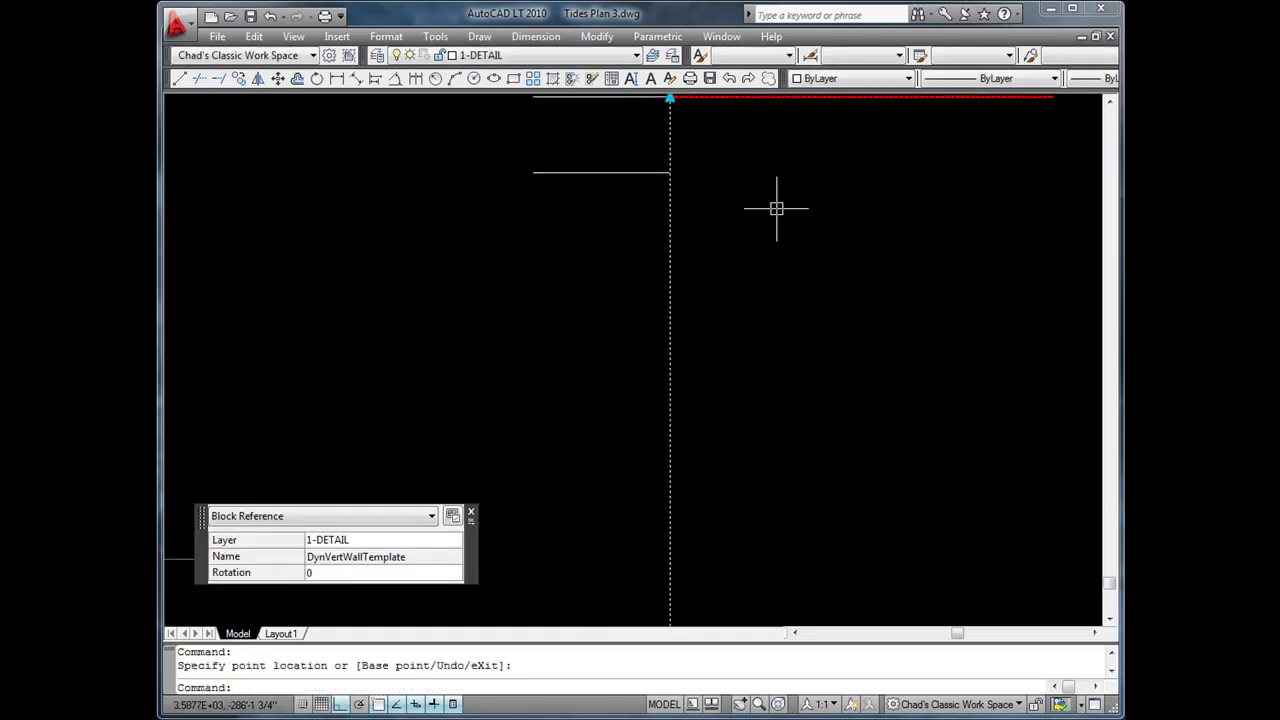
pyautogui.press('Escape')
# Regenerate the drawing to refresh the height text beside the stretched wall template
pyautogui.scroll(-4, 741, 337)
pyautogui.scroll(-2, 741, 337)
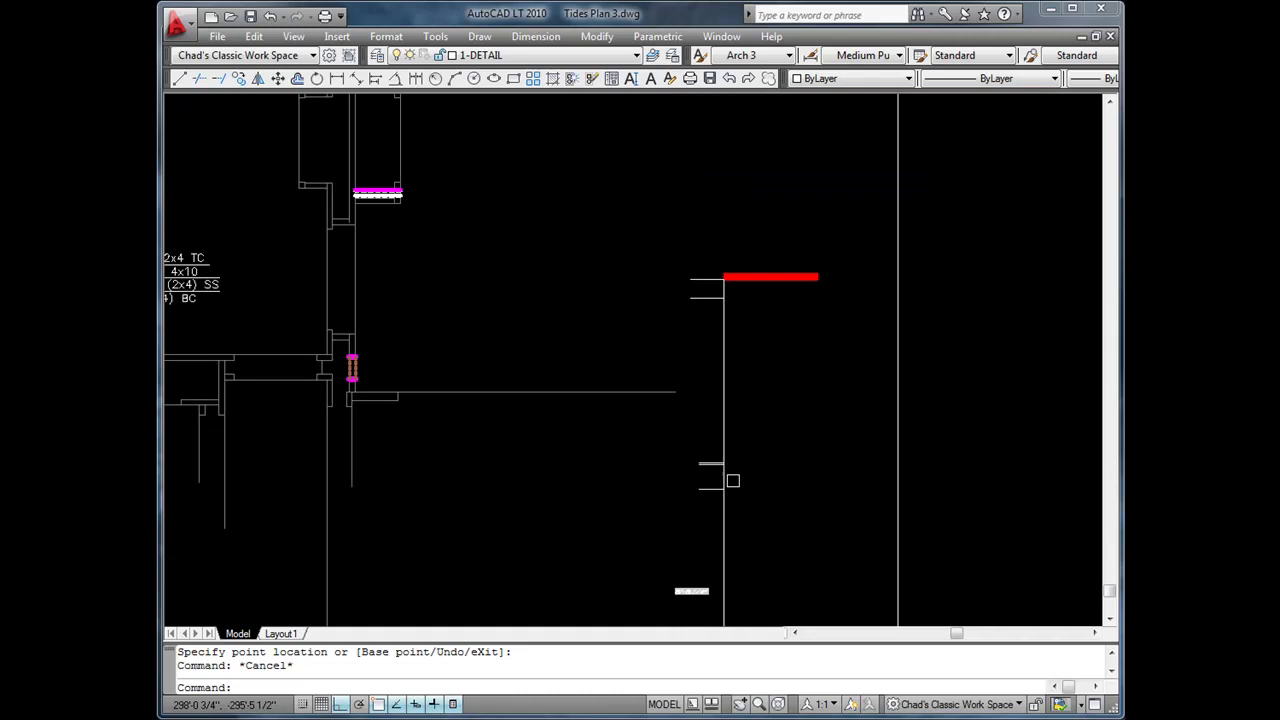
pyautogui.scroll(6, 720, 529)
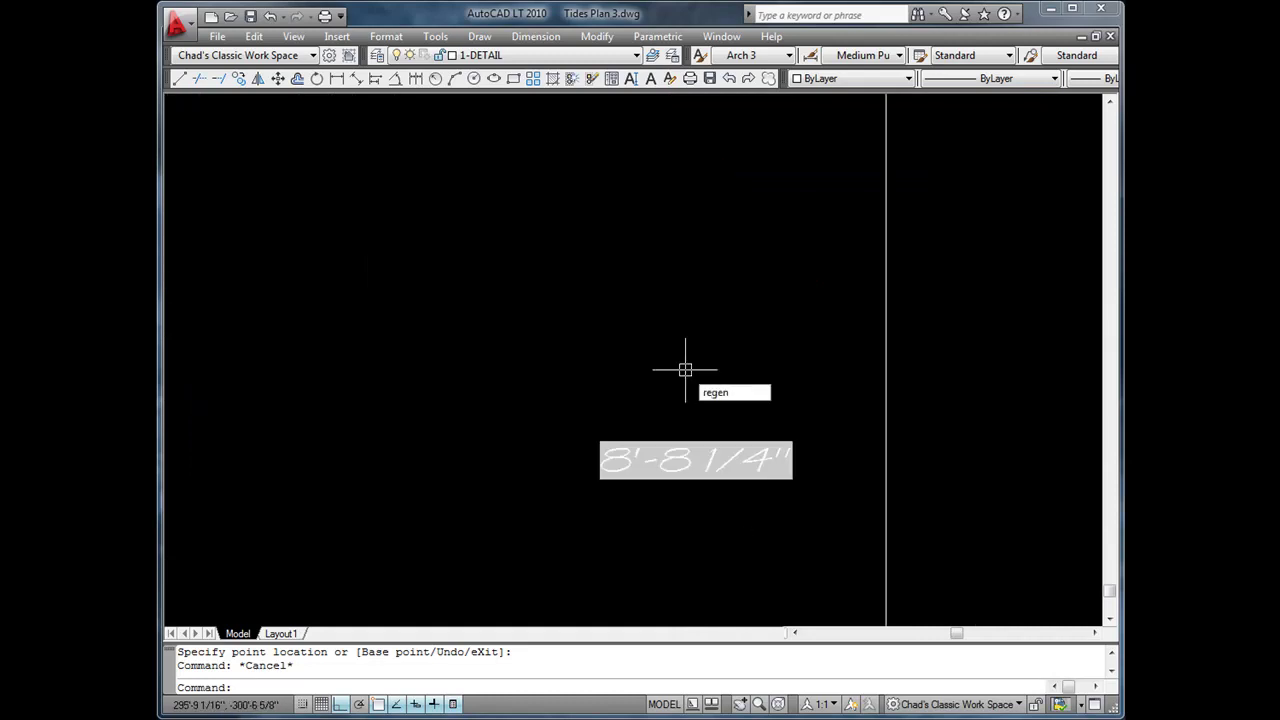
pyautogui.write('regen')
pyautogui.press('Return')
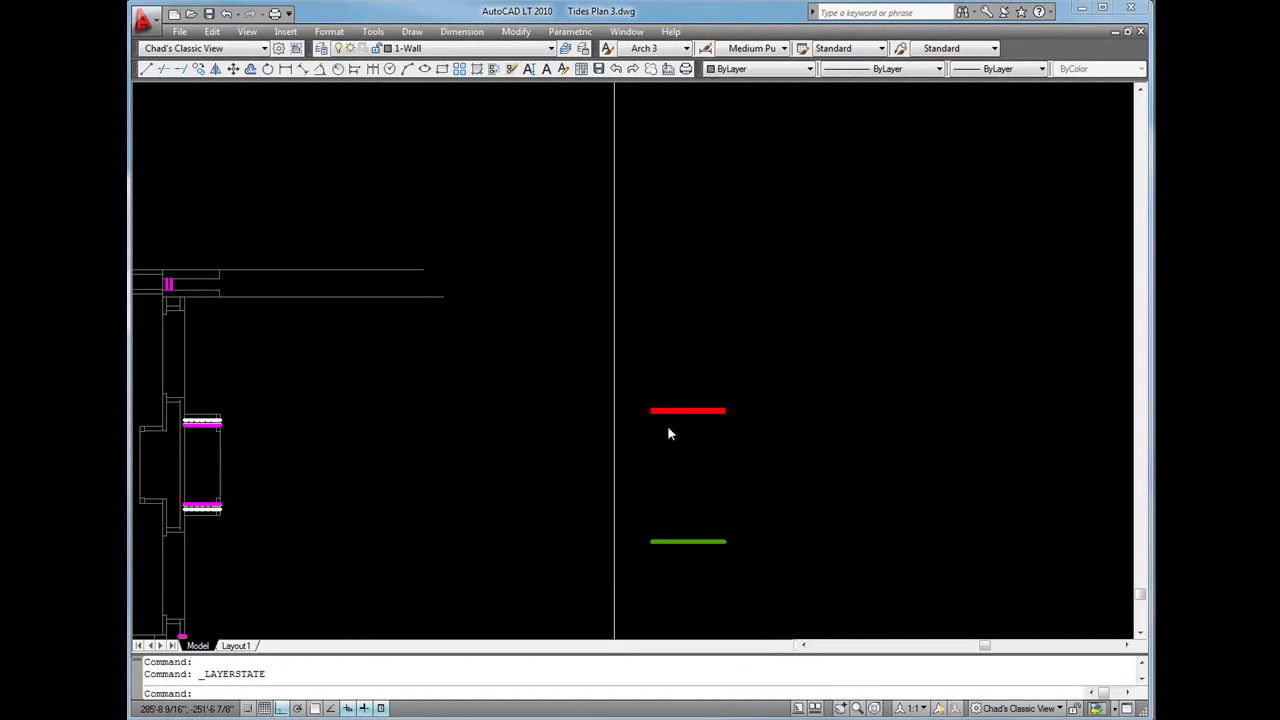
# Move the wall template by its bottom plate's lower left corner onto the outer left corner of the floor plan's top wall
pyautogui.click(670, 410)
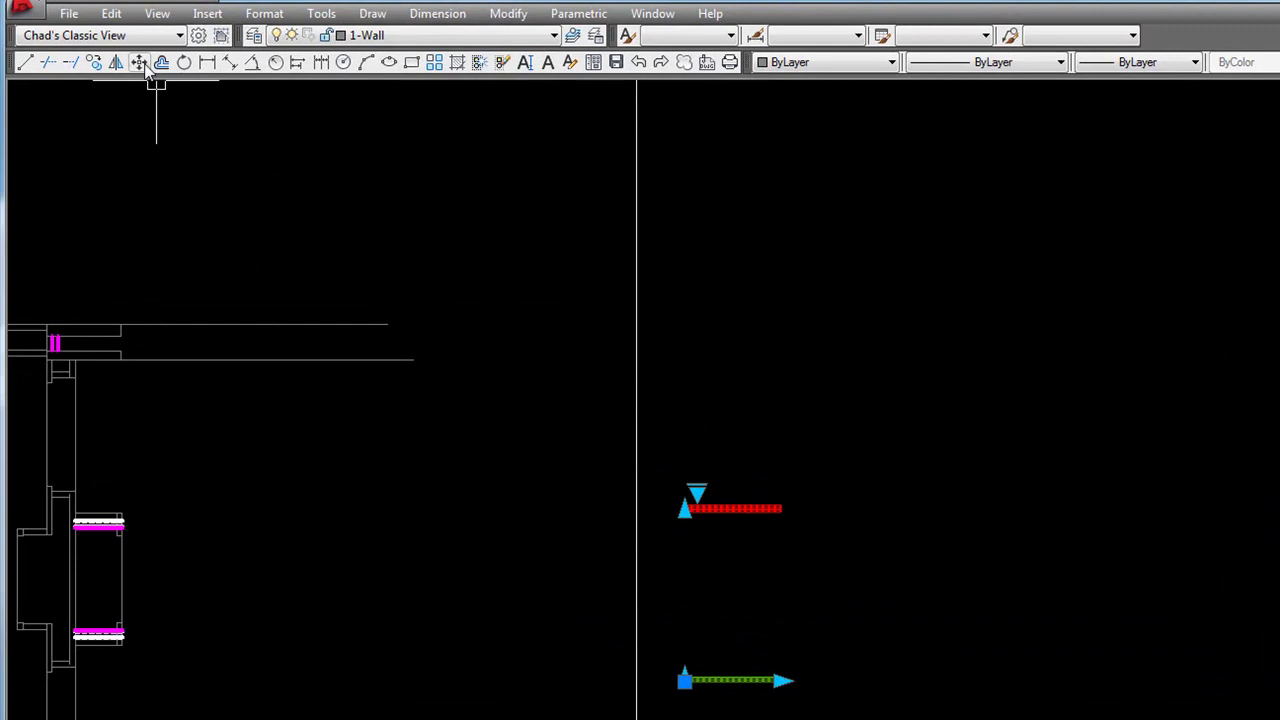
pyautogui.click(139, 62)
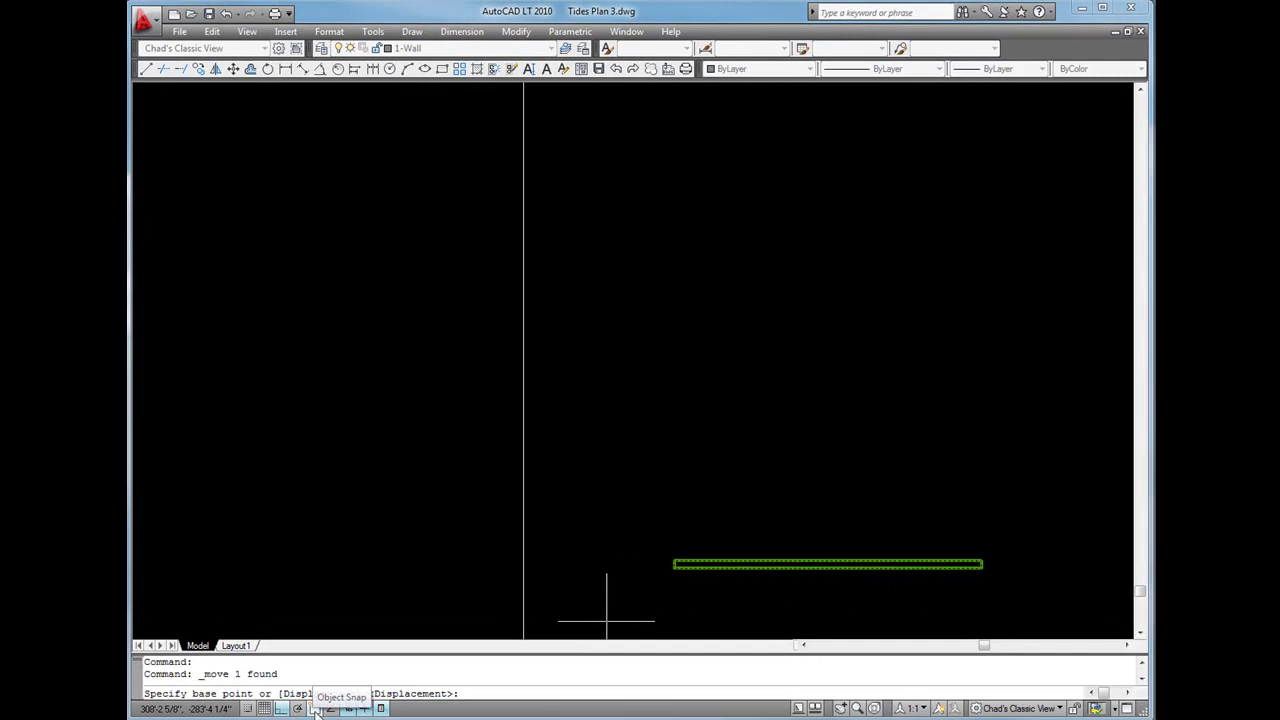
pyautogui.click(674, 564)
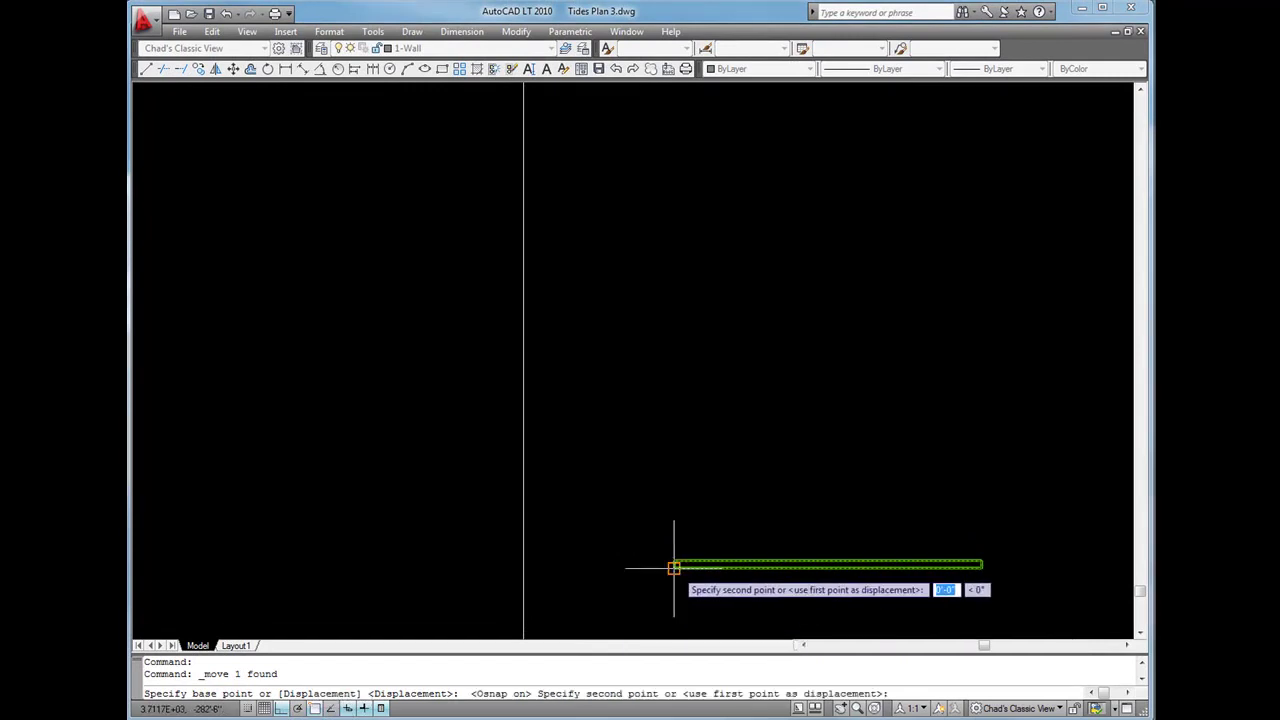
pyautogui.scroll(-8, 674, 582)
pyautogui.moveTo(300, 386)
pyautogui.mouseDown(button='middle')
pyautogui.moveTo(575, 347)
pyautogui.moveTo(560, 277)
pyautogui.mouseUp(button='middle')
pyautogui.scroll(8, 484, 351)
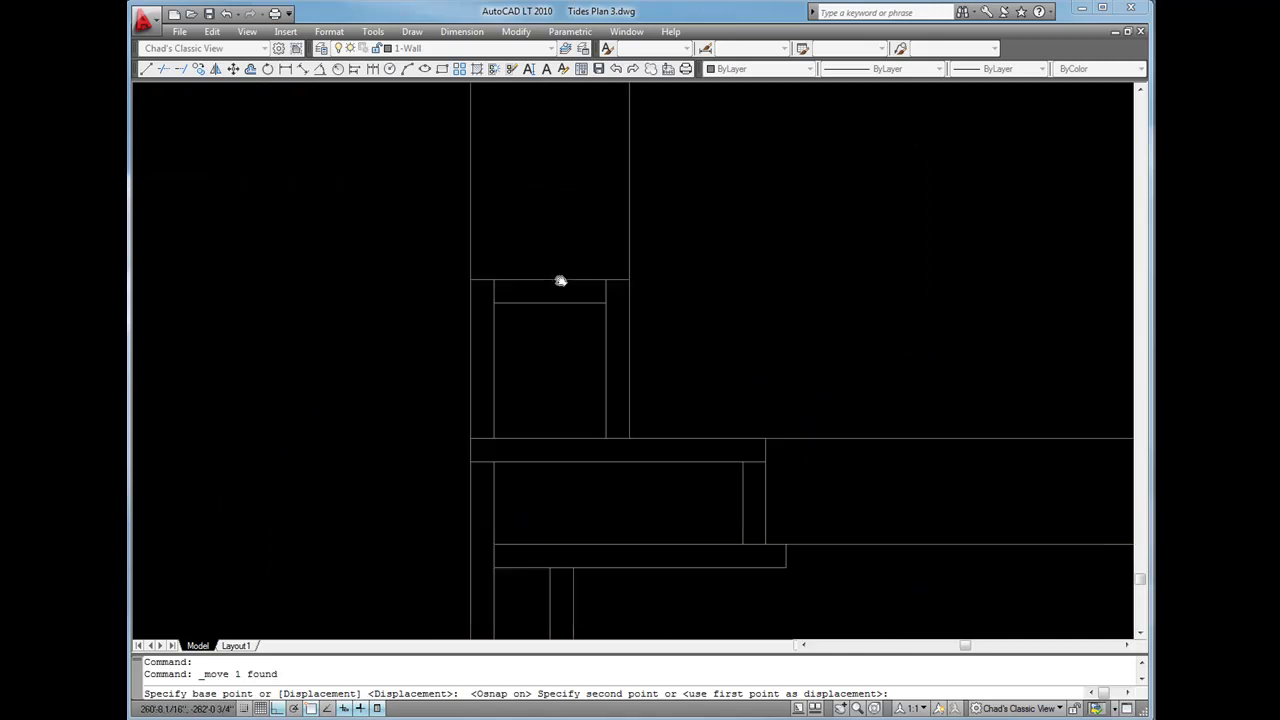
pyautogui.click(493, 431)
pyautogui.scroll(-8, 490, 432)
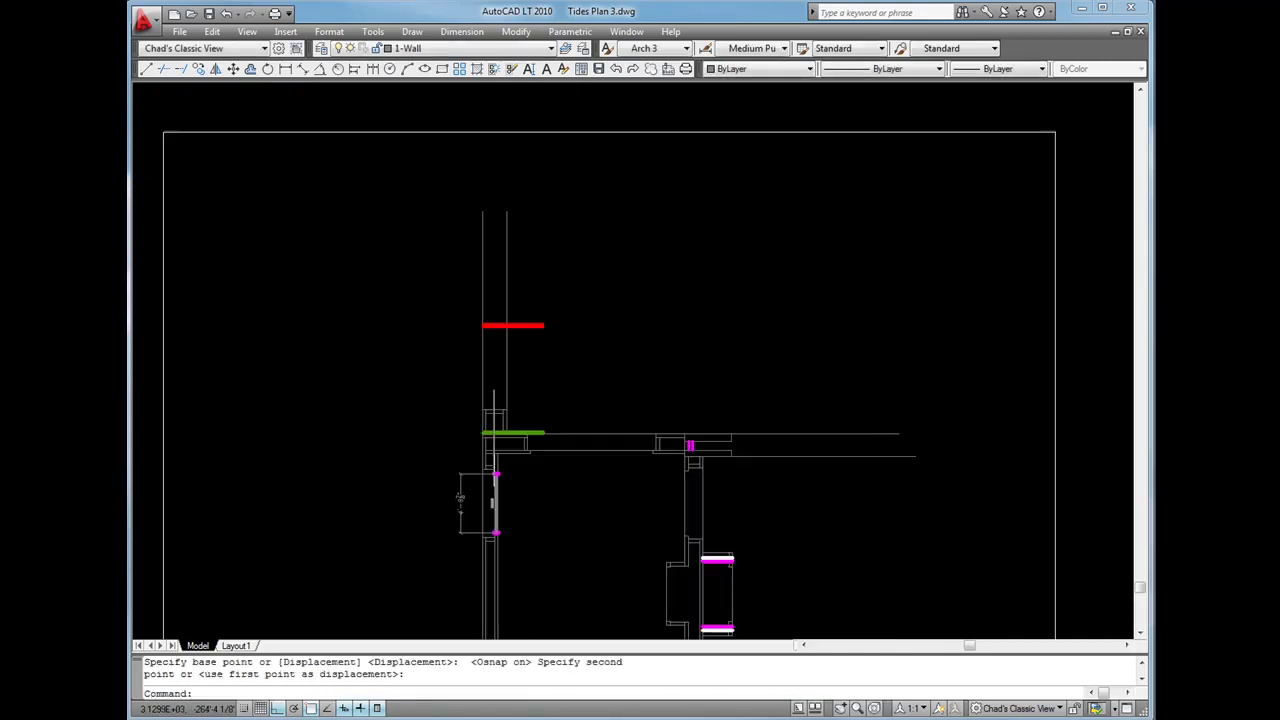
# Stretch the wall template's length to the far right corner of the floor plan's wall
pyautogui.scroll(3, 588, 413)
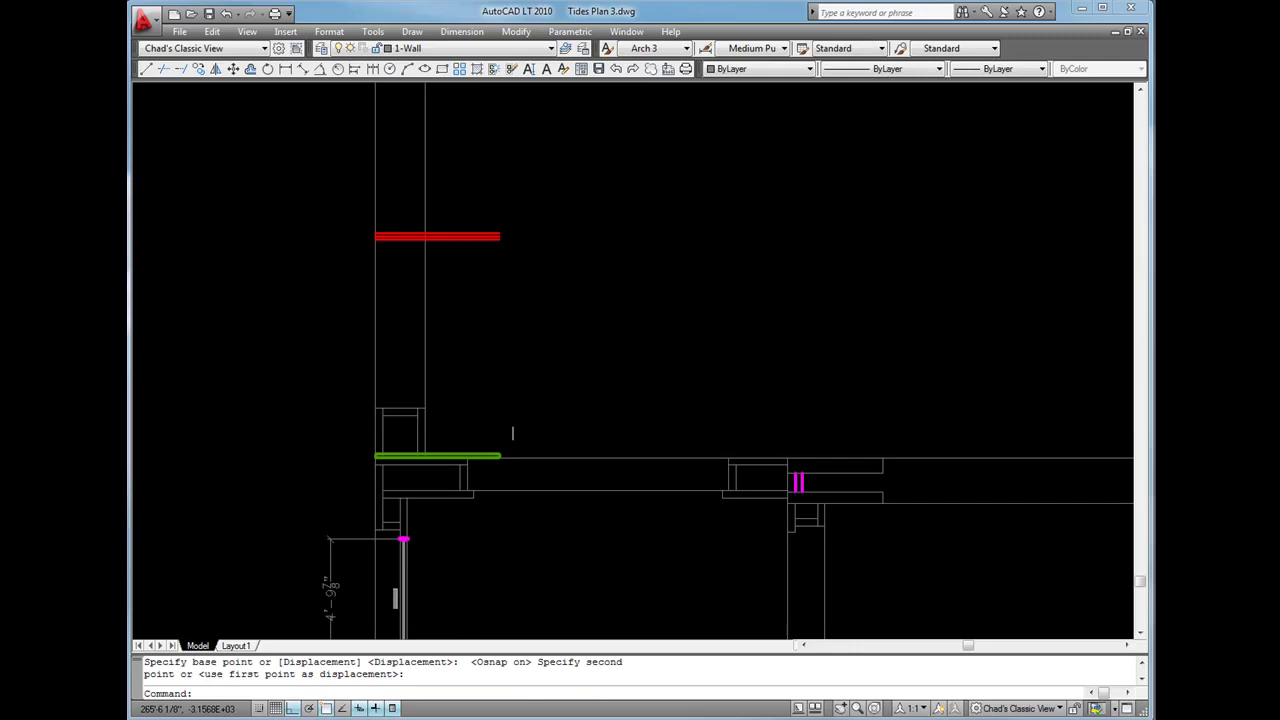
pyautogui.click(487, 238)
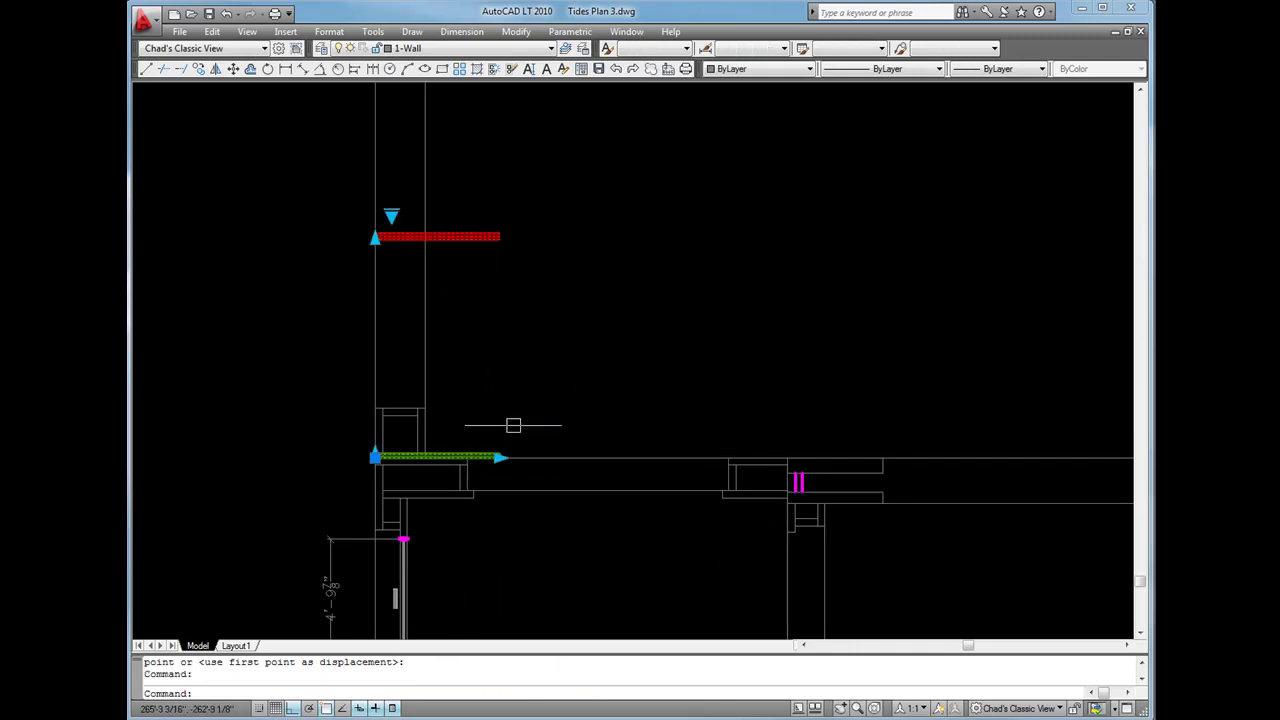
pyautogui.scroll(3, 513, 425)
pyautogui.click(482, 489)
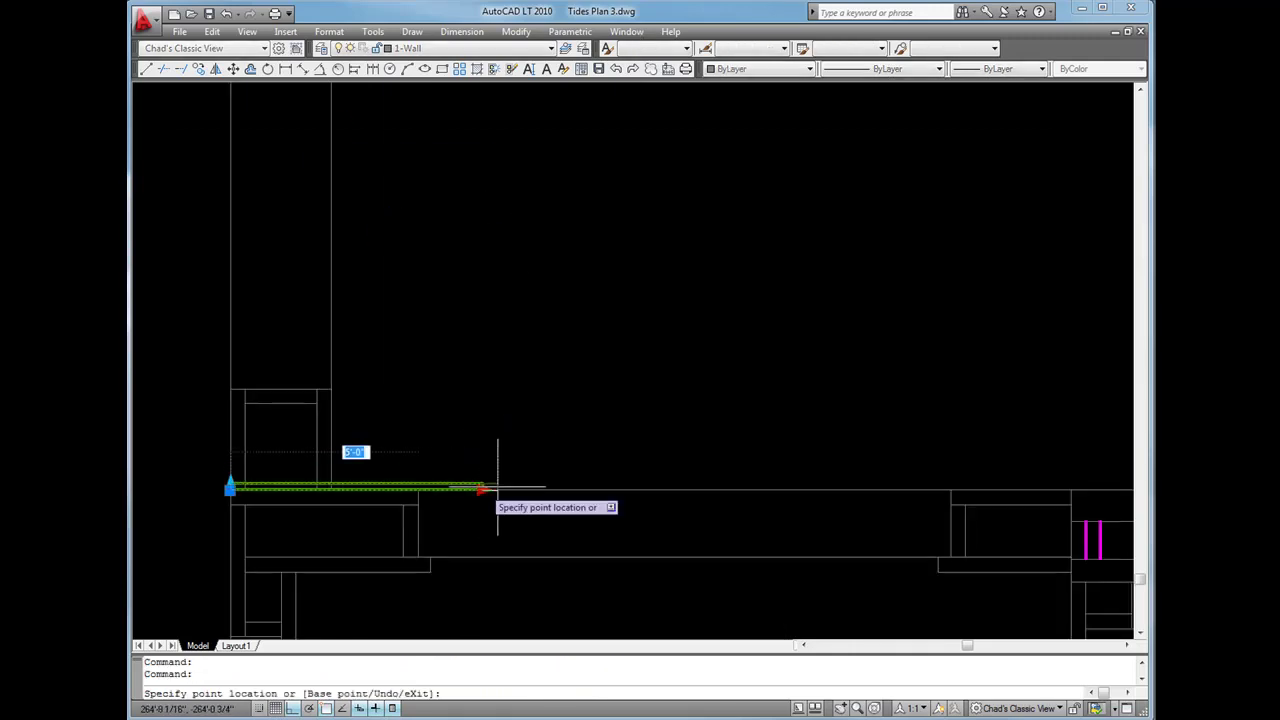
pyautogui.moveTo(1074, 484); pyautogui.dragTo(739, 430, button='middle')
pyautogui.scroll(4, 800, 440)
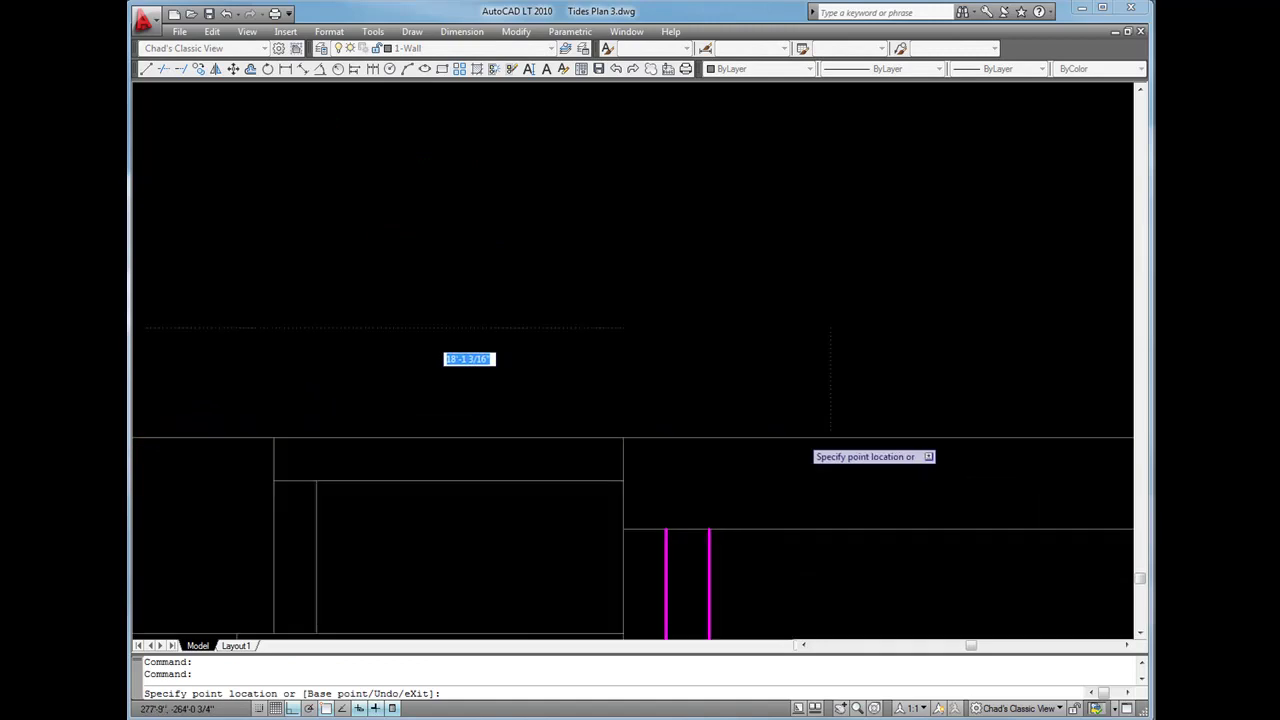
pyautogui.click(624, 436)
pyautogui.scroll(-7, 625, 433)
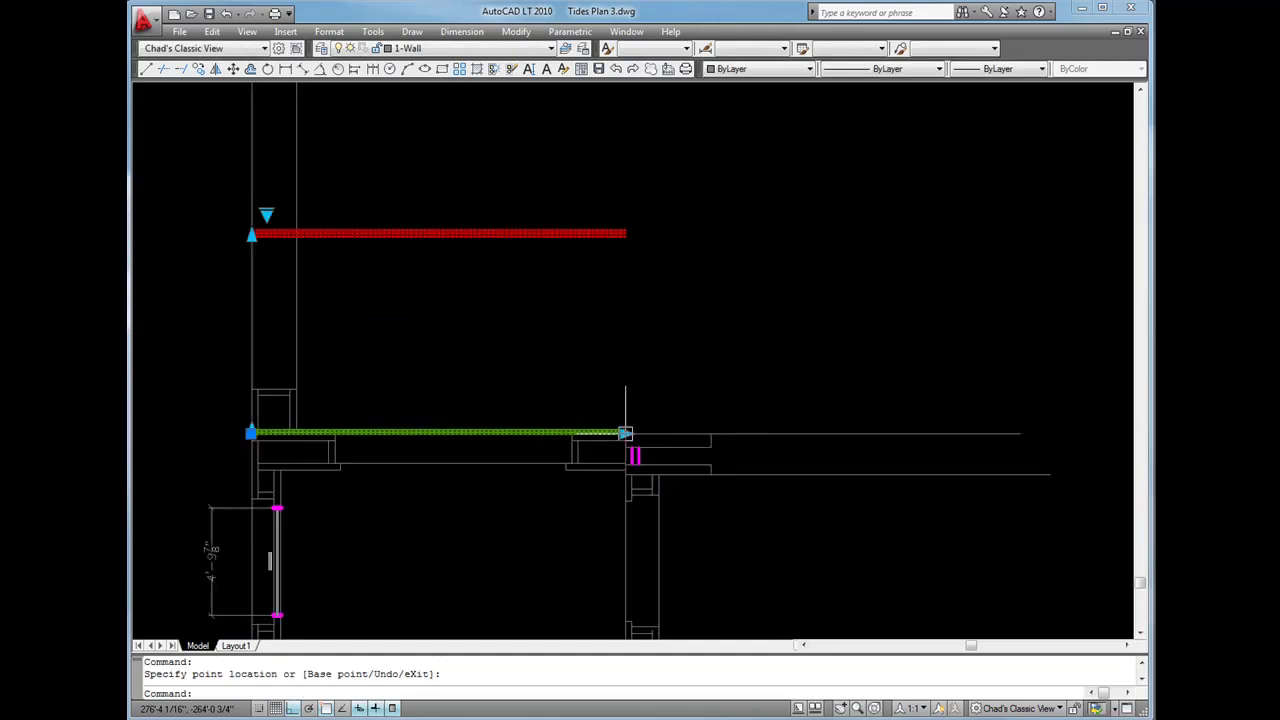
pyautogui.press('Escape')
pyautogui.press('Escape')
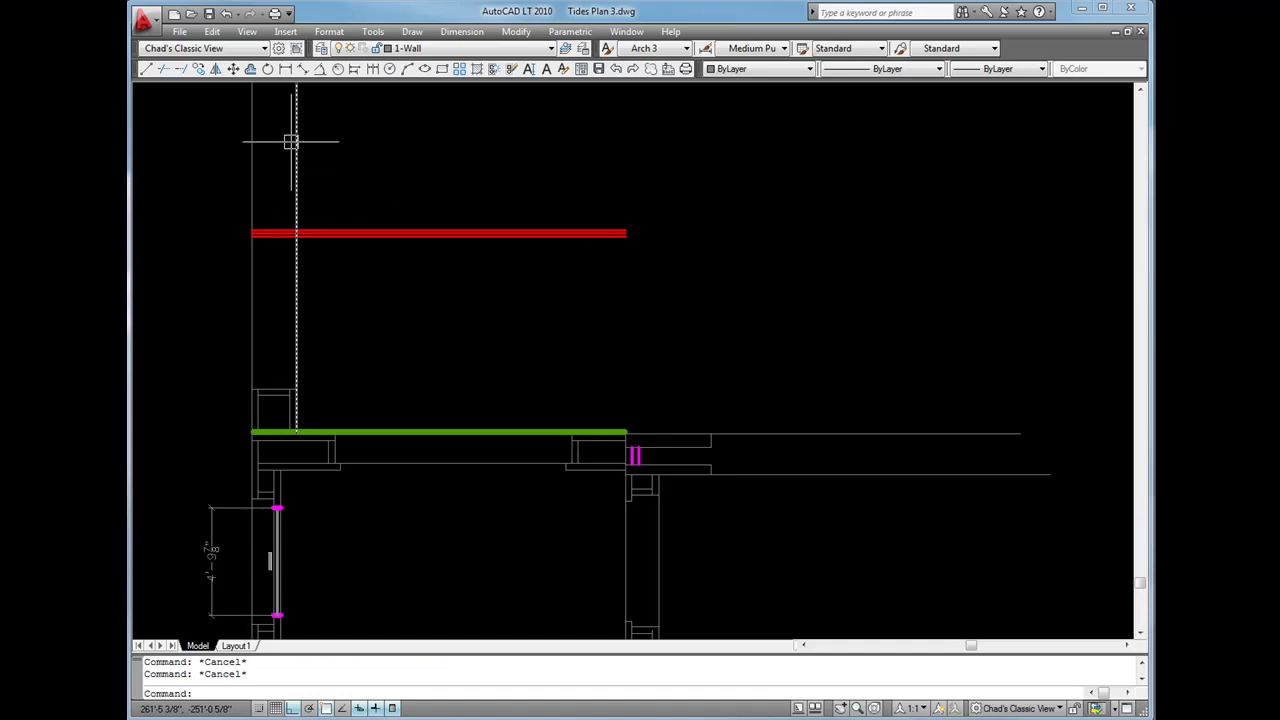
# Set the wall template's height to 116.25 inches, measured to the underside of the top plates
pyautogui.click(349, 235)
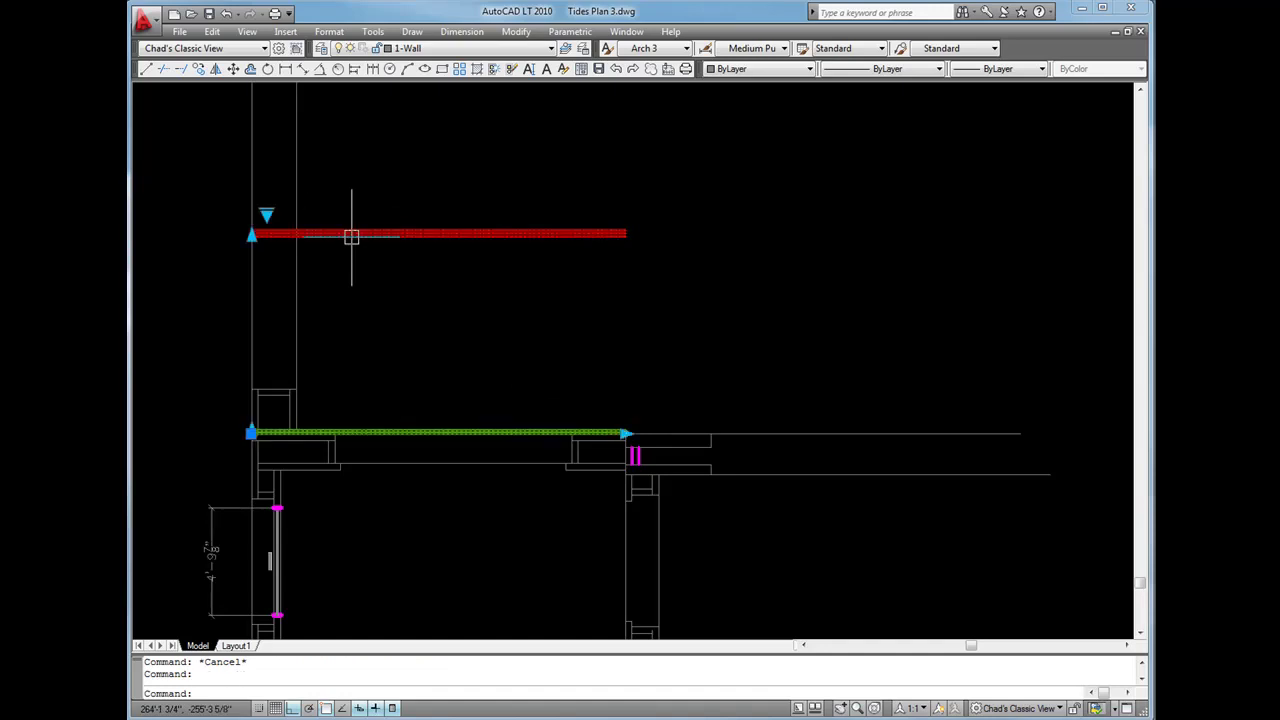
pyautogui.click(251, 235)
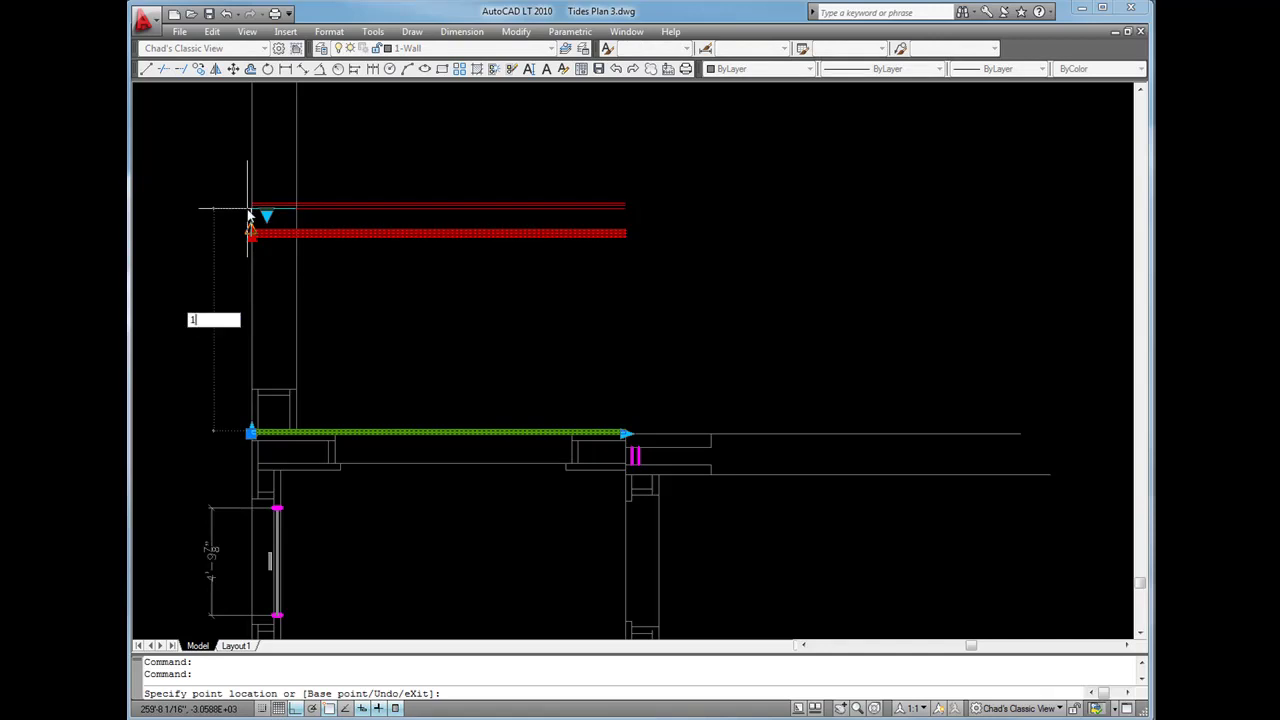
pyautogui.write('116.25')
pyautogui.press('Return')
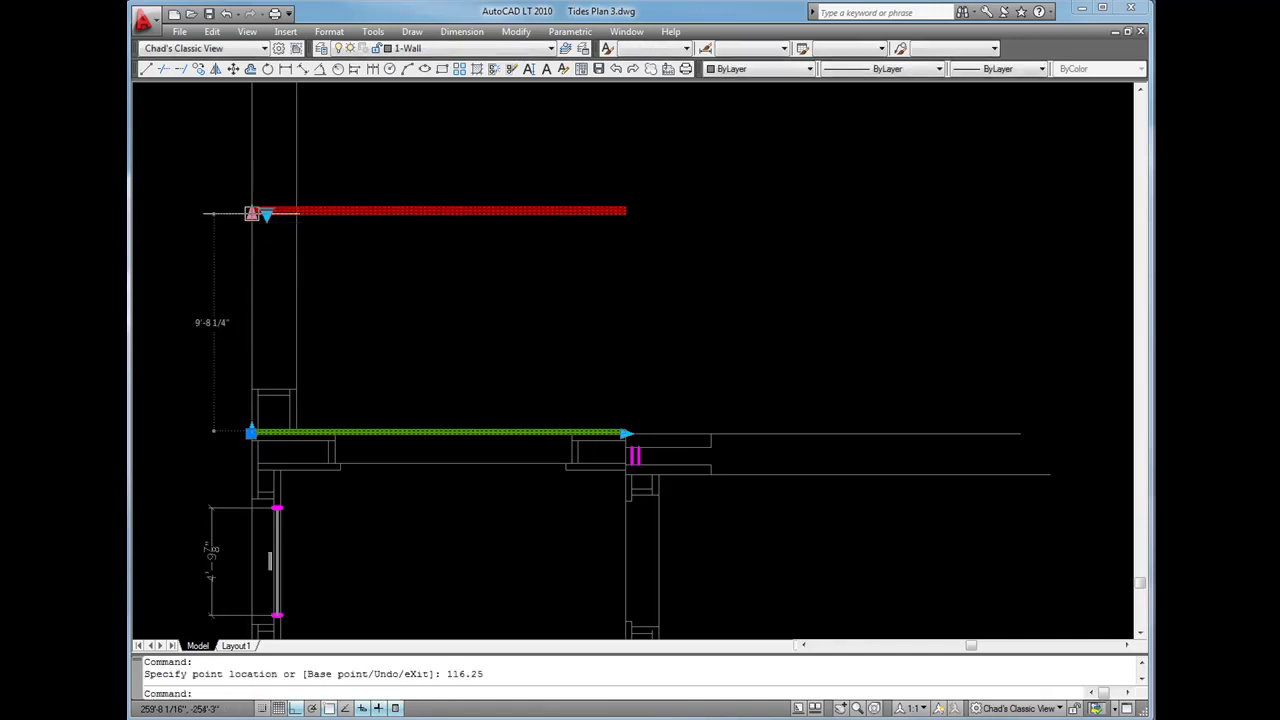
pyautogui.press('Escape')
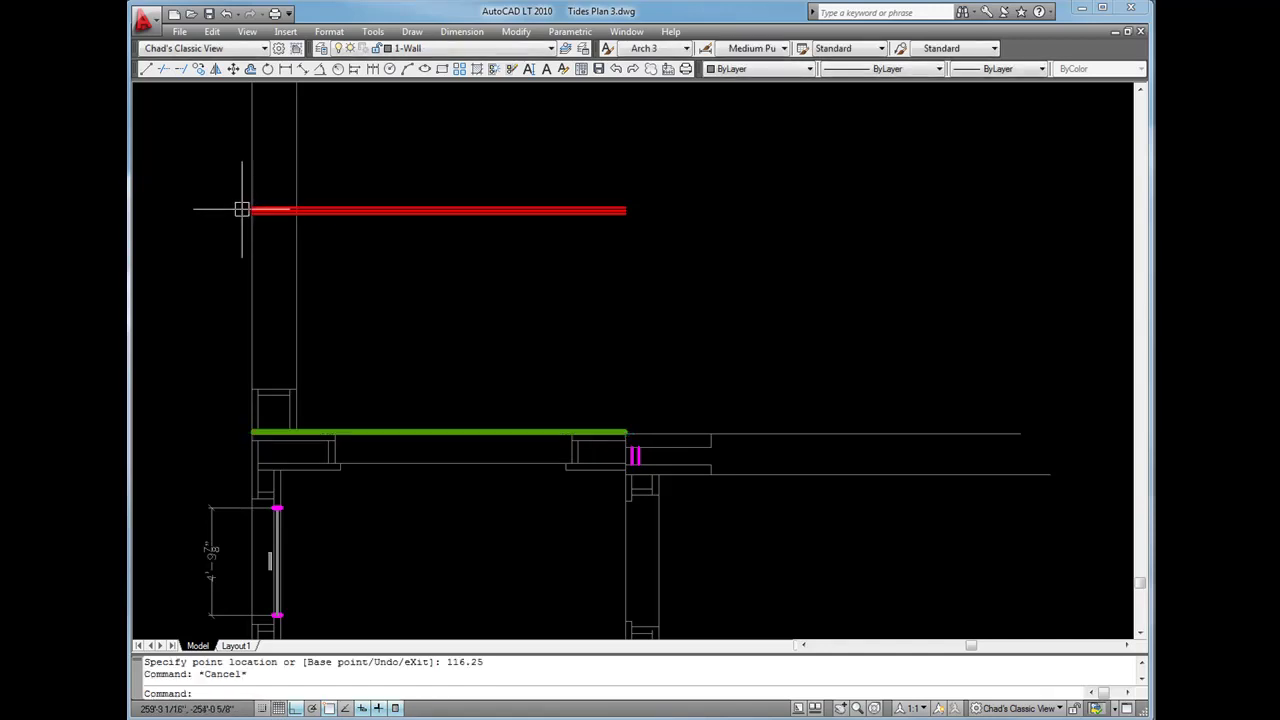
# Draw a vertical line from the left edge of the plan's wall opening up to the underside of the top plates
pyautogui.click(146, 70)
pyautogui.scroll(5, 340, 415)
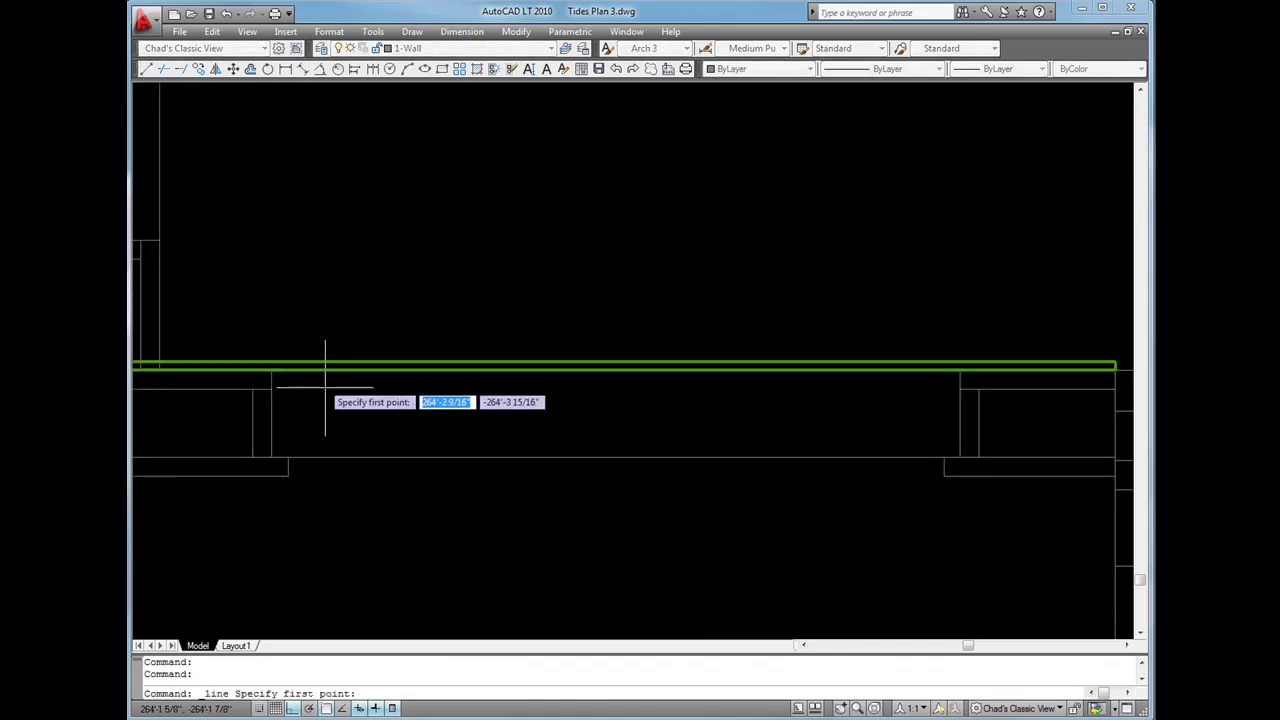
pyautogui.click(271, 370)
pyautogui.scroll(-2, 285, 420)
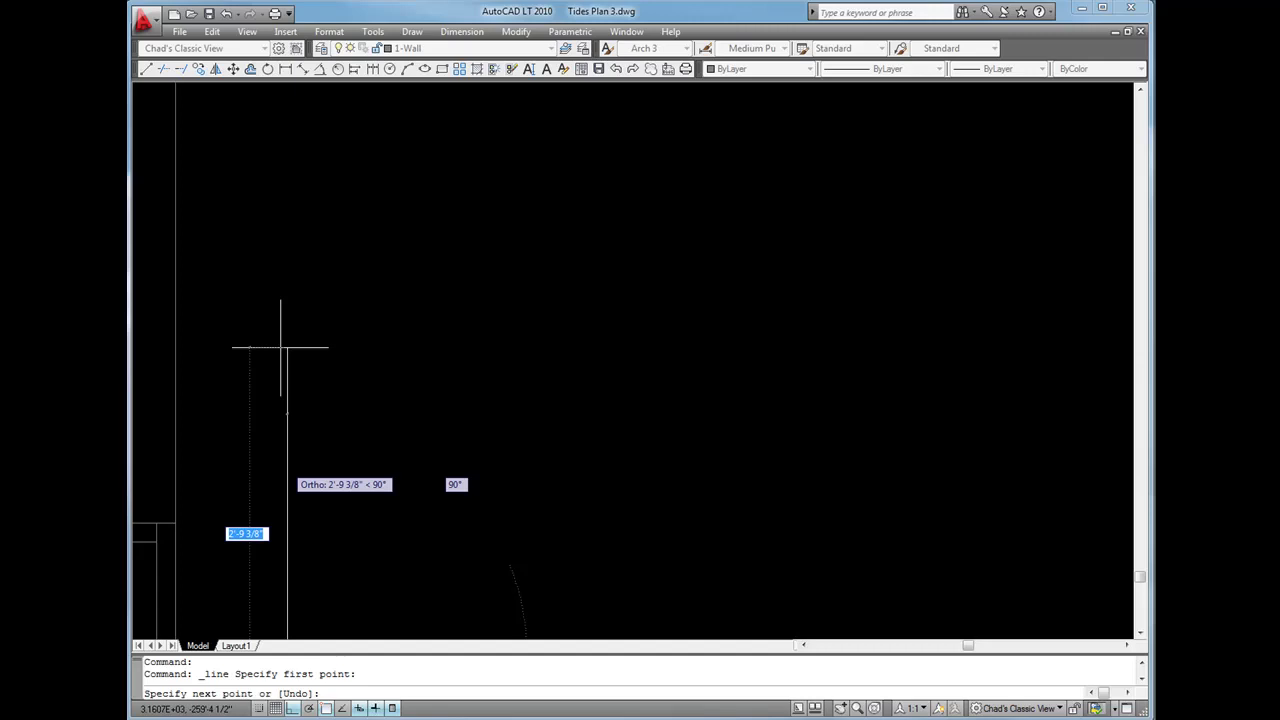
pyautogui.scroll(-2, 279, 331)
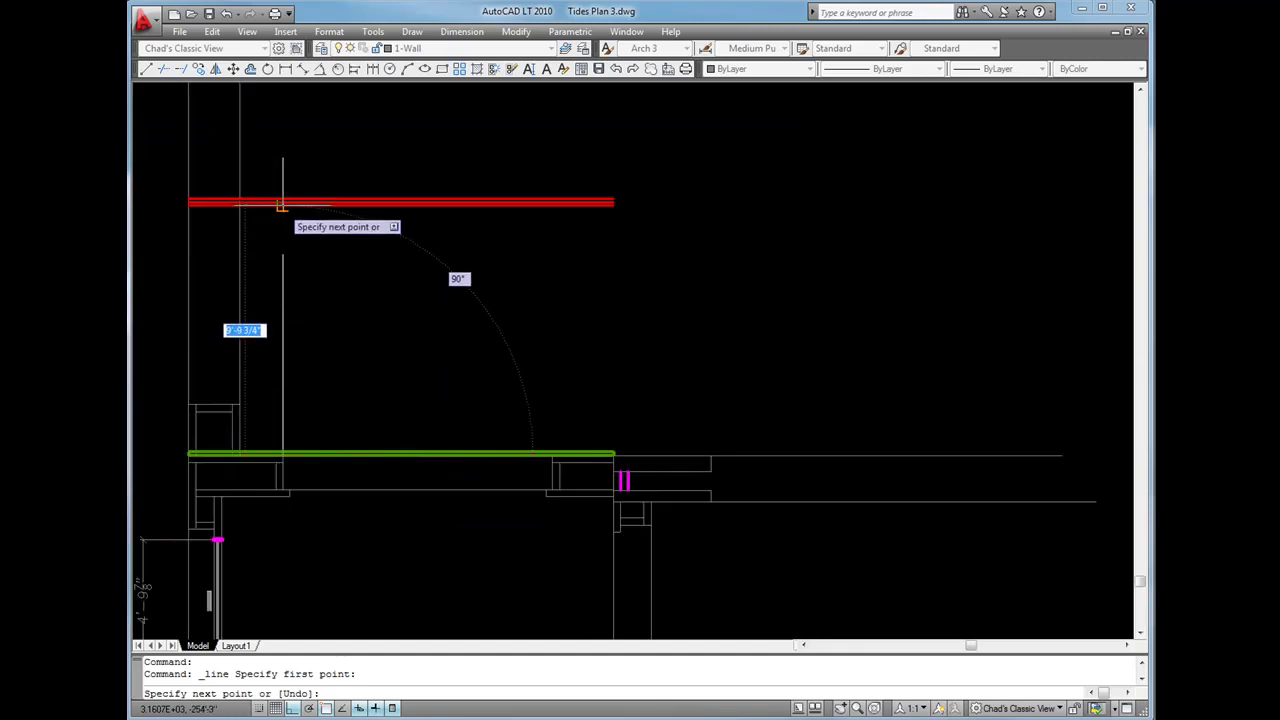
pyautogui.click(281, 206)
pyautogui.press('Return')
# Draw a matching vertical line from the right edge of the opening up to the underside of the top plates
pyautogui.press('Return')
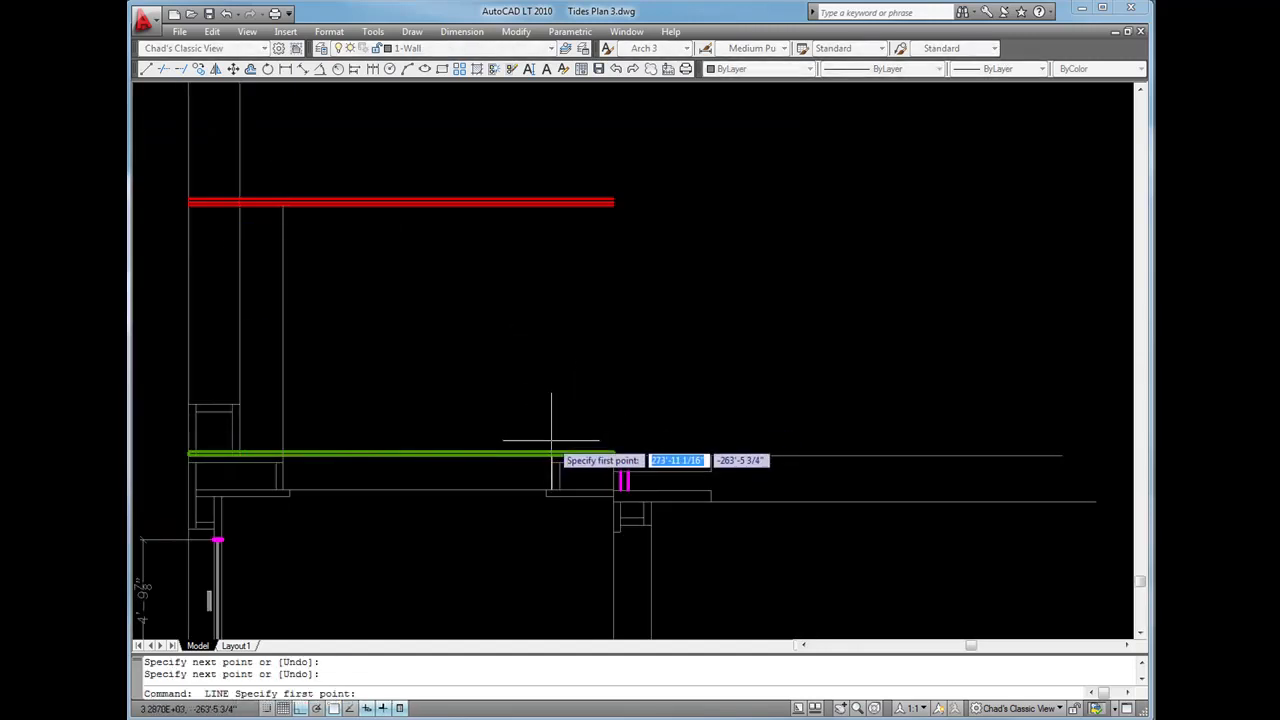
pyautogui.click(552, 455)
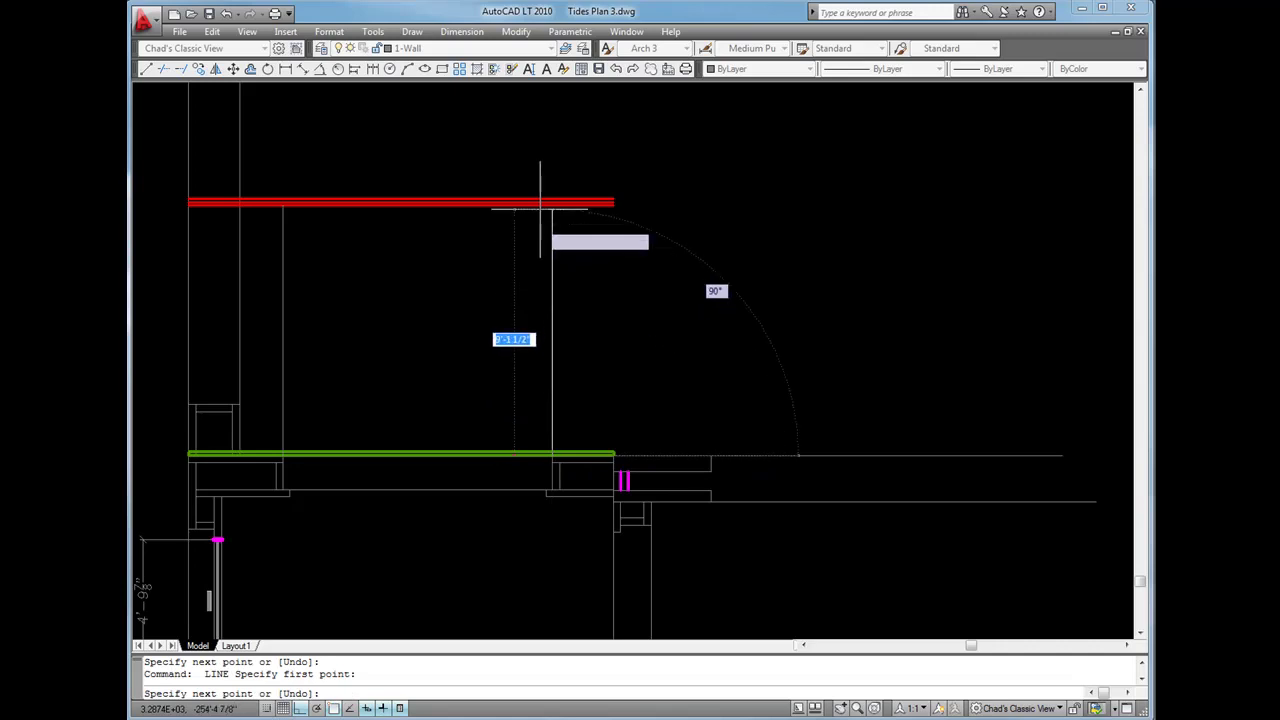
pyautogui.click(549, 207)
pyautogui.scroll(-1, 549, 207)
pyautogui.press('Return')
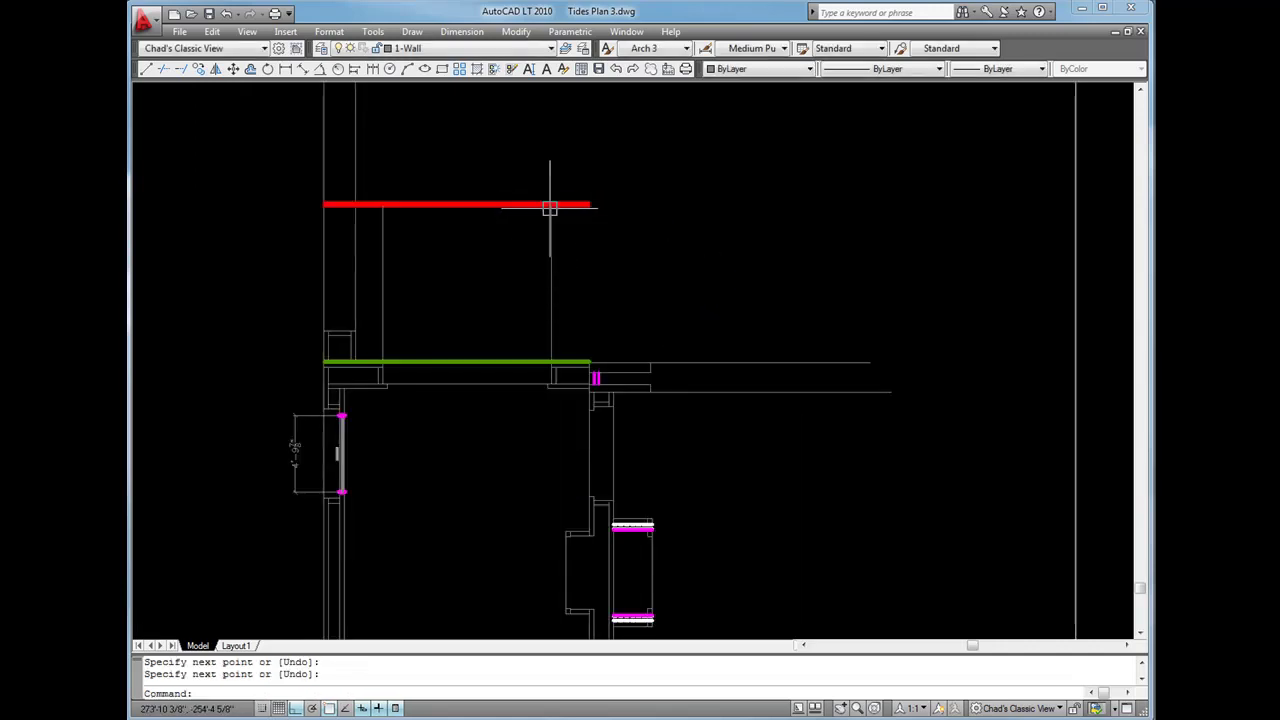
# Move the wall template together with its two vertical opening lines sideways, away from the floor plan
pyautogui.click(236, 72)
pyautogui.click(603, 179)
pyautogui.click(379, 269)
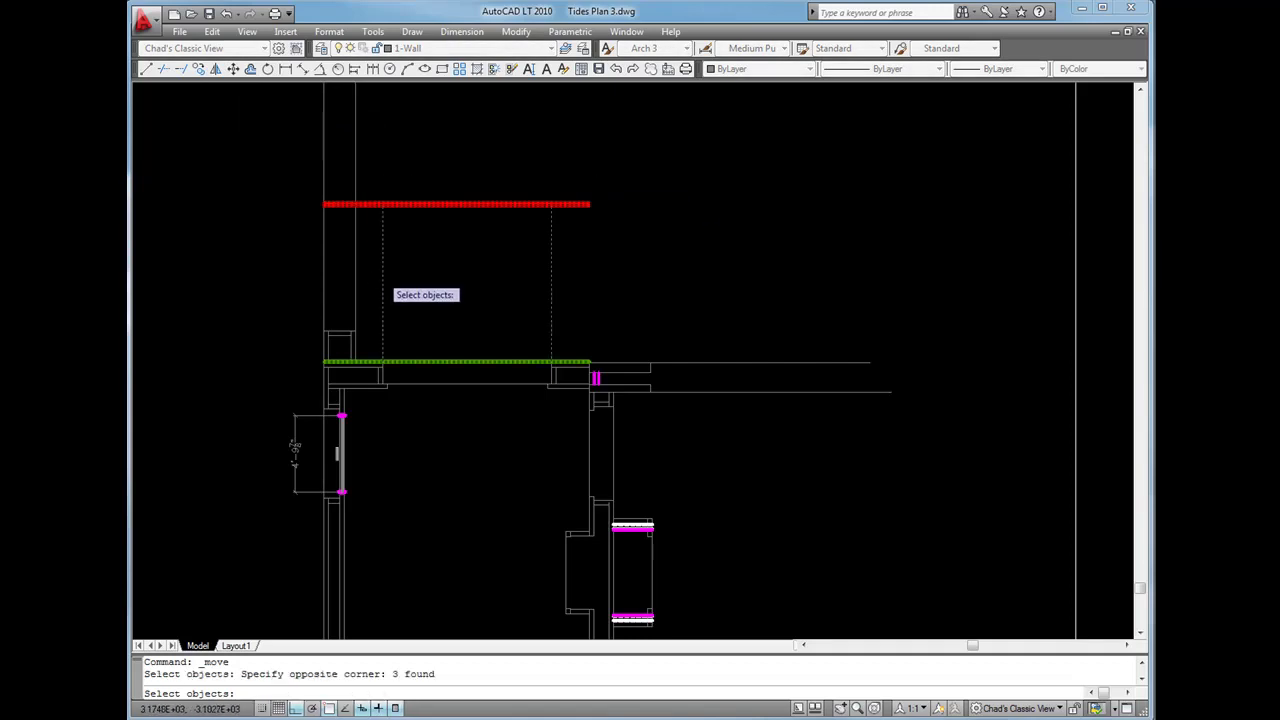
pyautogui.press('Return')
pyautogui.click(382, 268)
pyautogui.moveTo(512, 268); pyautogui.dragTo(159, 268, button='middle')
pyautogui.scroll(-4, 162, 266)
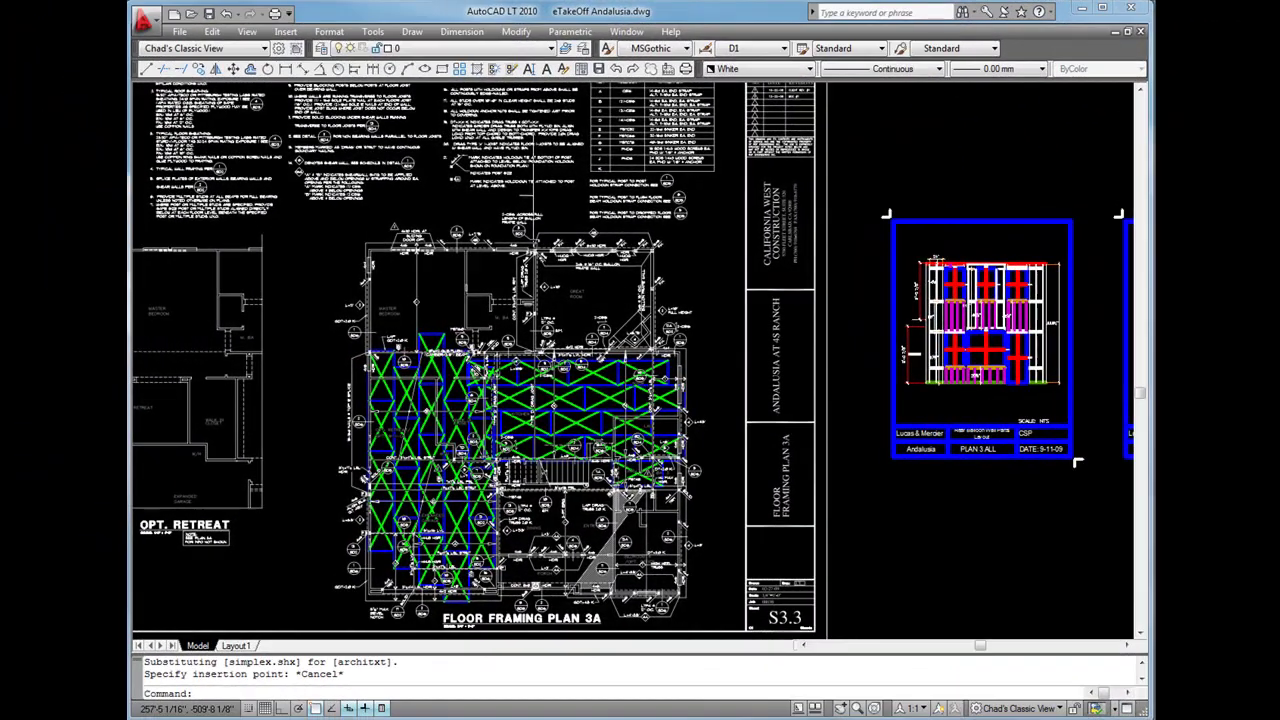
# Paste the copied wall template onto the upper outer corner of the leftmost 6x6 post in the great room's balloon-frame wall
pyautogui.click(668, 459)
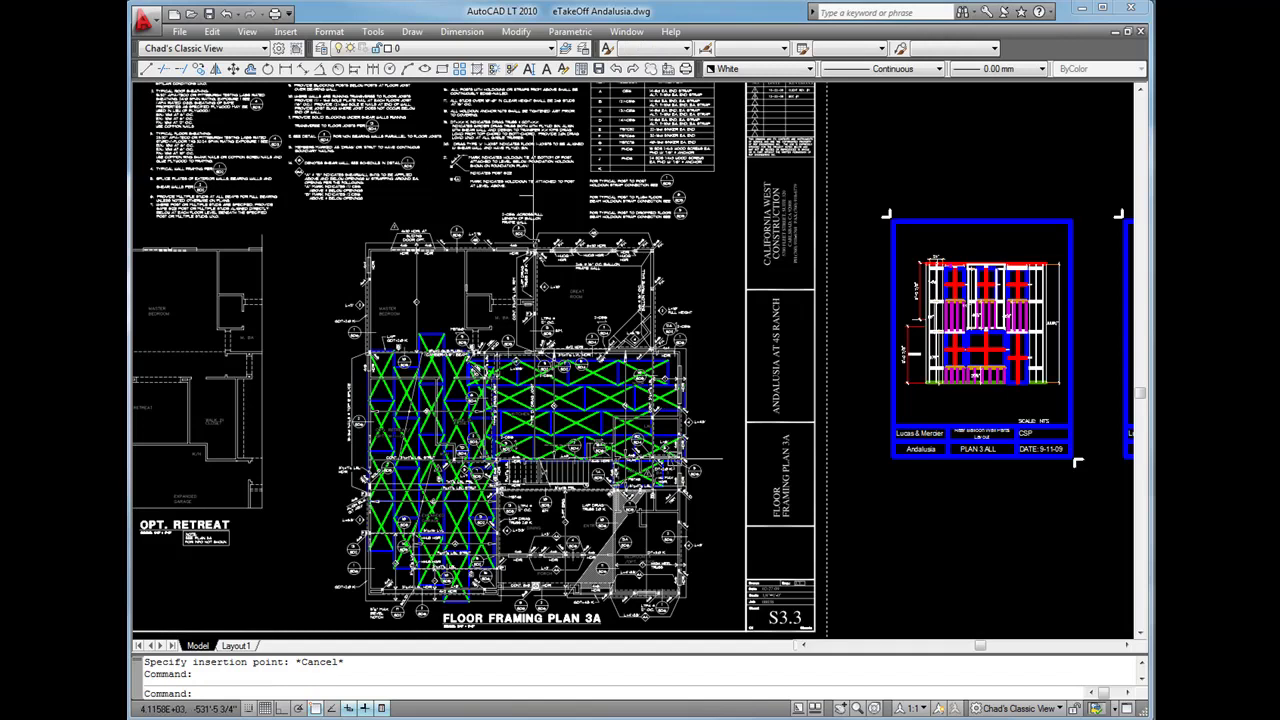
pyautogui.click(705, 453)
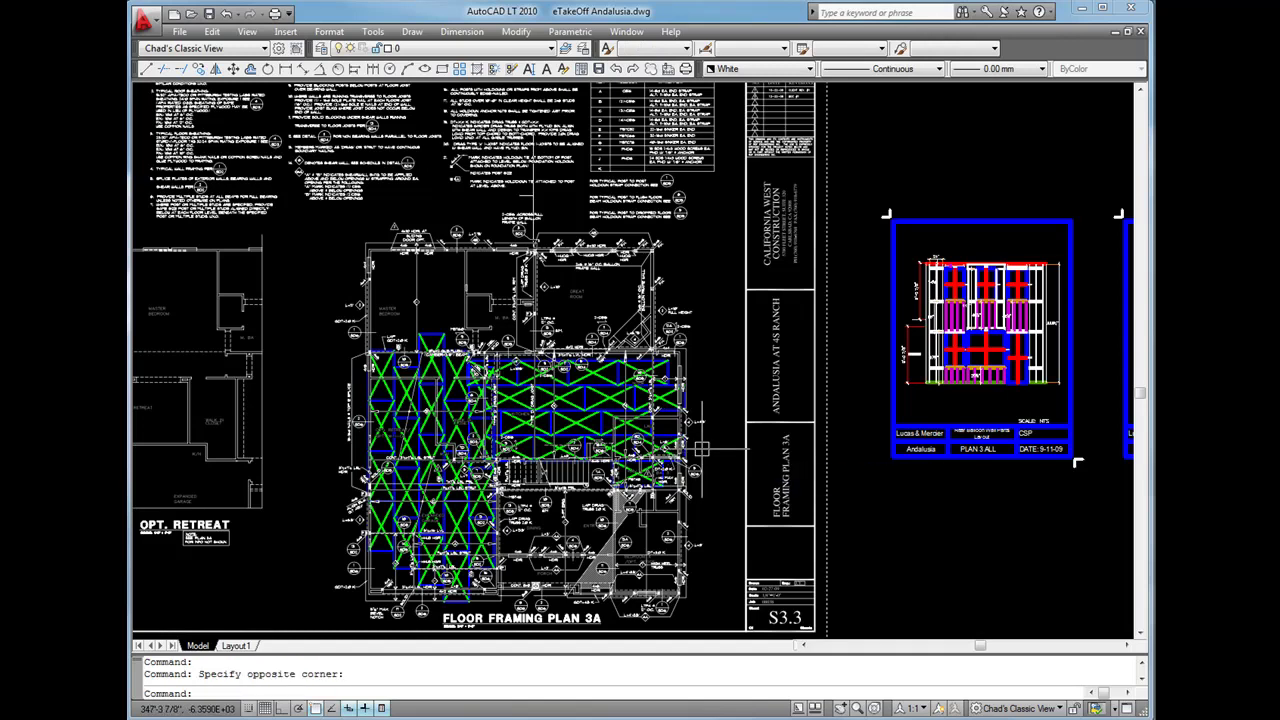
pyautogui.hotkey('ctrl', 'v')
pyautogui.scroll(3, 568, 314)
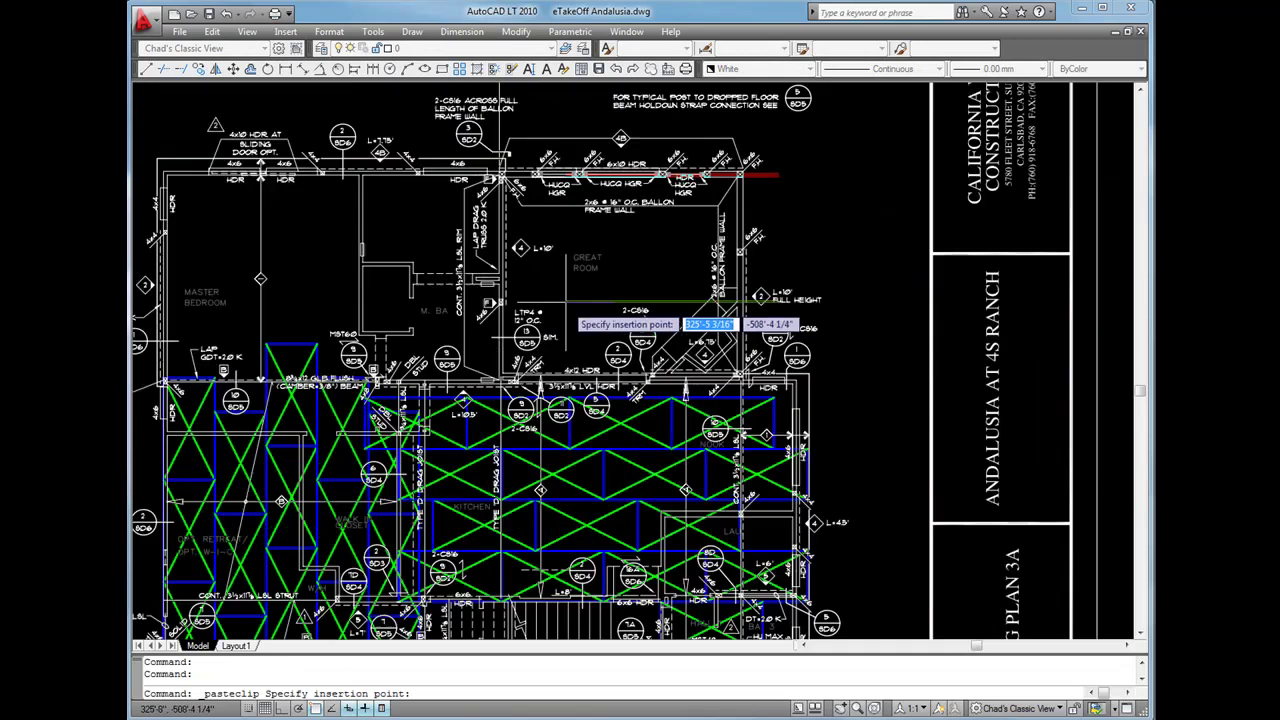
pyautogui.moveTo(512, 113); pyautogui.dragTo(509, 298, button='middle')
pyautogui.scroll(5, 509, 300)
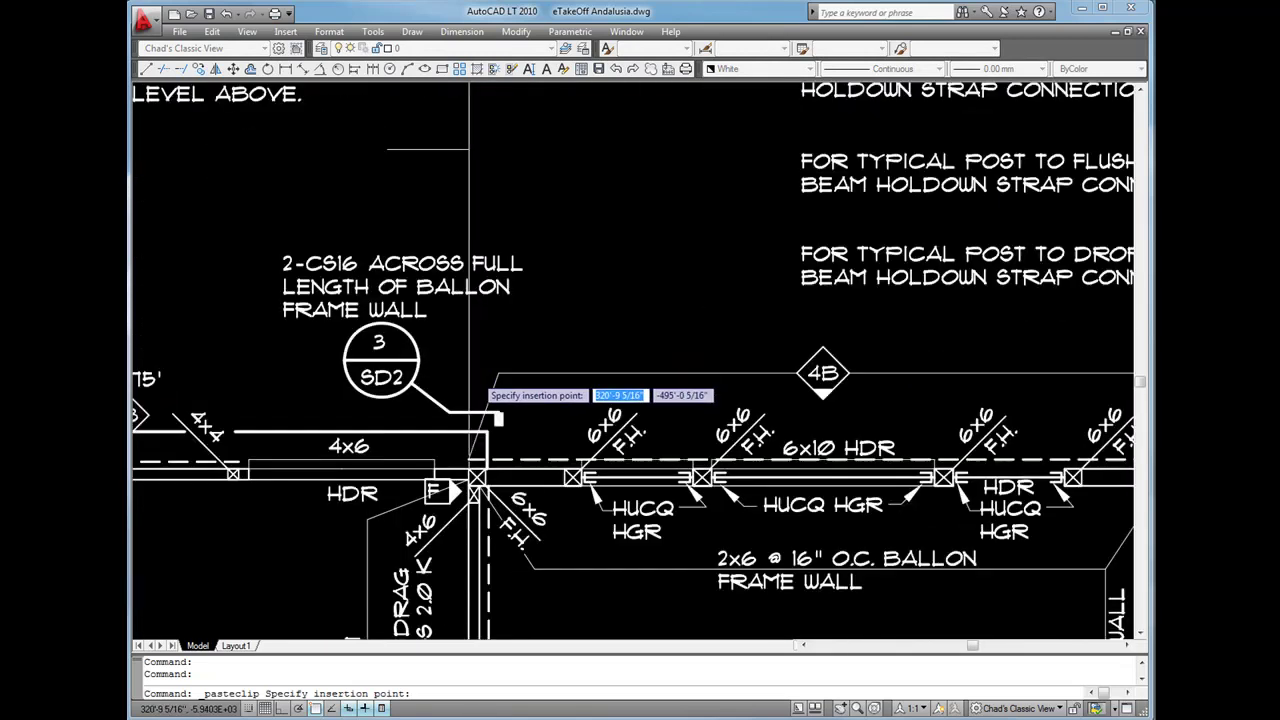
pyautogui.scroll(1, 470, 500)
pyautogui.scroll(4, 466, 500)
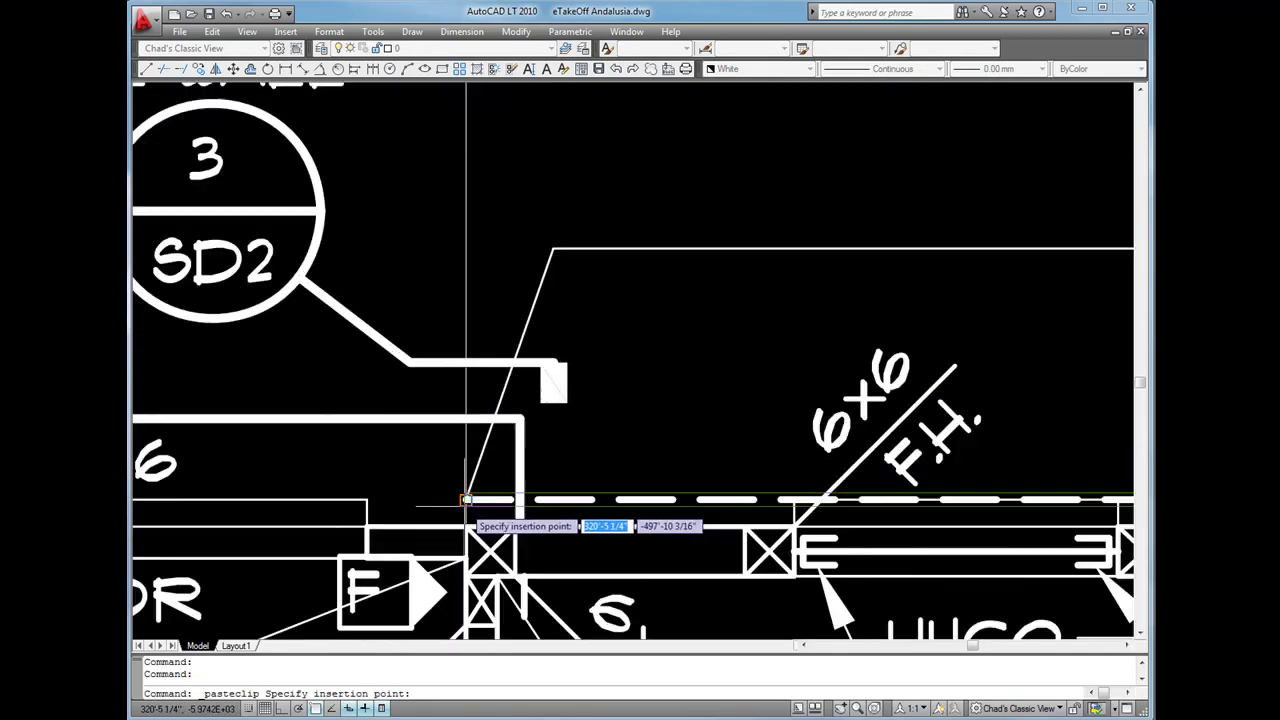
pyautogui.click(466, 527)
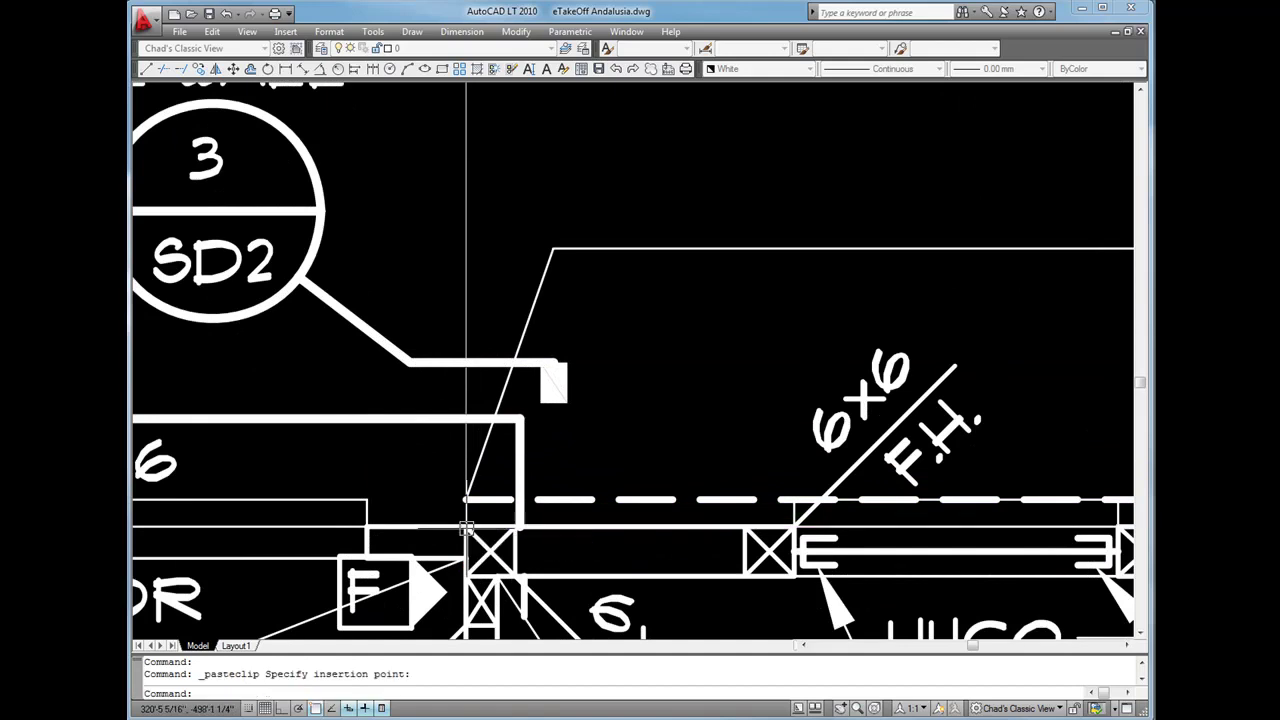
# Stretch the wall template's length to the outer corner of the 6x6 post at the far right end of the wall
pyautogui.moveTo(586, 402); pyautogui.dragTo(446, 326, button='middle')
pyautogui.scroll(2, 606, 440)
pyautogui.scroll(1, 606, 440)
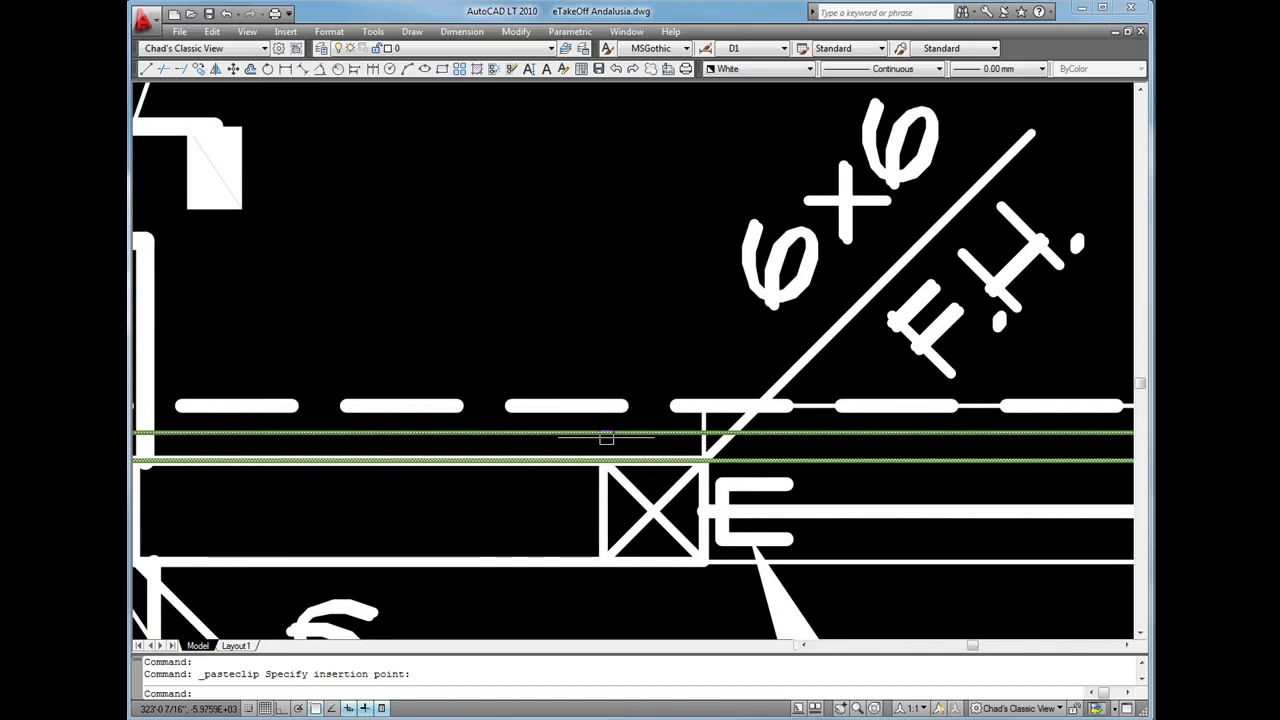
pyautogui.click(606, 434)
pyautogui.scroll(-2, 606, 434)
pyautogui.scroll(-5, 665, 447)
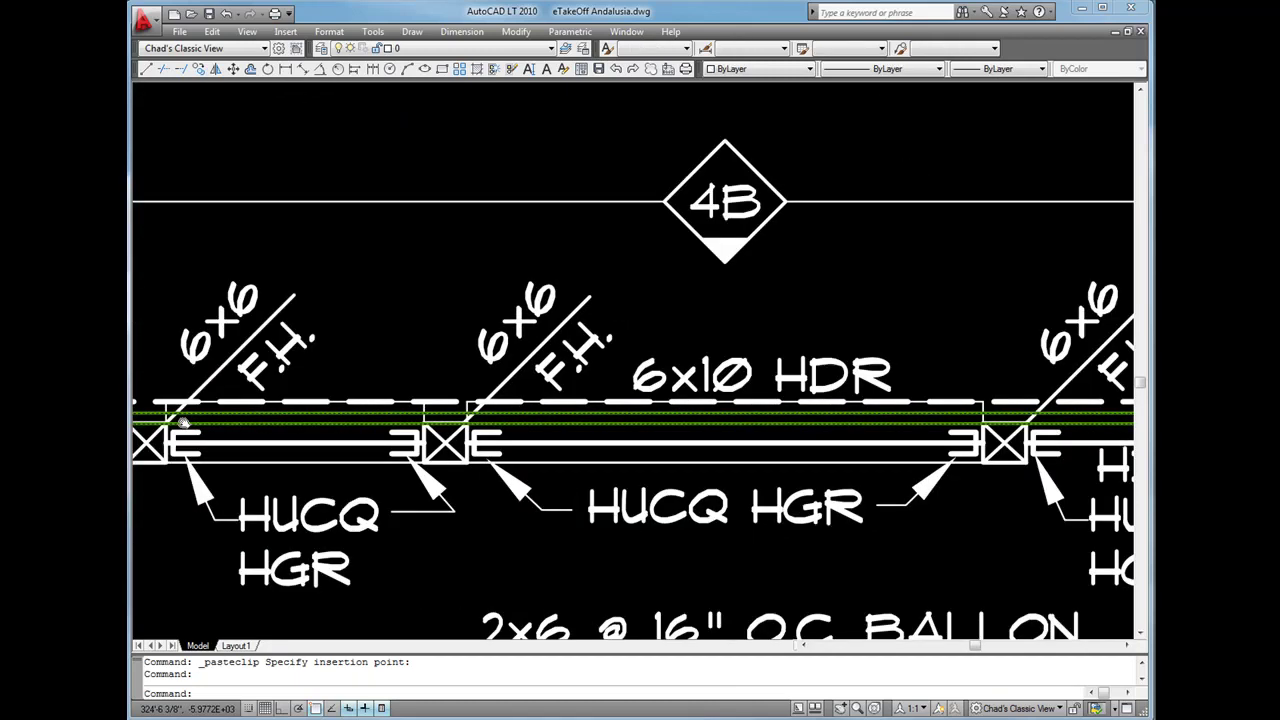
pyautogui.scroll(3, 606, 420)
pyautogui.scroll(4, 605, 414)
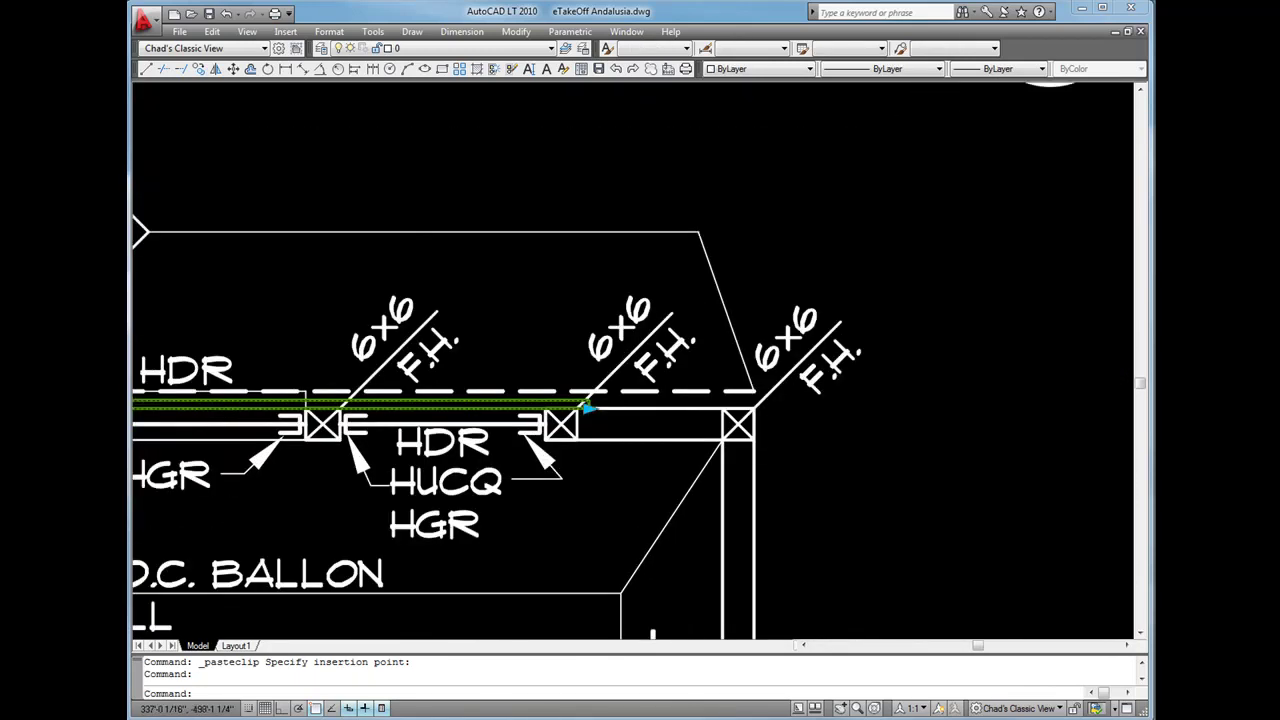
pyautogui.click(594, 408)
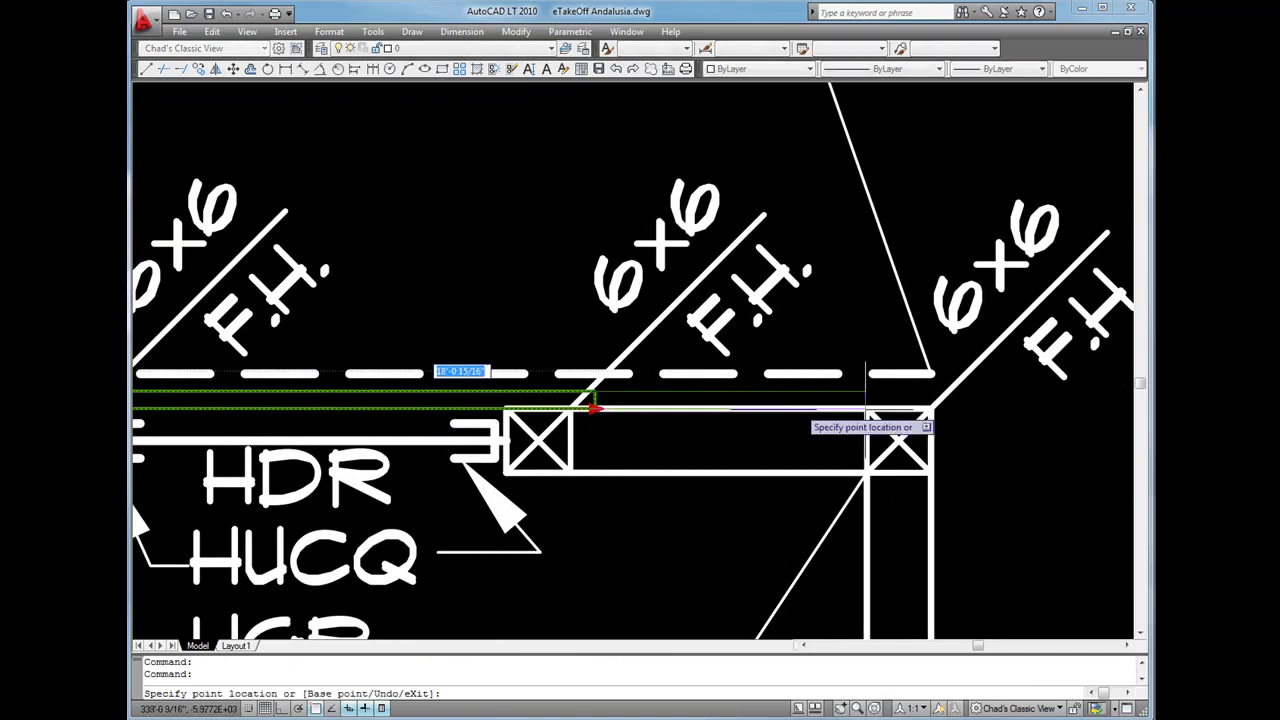
pyautogui.click(931, 408)
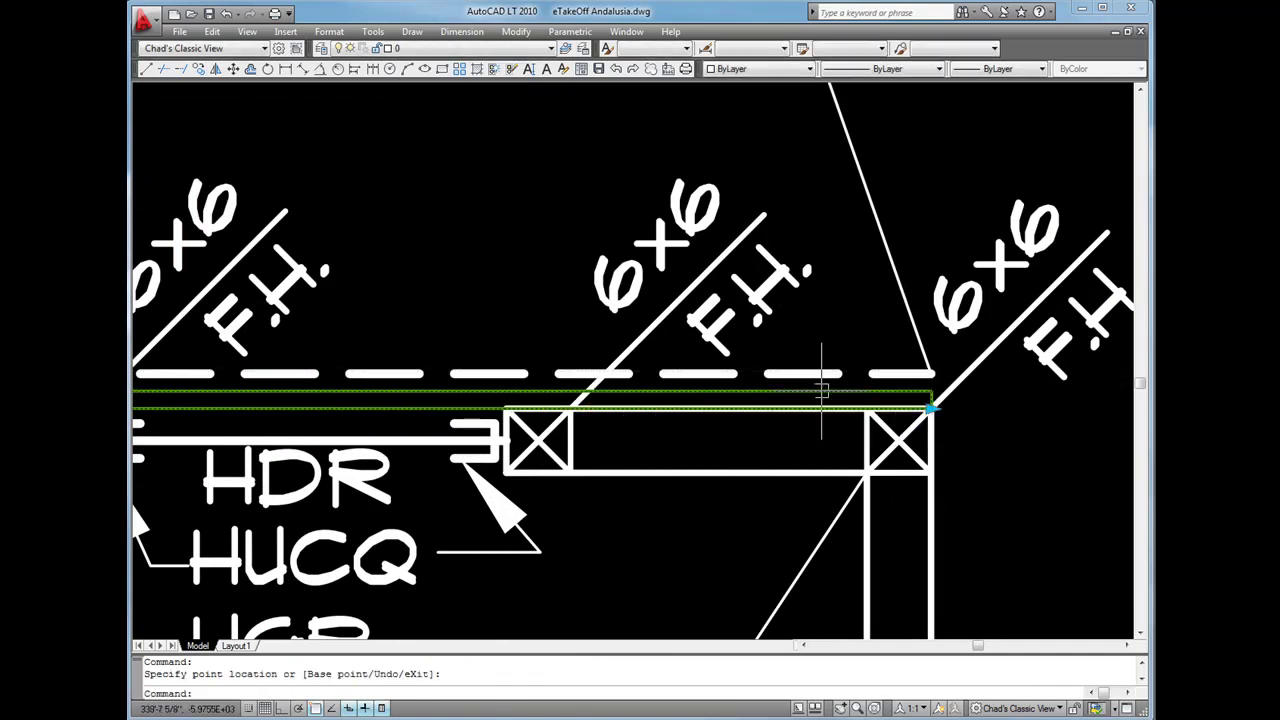
# Set the wall template's height to 21'-4", measured to the underside of the top plates
pyautogui.scroll(-4, 826, 357)
pyautogui.moveTo(511, 308); pyautogui.dragTo(900, 540, button='middle')
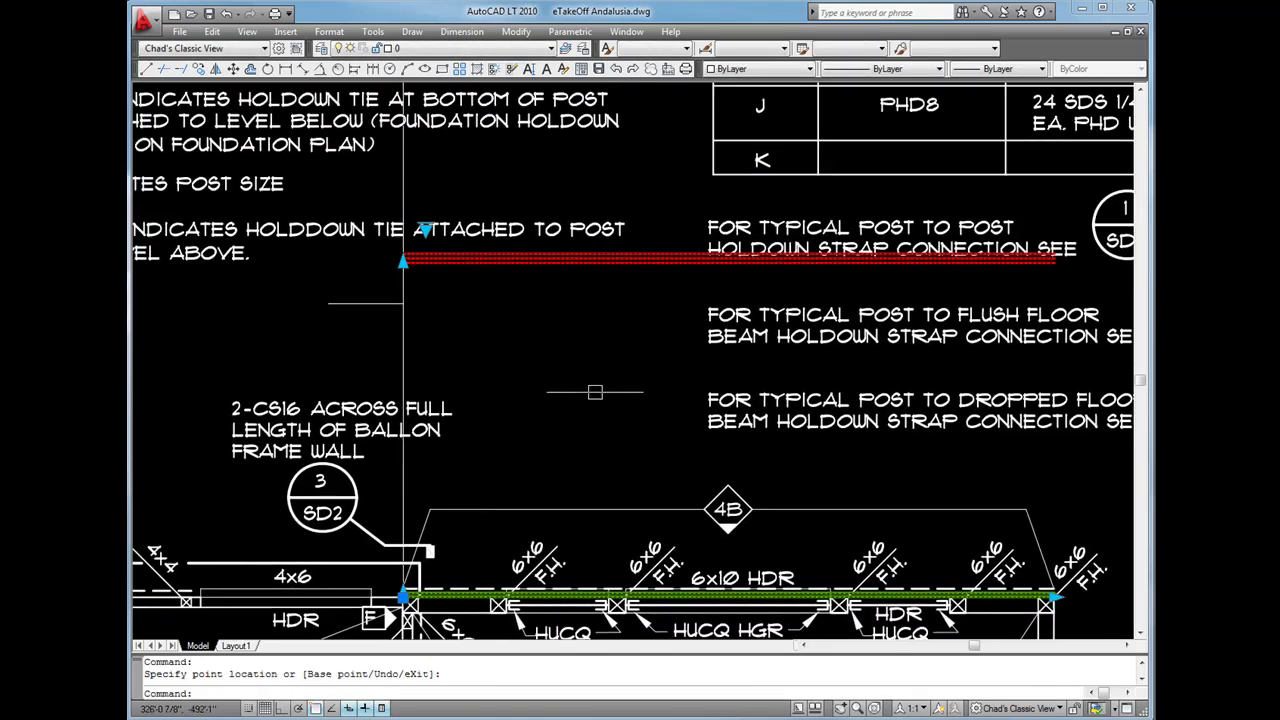
pyautogui.scroll(3, 398, 255)
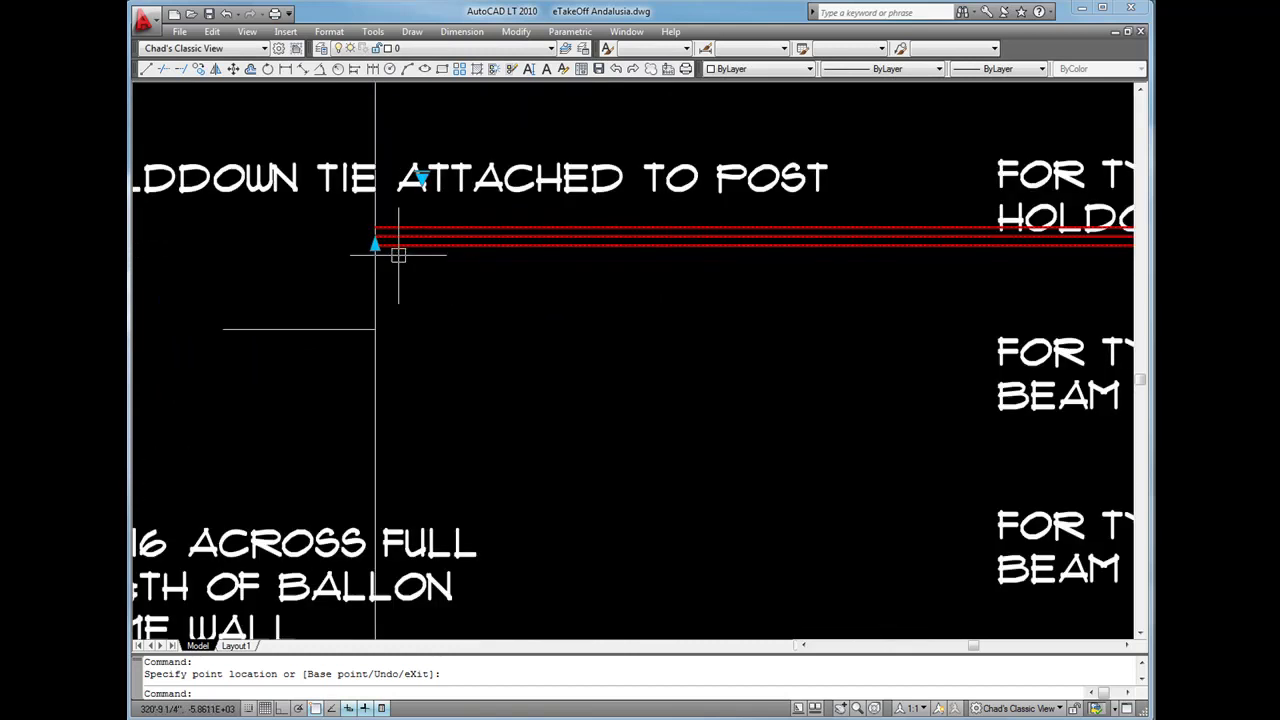
pyautogui.click(375, 244)
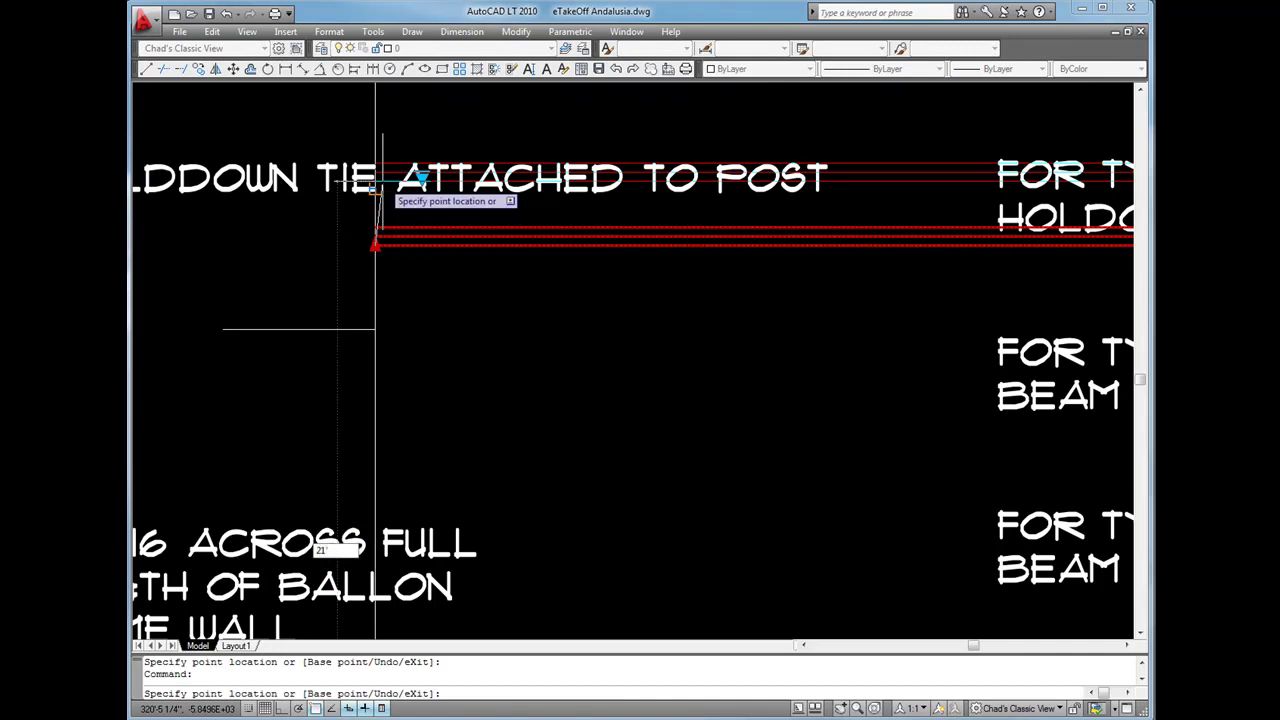
pyautogui.write("21'4")
pyautogui.press('Return')
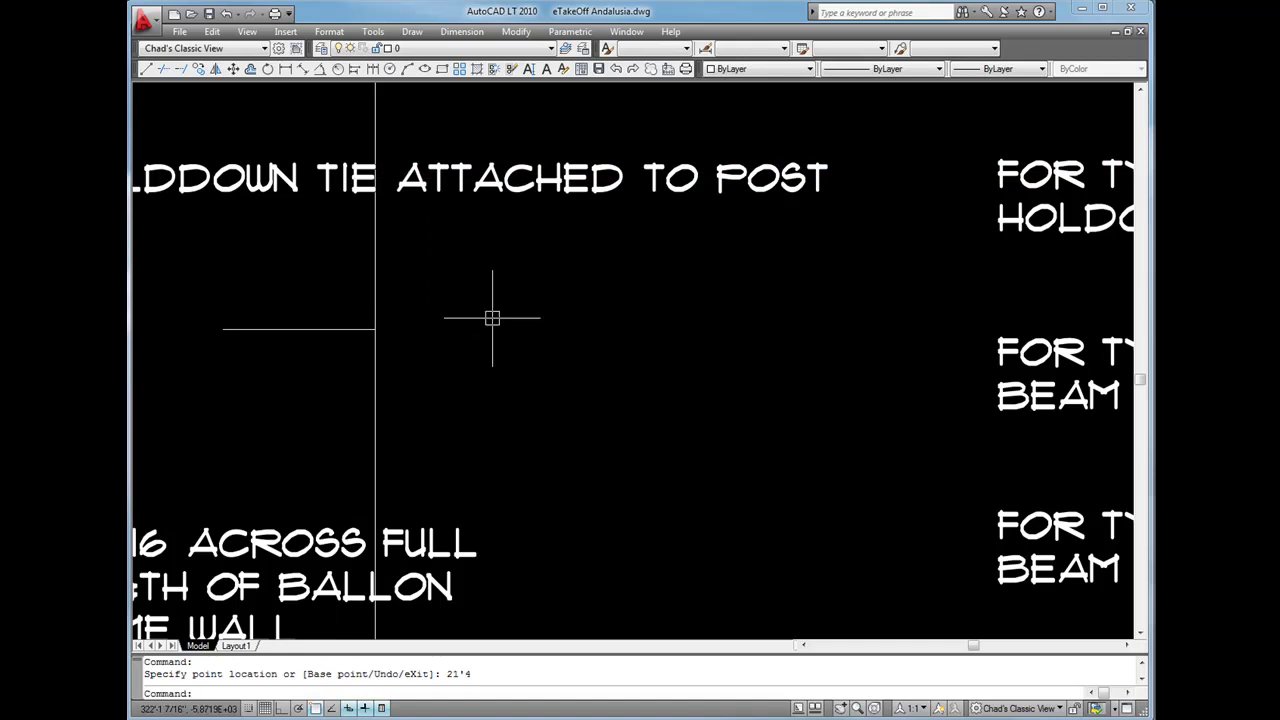
# Draw a vertical line from the right edge of the leftmost 6x6 post, across the bottom plate, up to the underside of the top plates
pyautogui.scroll(-4, 492, 318)
pyautogui.moveTo(508, 393); pyautogui.dragTo(506, 425, button='middle')
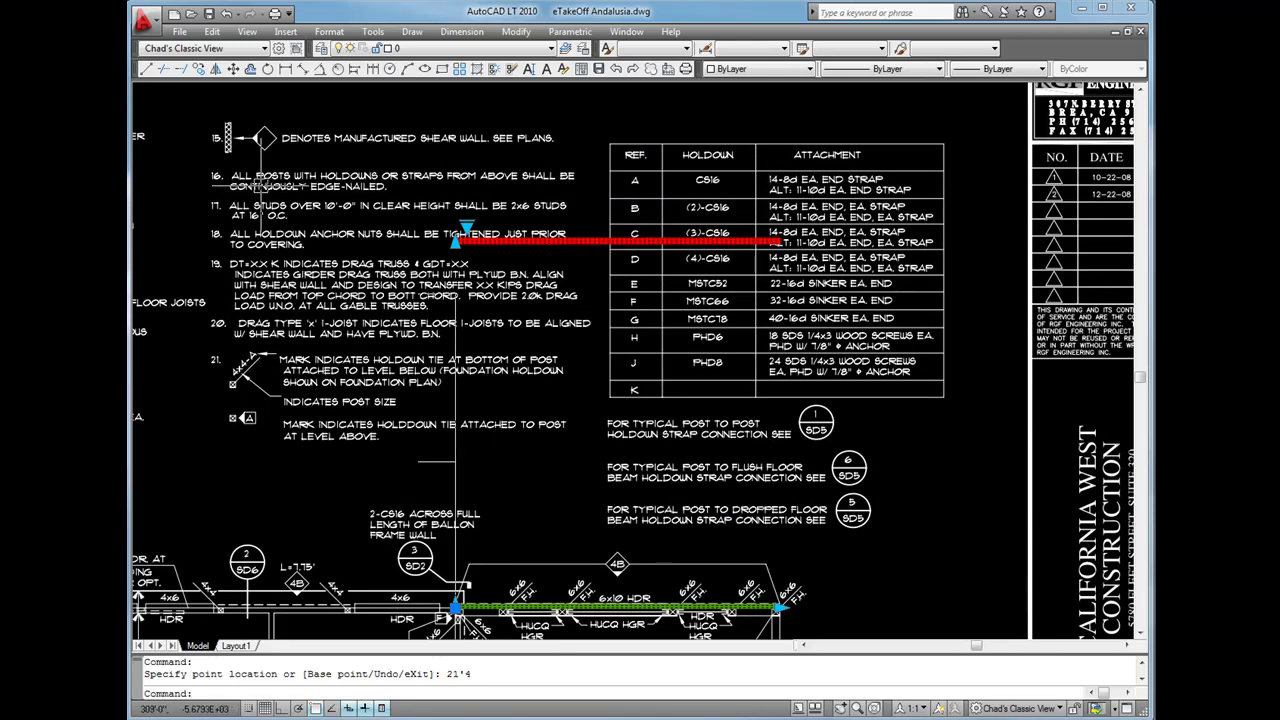
pyautogui.click(146, 68)
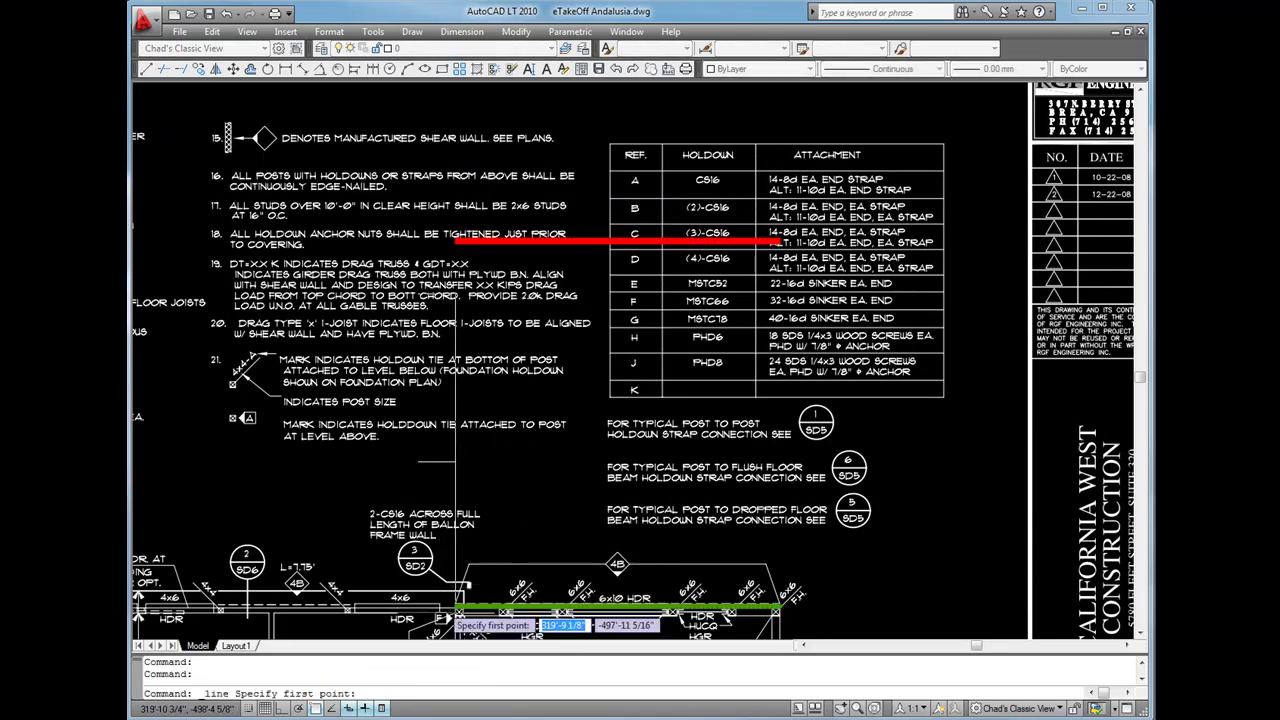
pyautogui.scroll(5, 482, 618)
pyautogui.scroll(4, 480, 612)
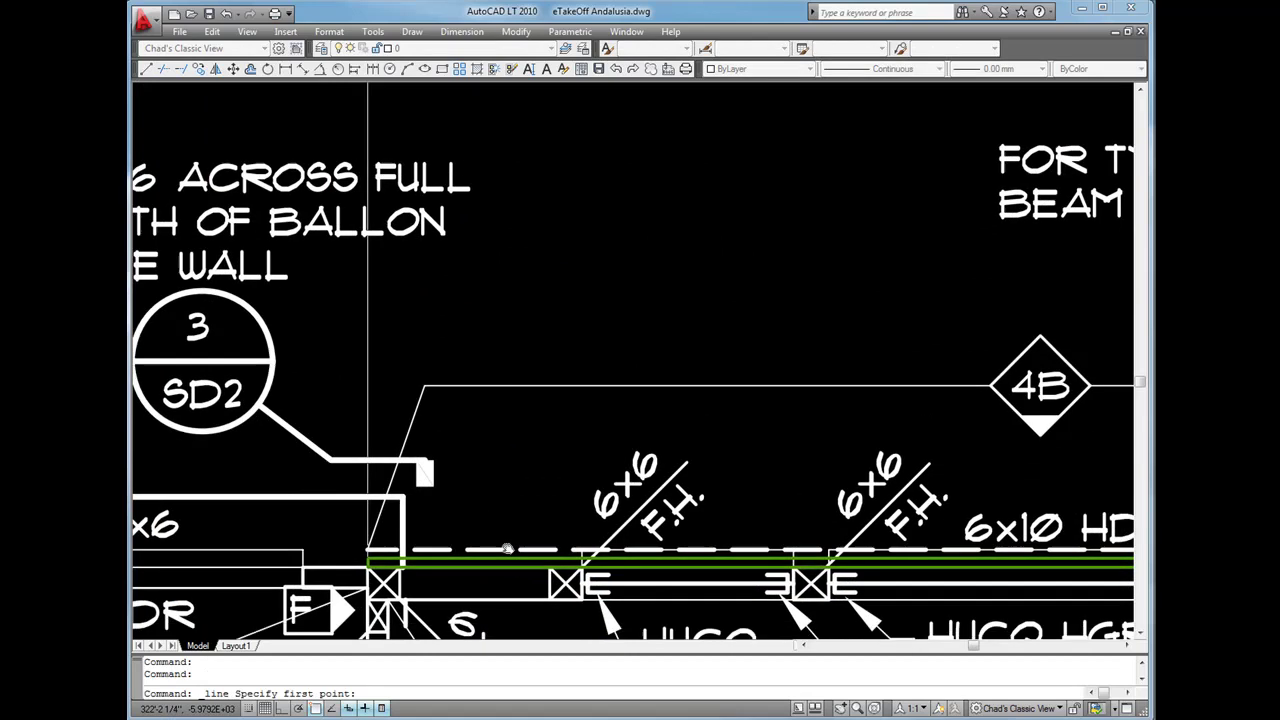
pyautogui.scroll(3, 470, 536)
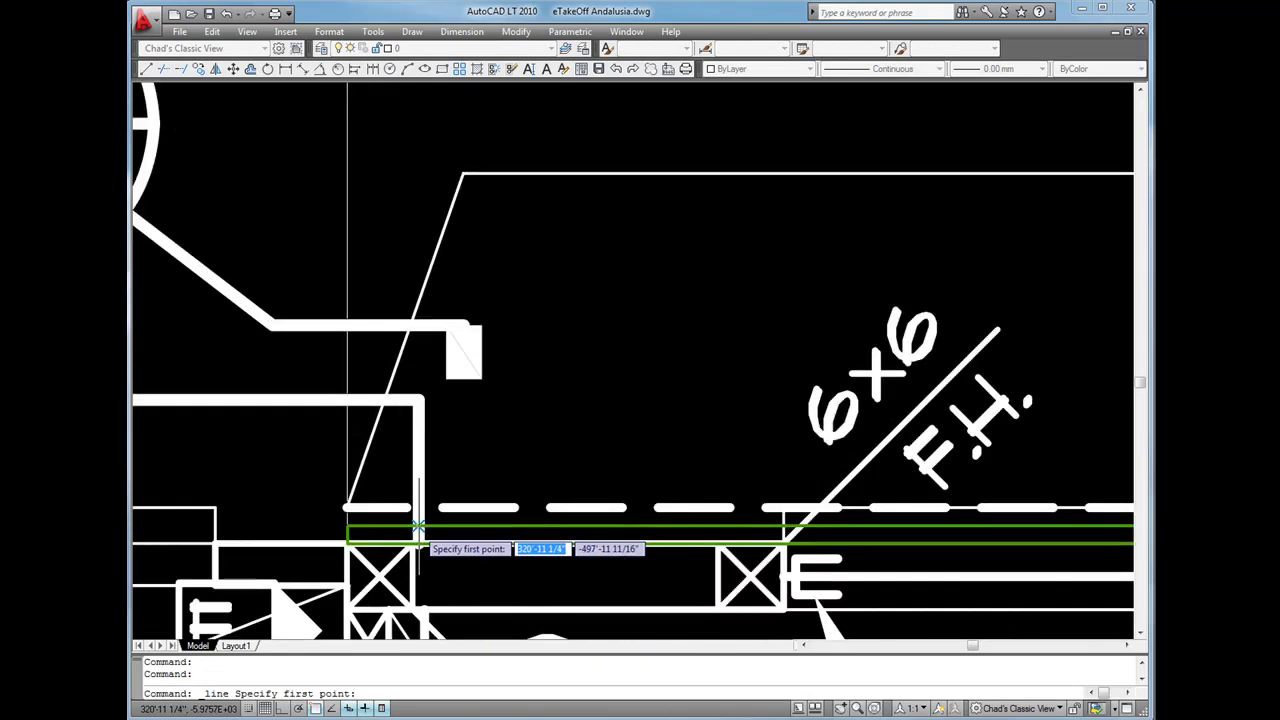
pyautogui.click(411, 541)
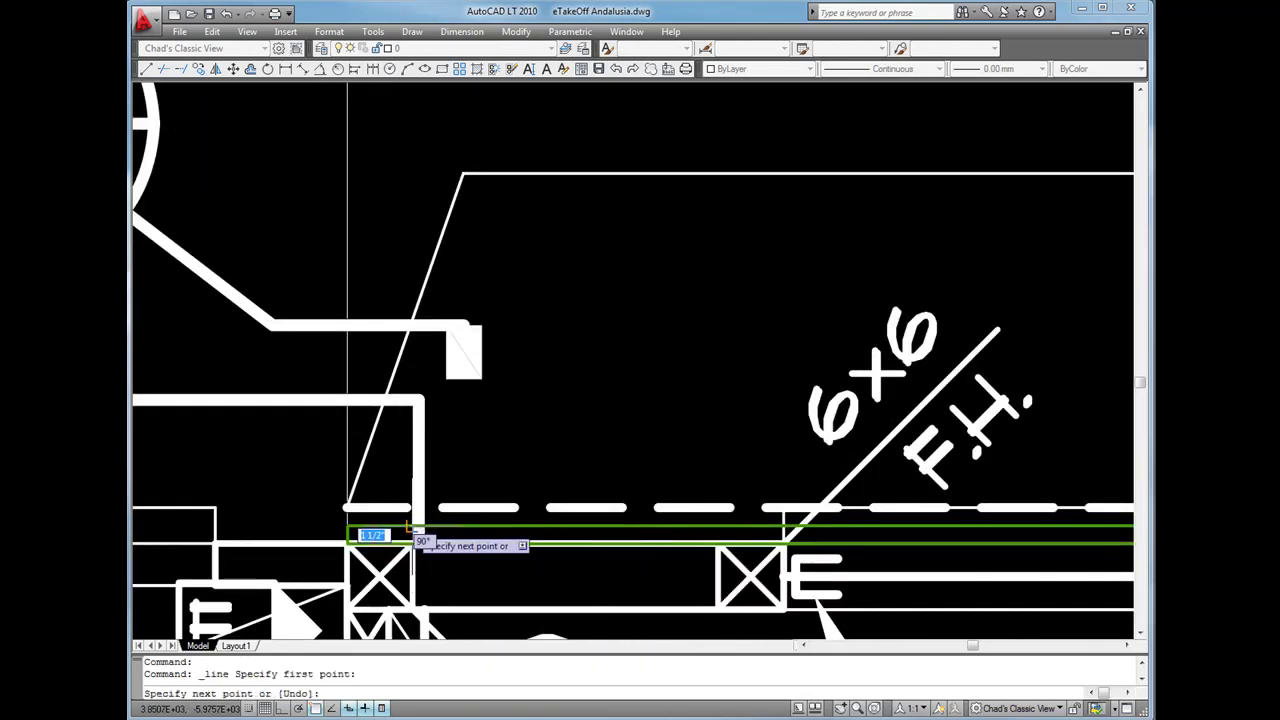
pyautogui.click(411, 526)
pyautogui.scroll(-3, 410, 508)
pyautogui.moveTo(407, 384); pyautogui.dragTo(385, 643, button='middle')
pyautogui.moveTo(415, 340); pyautogui.dragTo(408, 702, button='middle')
pyautogui.moveTo(428, 396); pyautogui.dragTo(437, 667, button='middle')
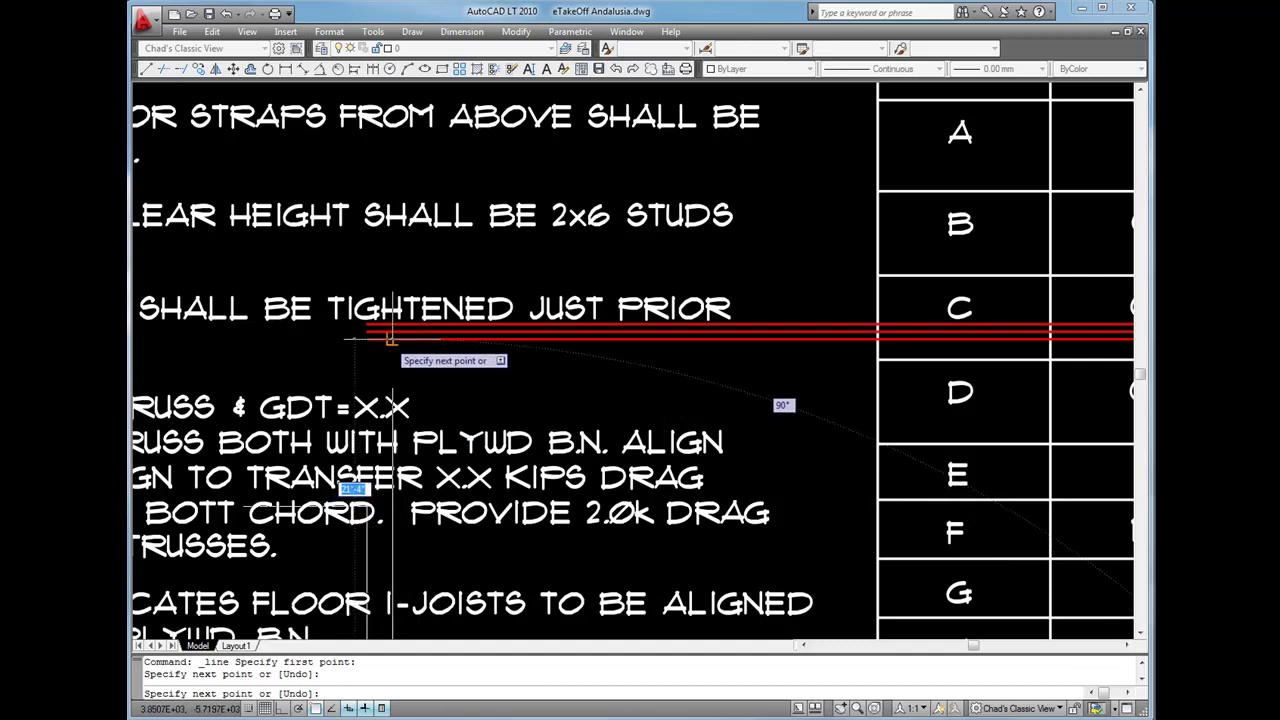
pyautogui.click(389, 340)
pyautogui.rightClick(389, 340)
pyautogui.click(358, 363)
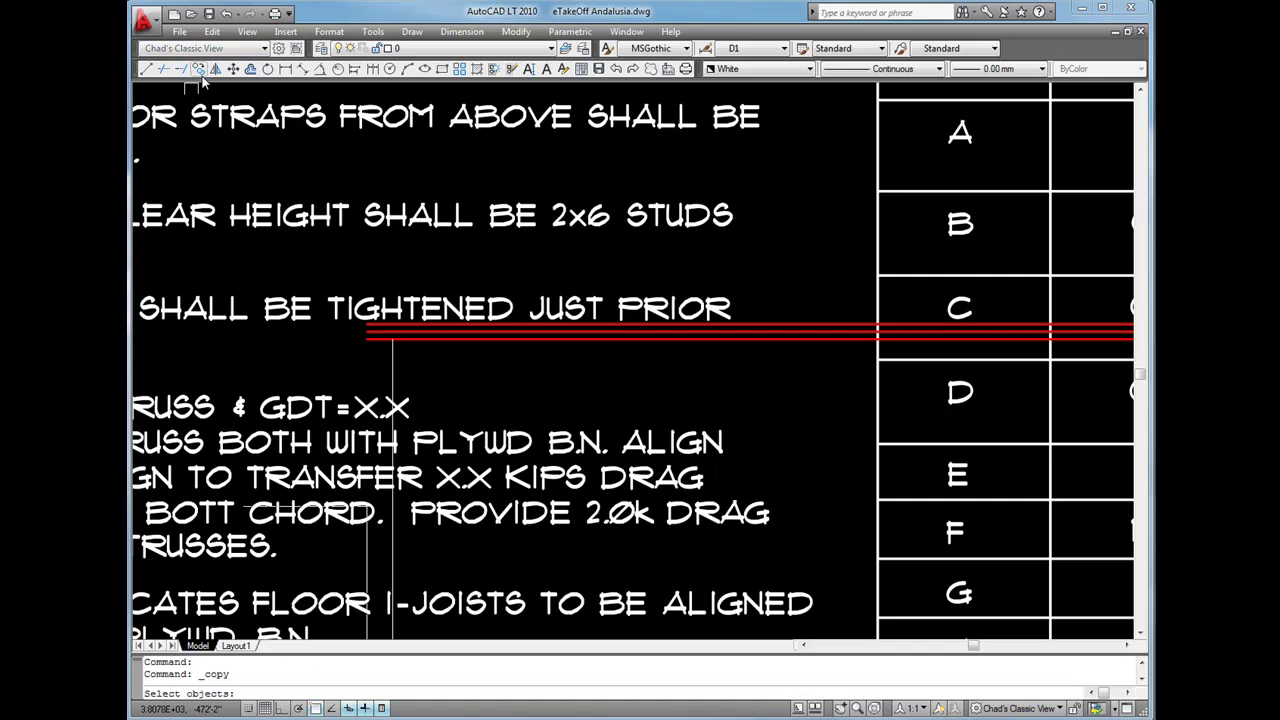
# Copy the vertical line from the leftmost post's right edge to both edges of the second 6x6 post
pyautogui.press('Return')
pyautogui.scroll(-5, 400, 345)
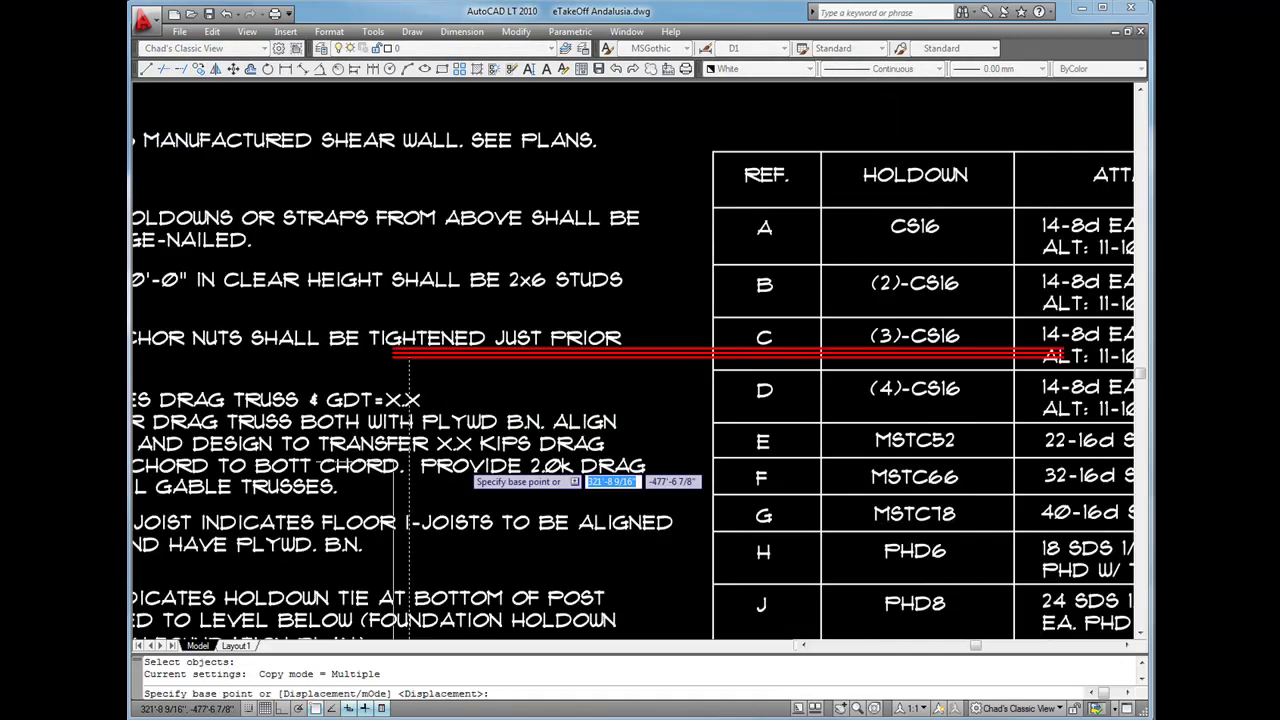
pyautogui.moveTo(442, 329); pyautogui.dragTo(430, 172, button='middle')
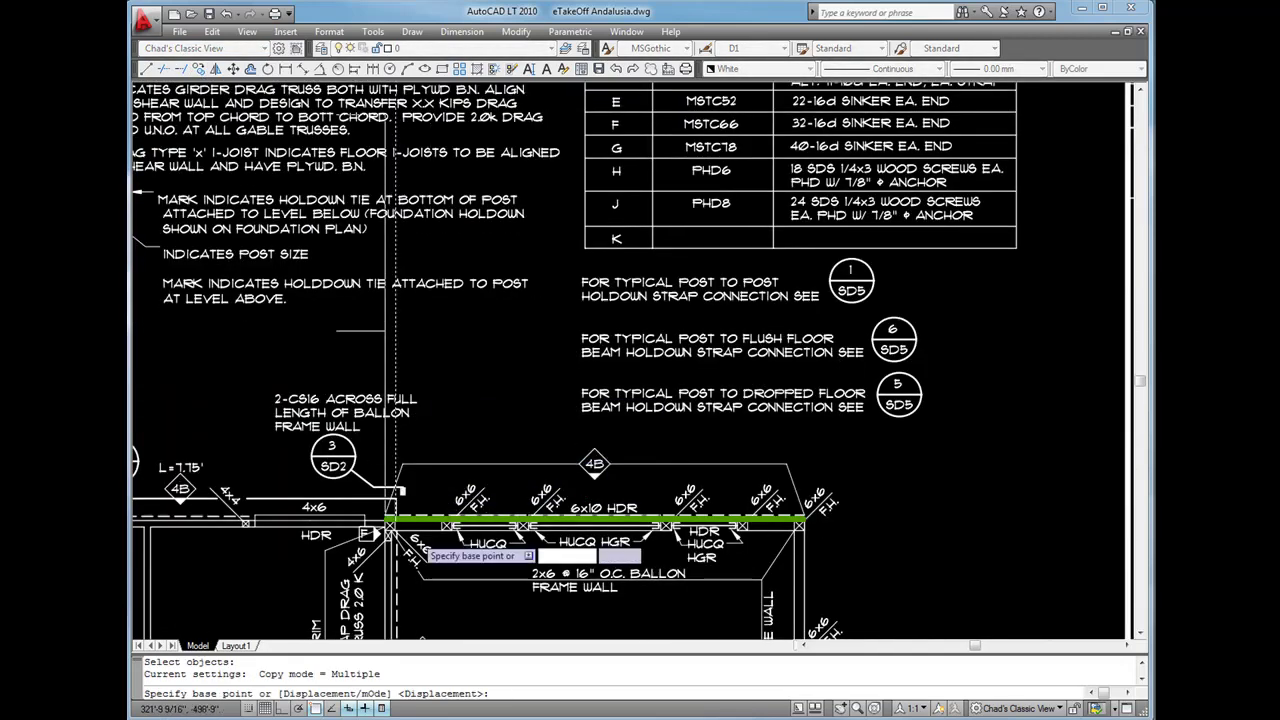
pyautogui.scroll(5, 426, 530)
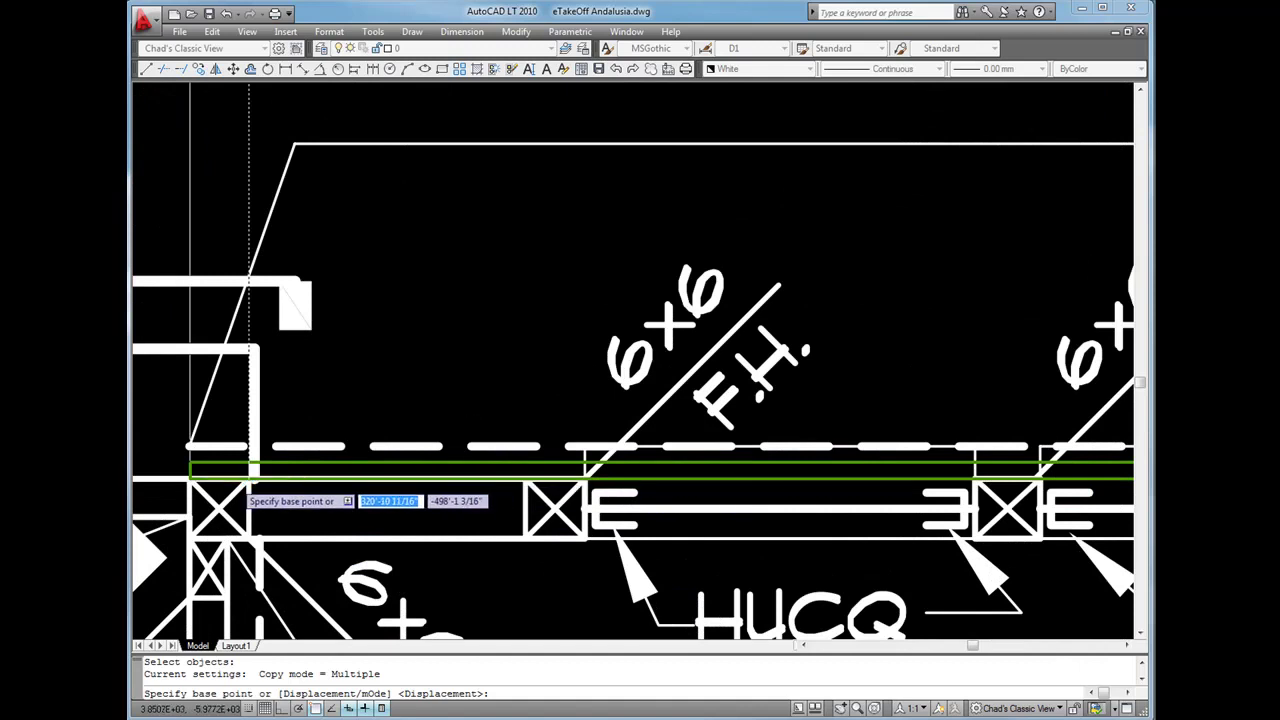
pyautogui.scroll(3, 249, 470)
pyautogui.click(254, 480)
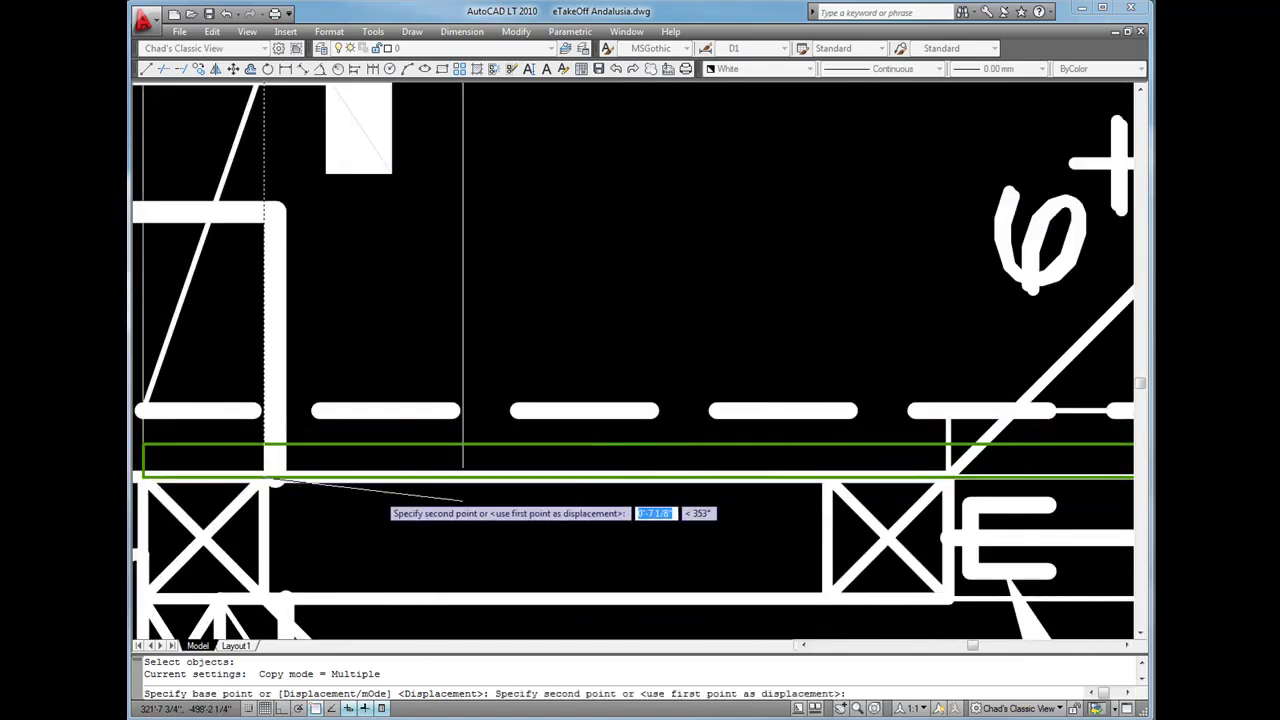
pyautogui.click(828, 478)
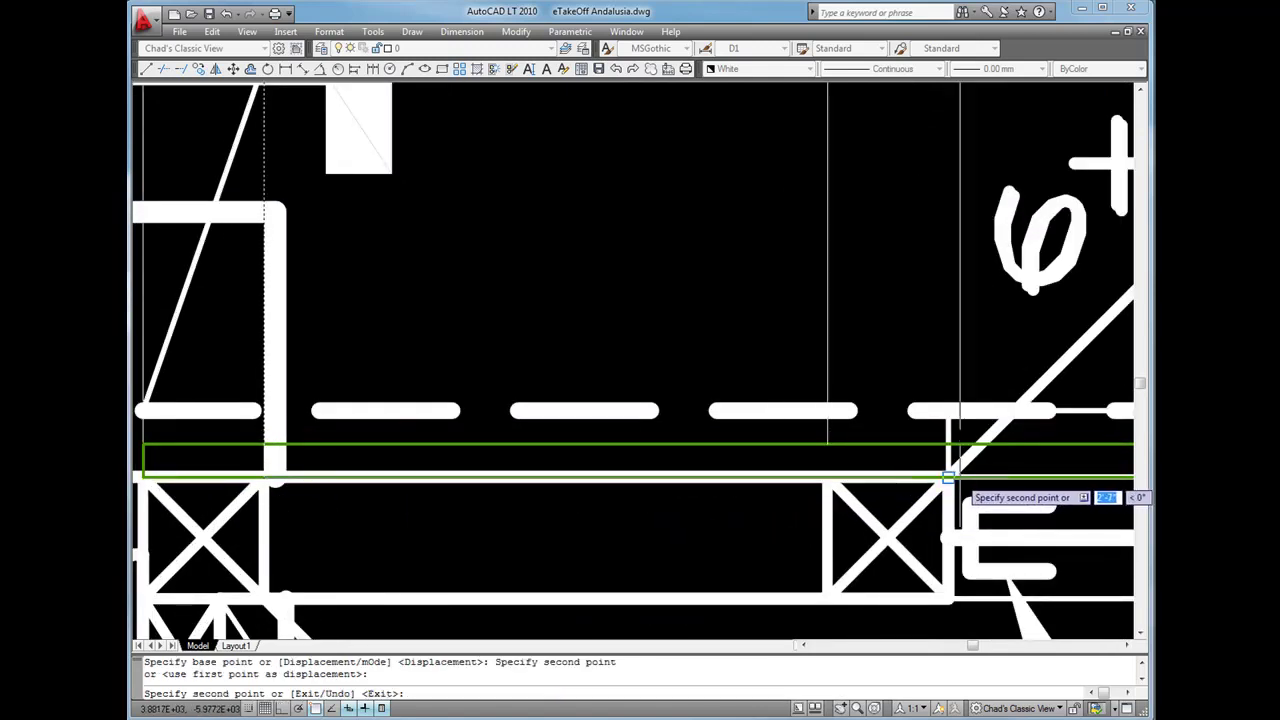
pyautogui.click(948, 478)
# Copy the vertical line to both edges of the third 6x6 post, where the 6x10 header begins
pyautogui.scroll(-4, 722, 514)
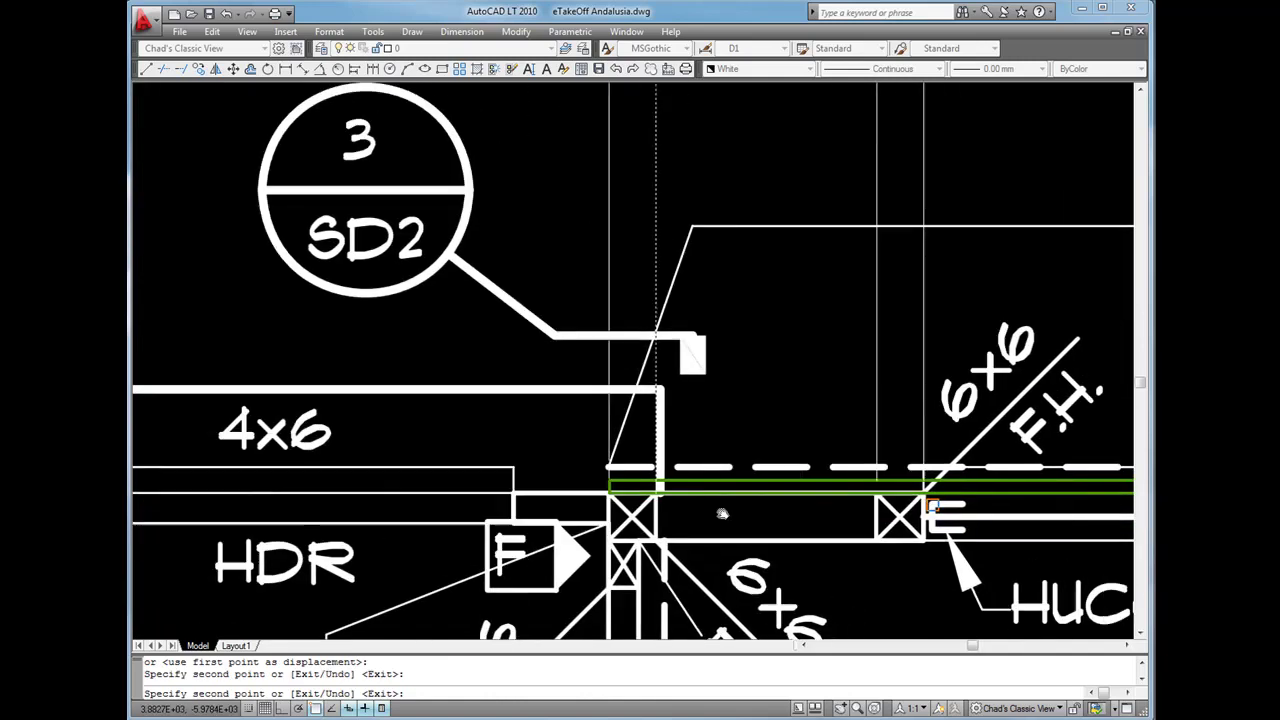
pyautogui.moveTo(722, 514); pyautogui.dragTo(257, 480, button='middle')
pyautogui.moveTo(671, 534); pyautogui.dragTo(465, 508, button='middle')
pyautogui.scroll(3, 535, 475)
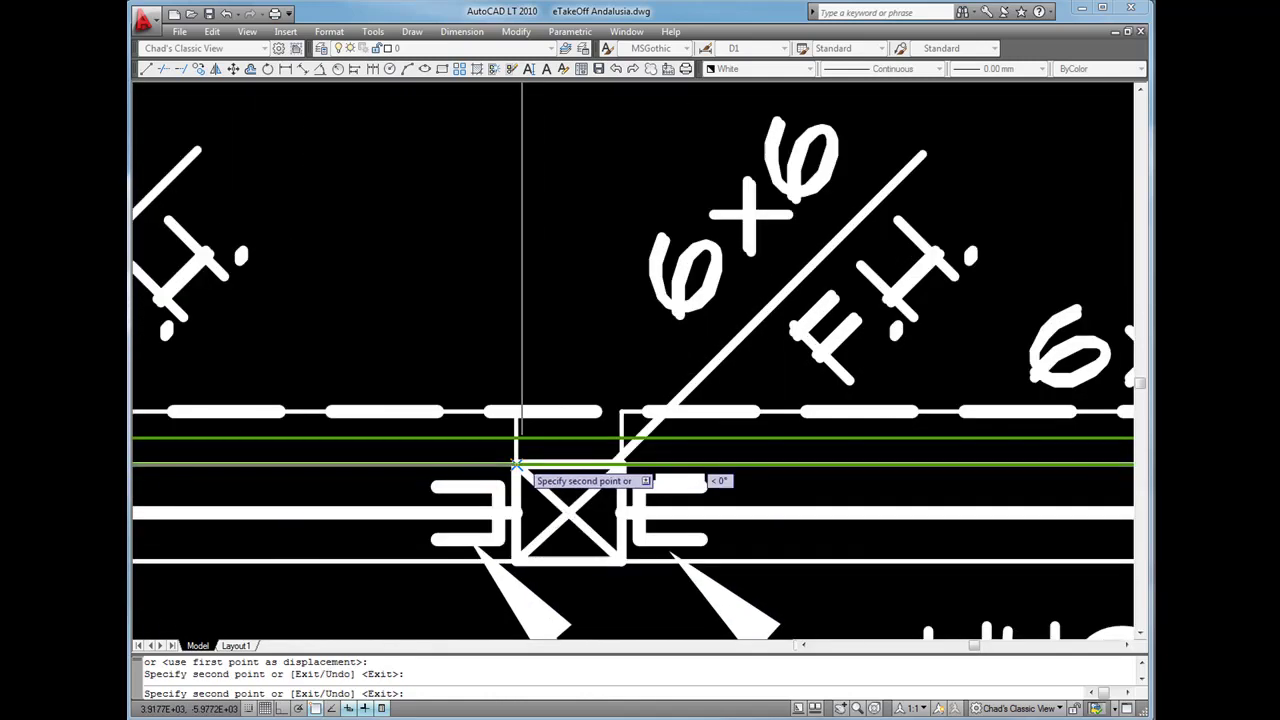
pyautogui.click(621, 464)
# Copy the vertical line to both edges of the fourth 6x6 post, at the right end of the 6x10 header
pyautogui.scroll(-2, 690, 483)
pyautogui.moveTo(742, 482); pyautogui.dragTo(155, 424, button='middle')
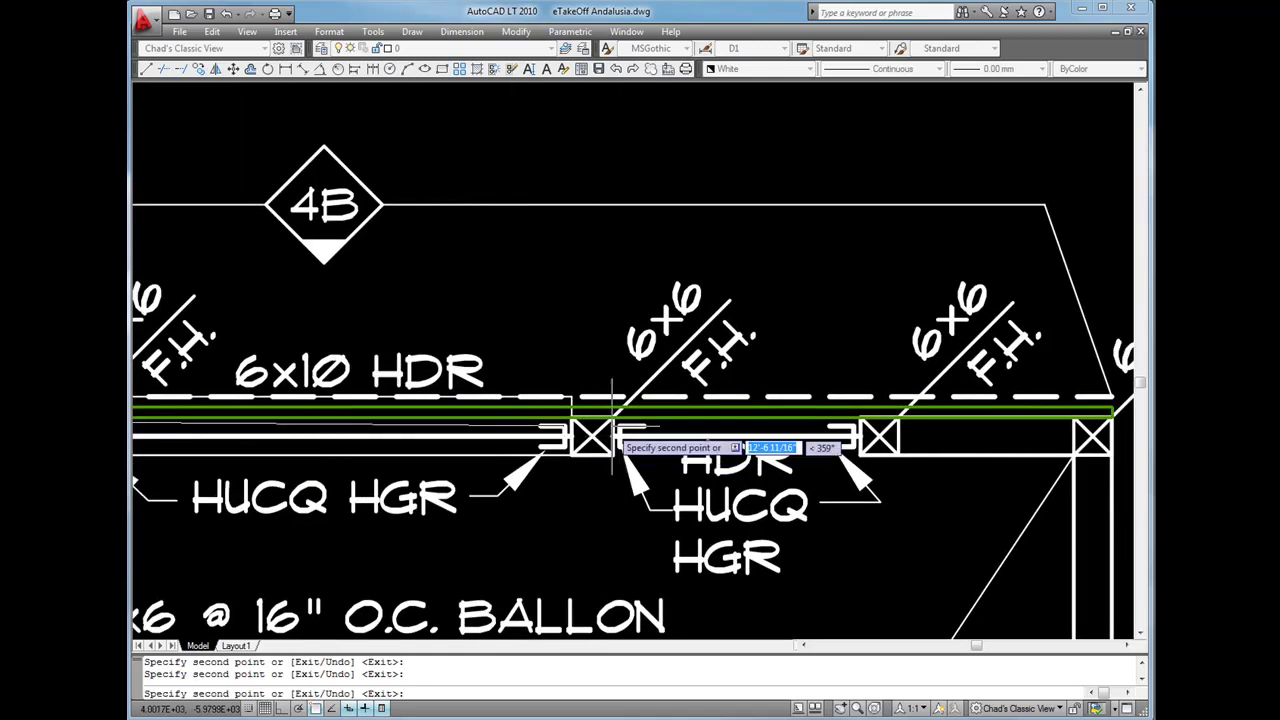
pyautogui.scroll(3, 603, 404)
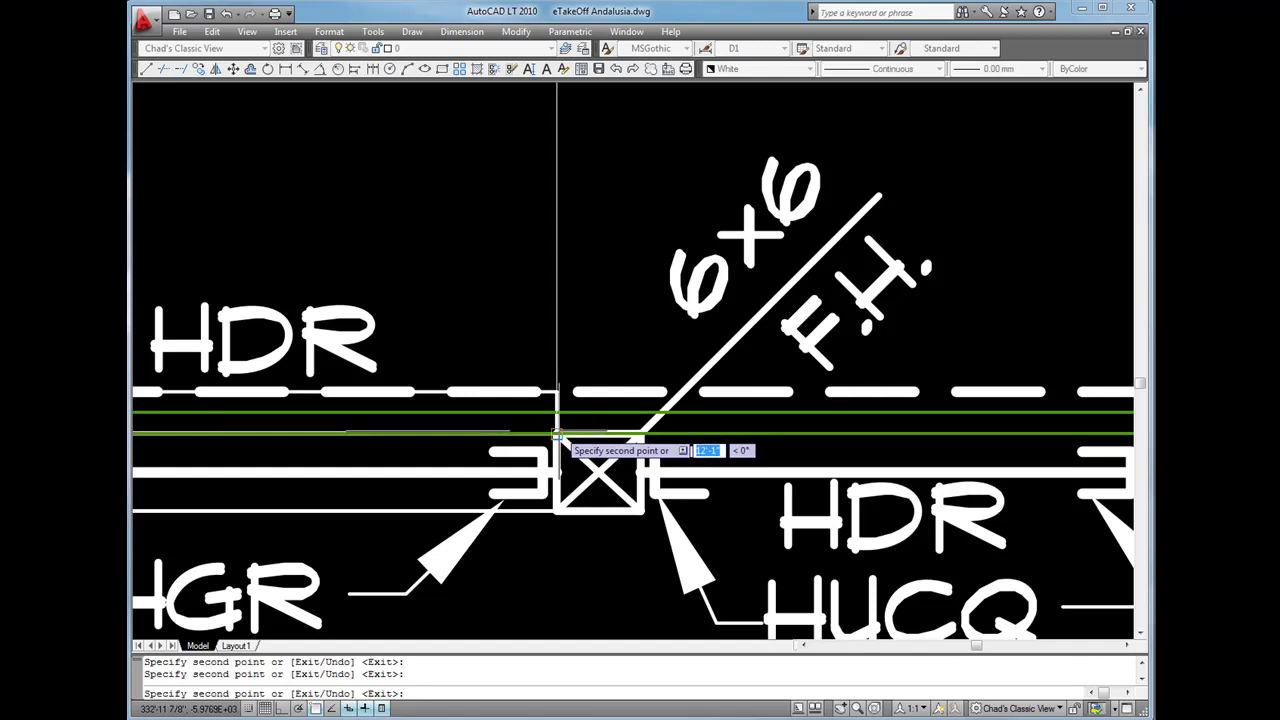
pyautogui.click(640, 433)
# Copy the vertical line to both edges of the fifth and sixth 6x6 posts, finishing at the wall's right end
pyautogui.scroll(-2, 697, 455)
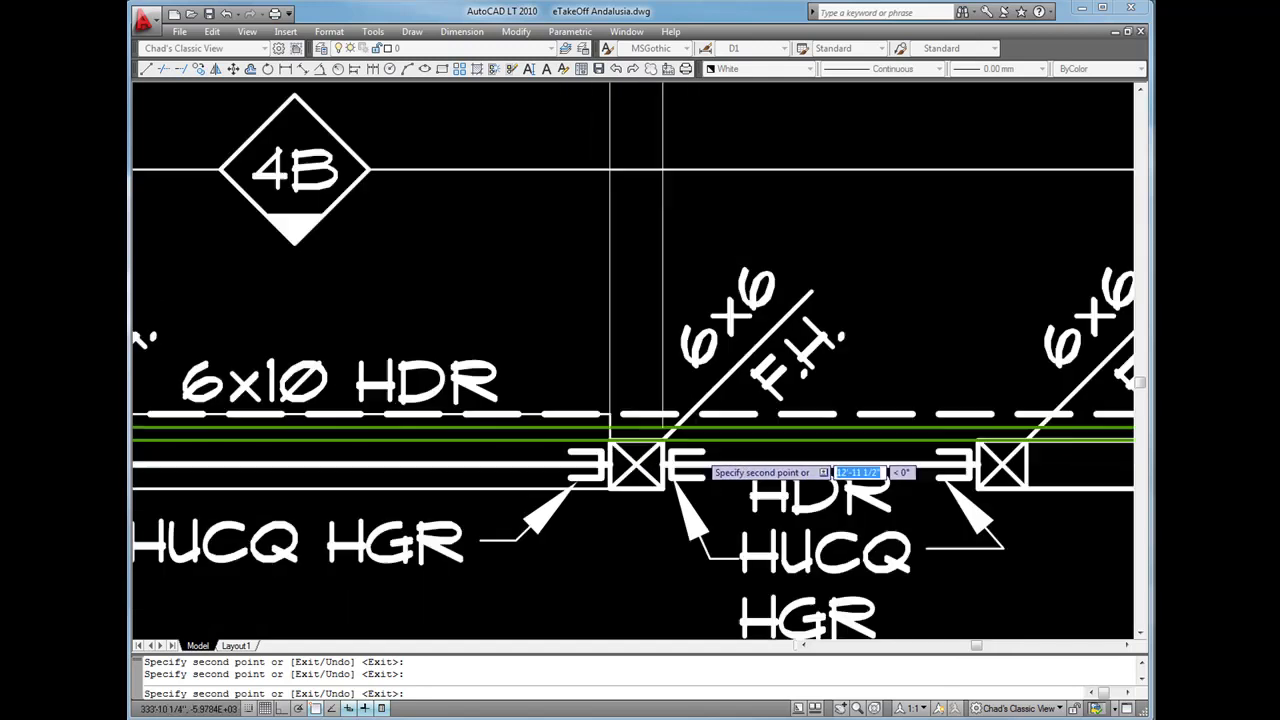
pyautogui.moveTo(735, 465); pyautogui.dragTo(369, 444, button='middle')
pyautogui.scroll(6, 553, 437)
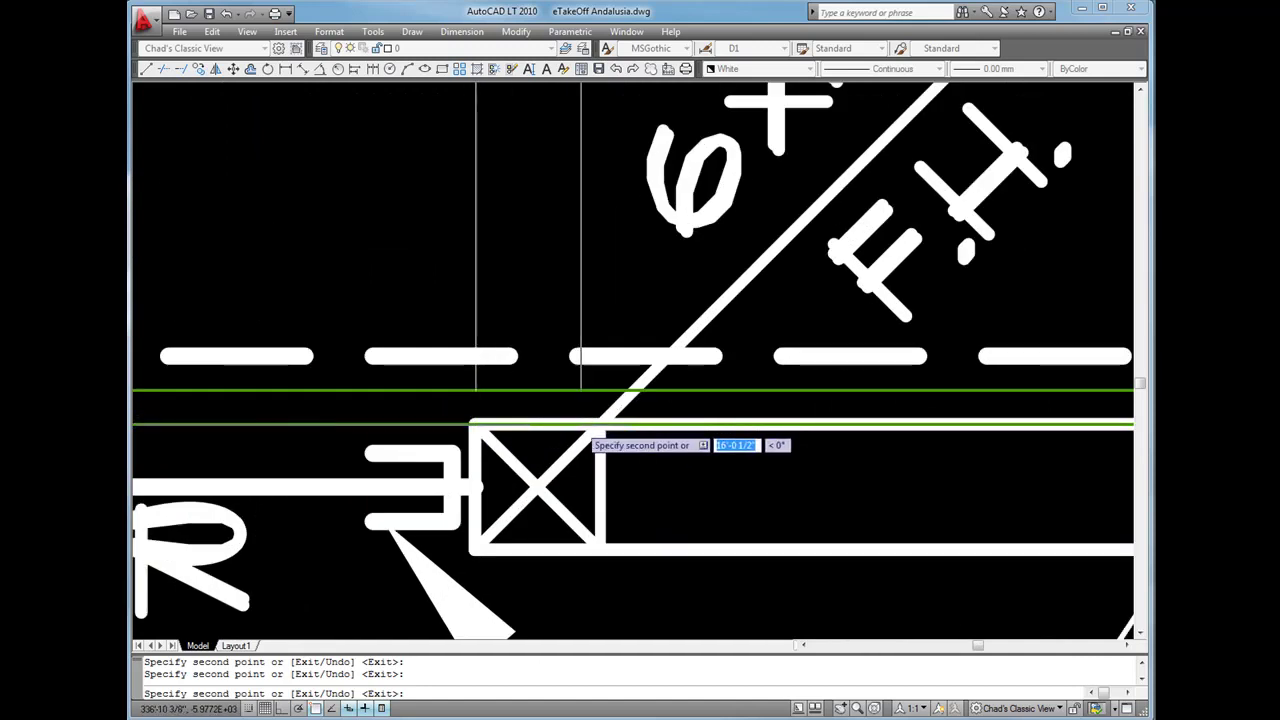
pyautogui.scroll(-4, 560, 450)
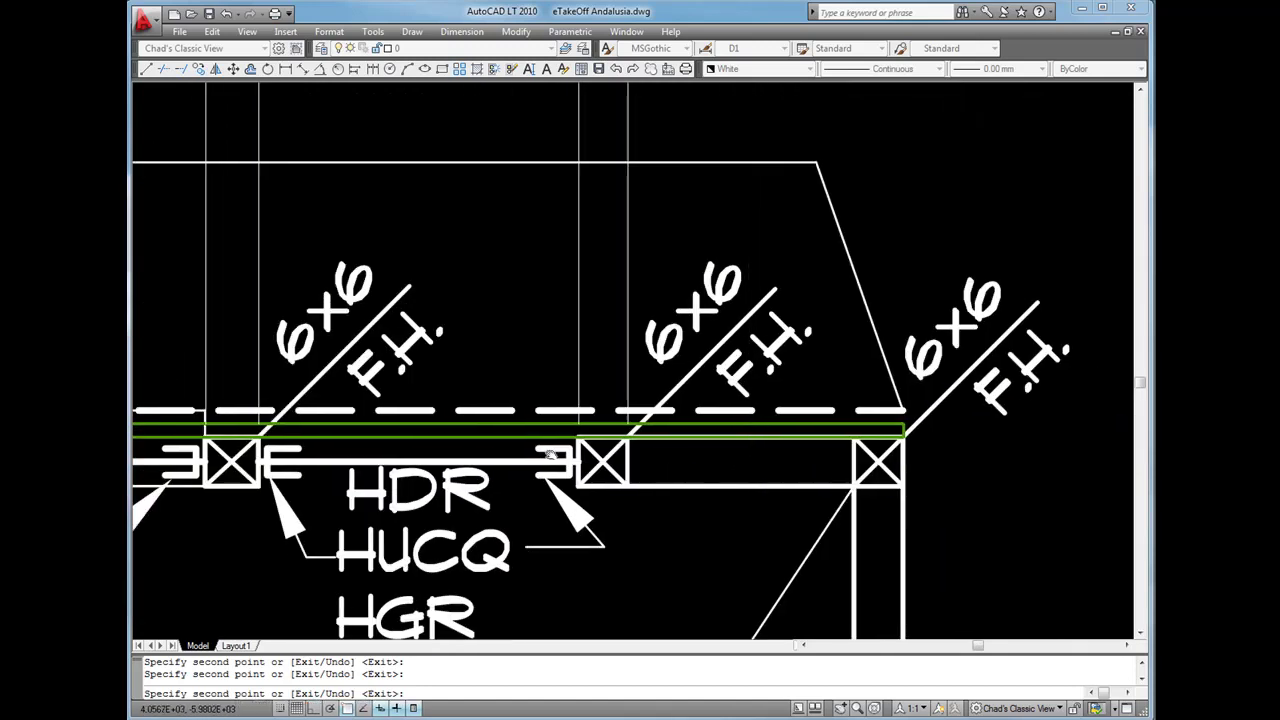
pyautogui.moveTo(905, 432); pyautogui.dragTo(590, 413, button='middle')
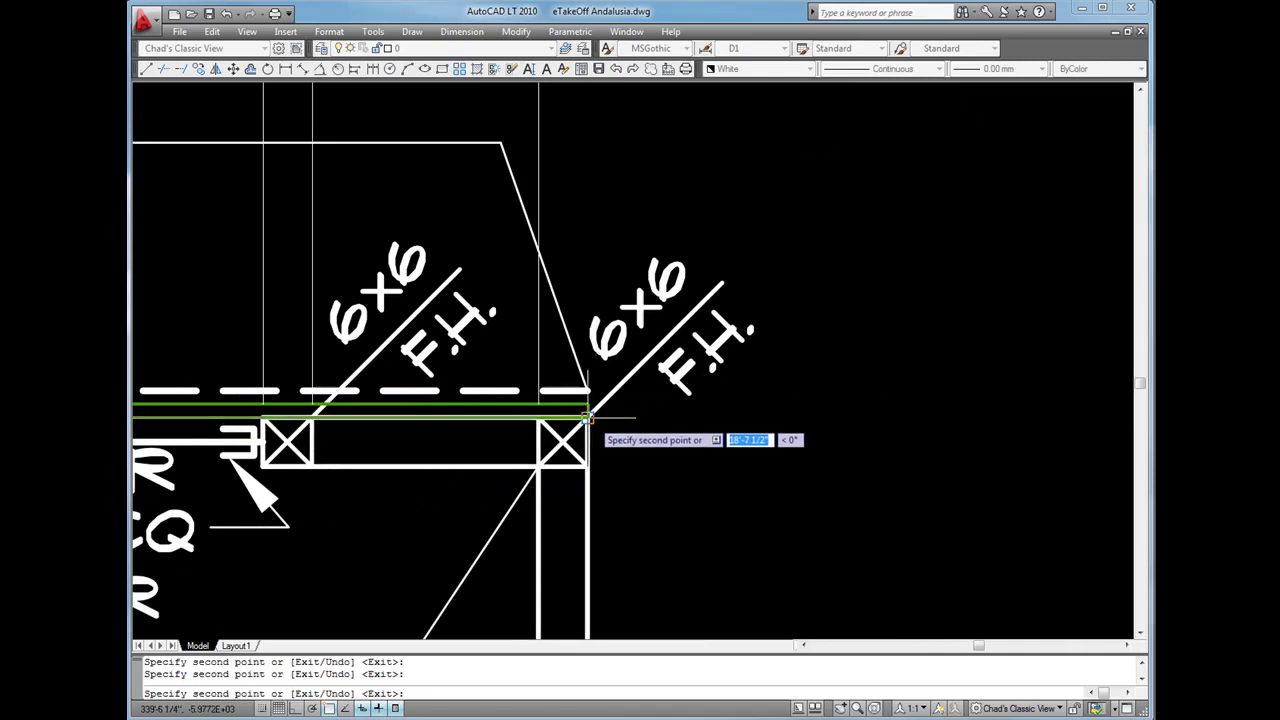
pyautogui.press('Escape')
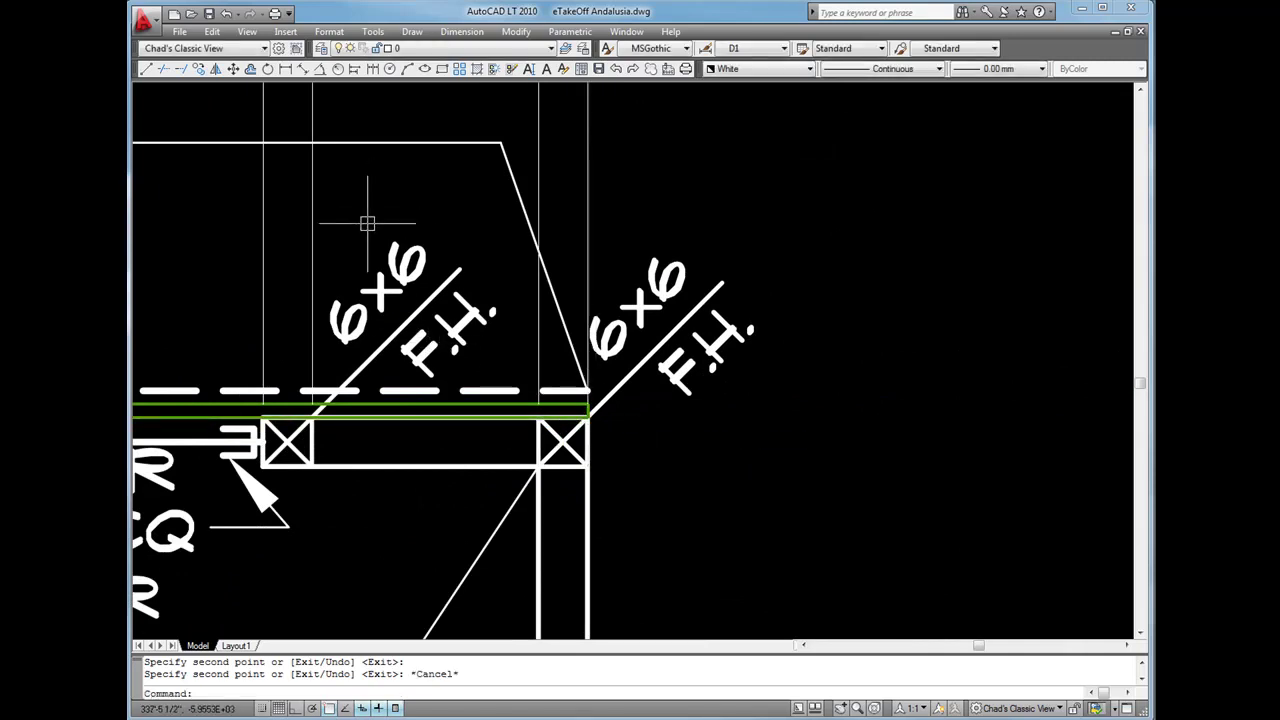
# Move the wall block and all its projected post lines off the floor plan to the empty area above the Rear Balloon Wall Parts Layout sheet
pyautogui.click(236, 70)
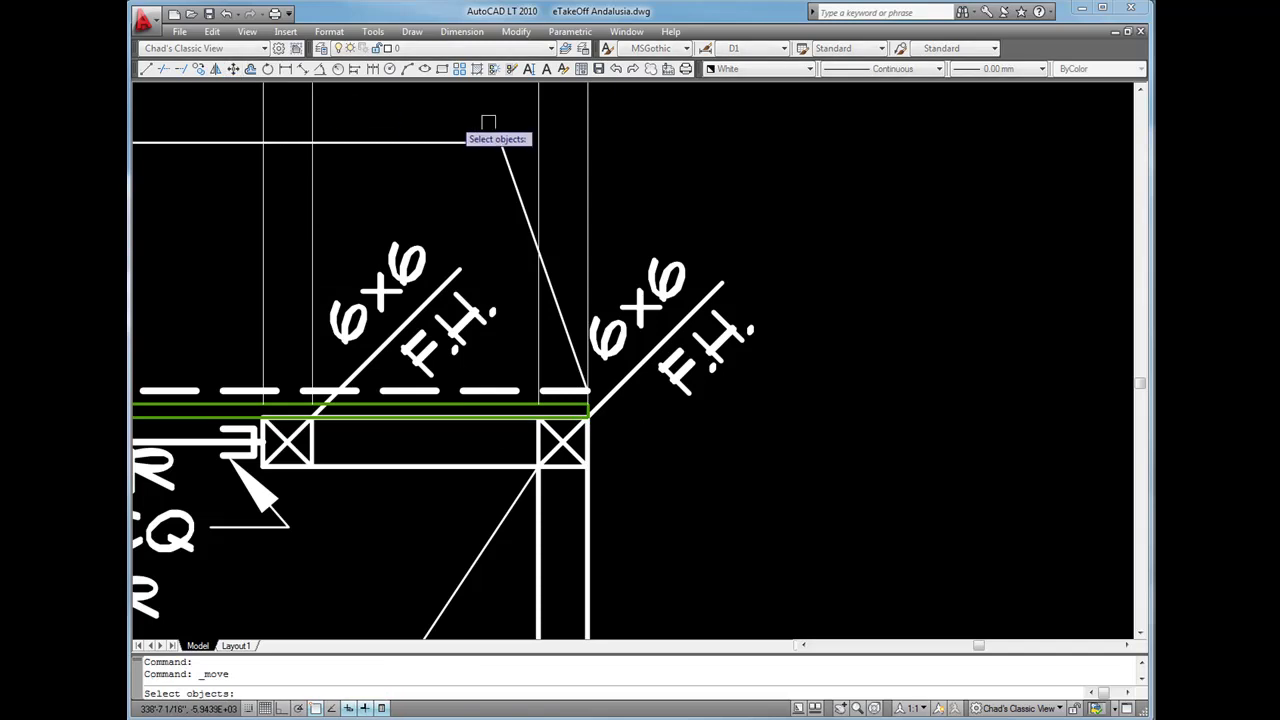
pyautogui.click(621, 116)
pyautogui.click(547, 160)
pyautogui.click(475, 406)
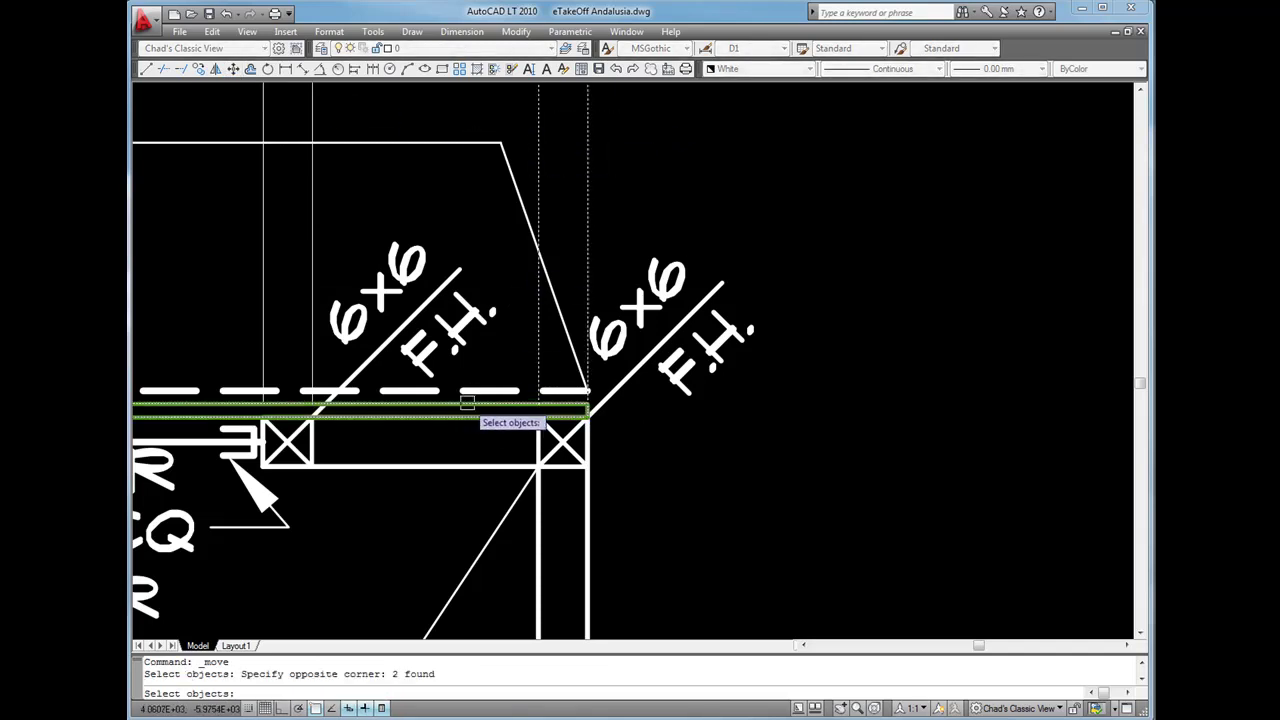
pyautogui.click(234, 246)
pyautogui.scroll(1, 237, 249)
pyautogui.scroll(-3, 249, 262)
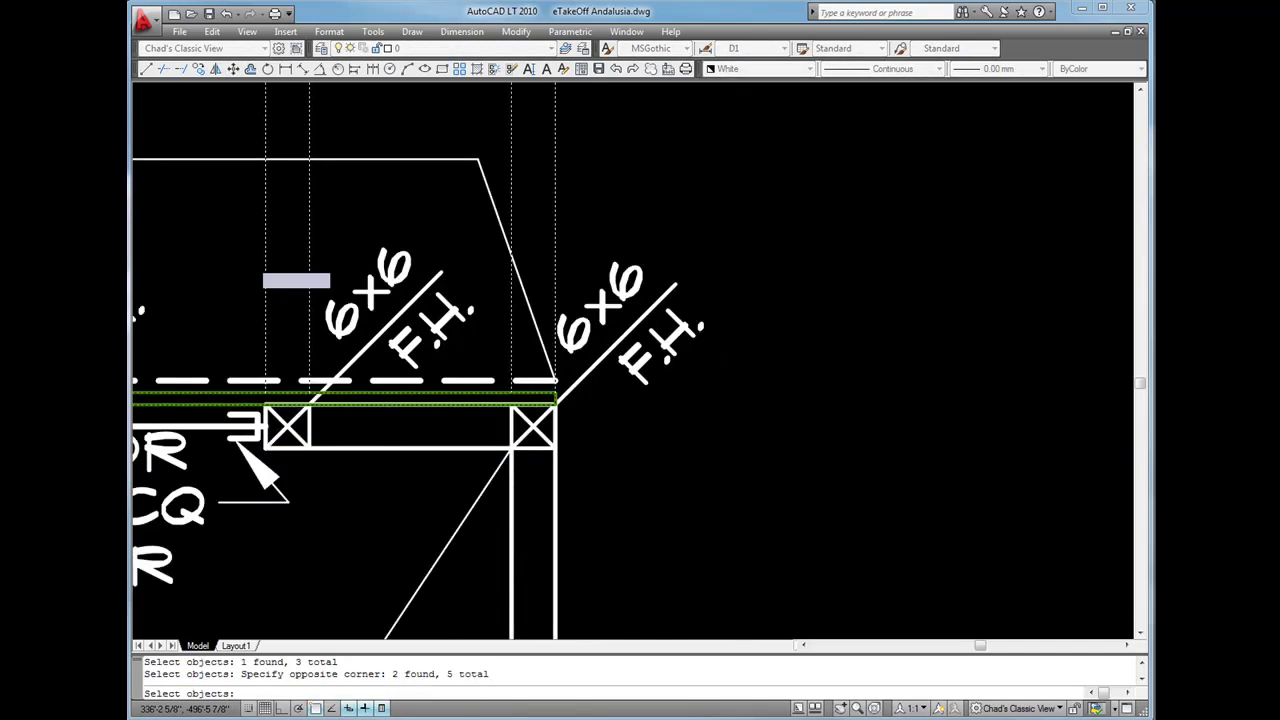
pyautogui.moveTo(273, 205); pyautogui.dragTo(629, 433, button='middle')
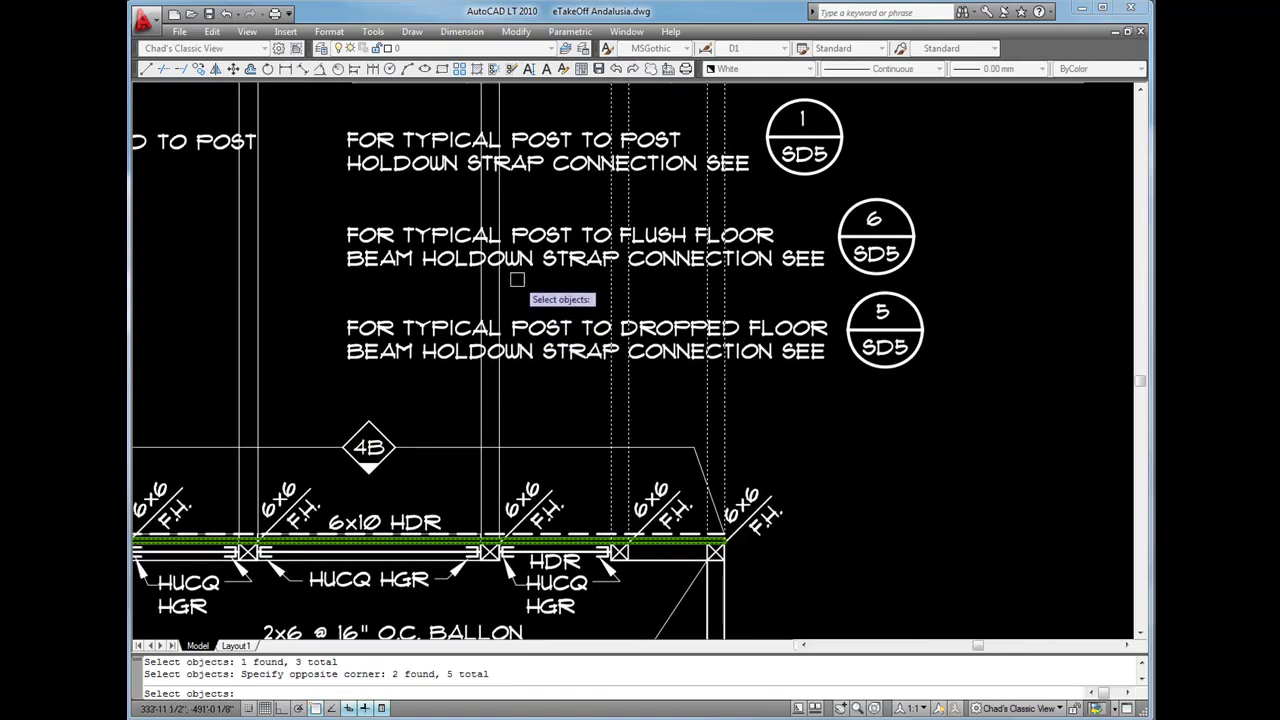
pyautogui.click(517, 280)
pyautogui.click(203, 299)
pyautogui.moveTo(287, 298); pyautogui.dragTo(641, 295, button='middle')
pyautogui.click(643, 284)
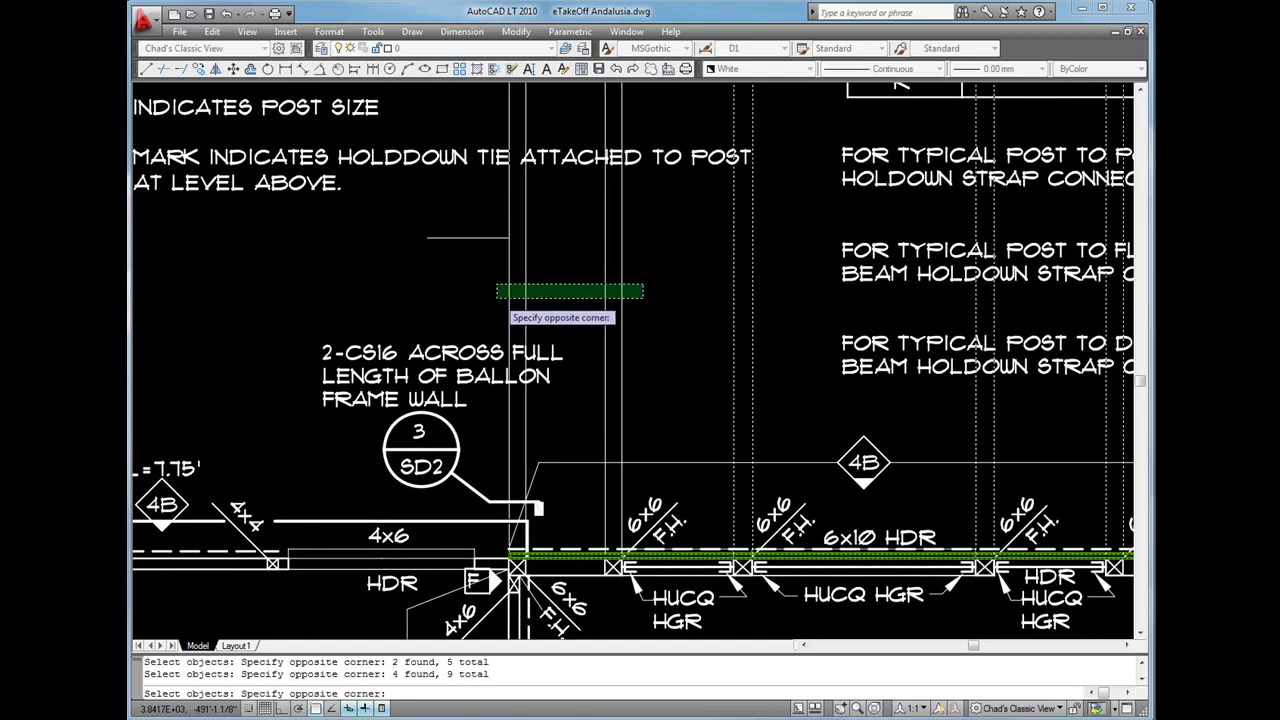
pyautogui.click(494, 300)
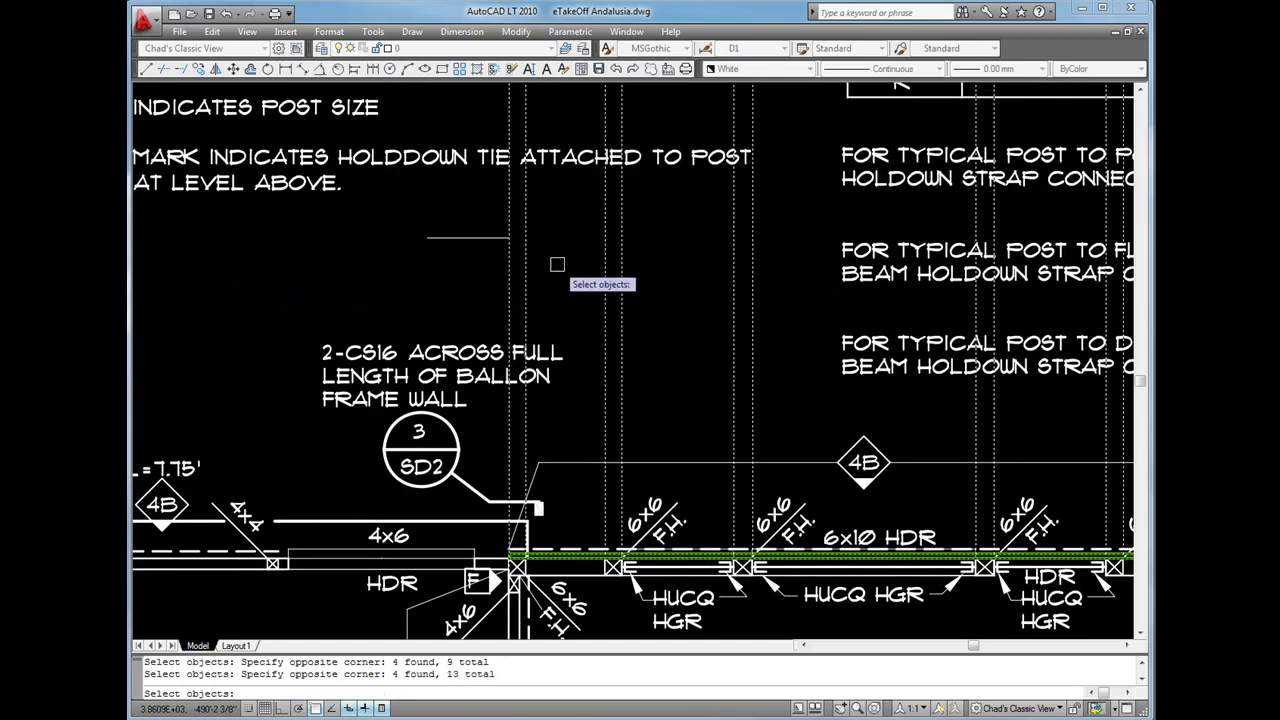
pyautogui.press('Return')
pyautogui.click(559, 266)
pyautogui.scroll(-2, 590, 350)
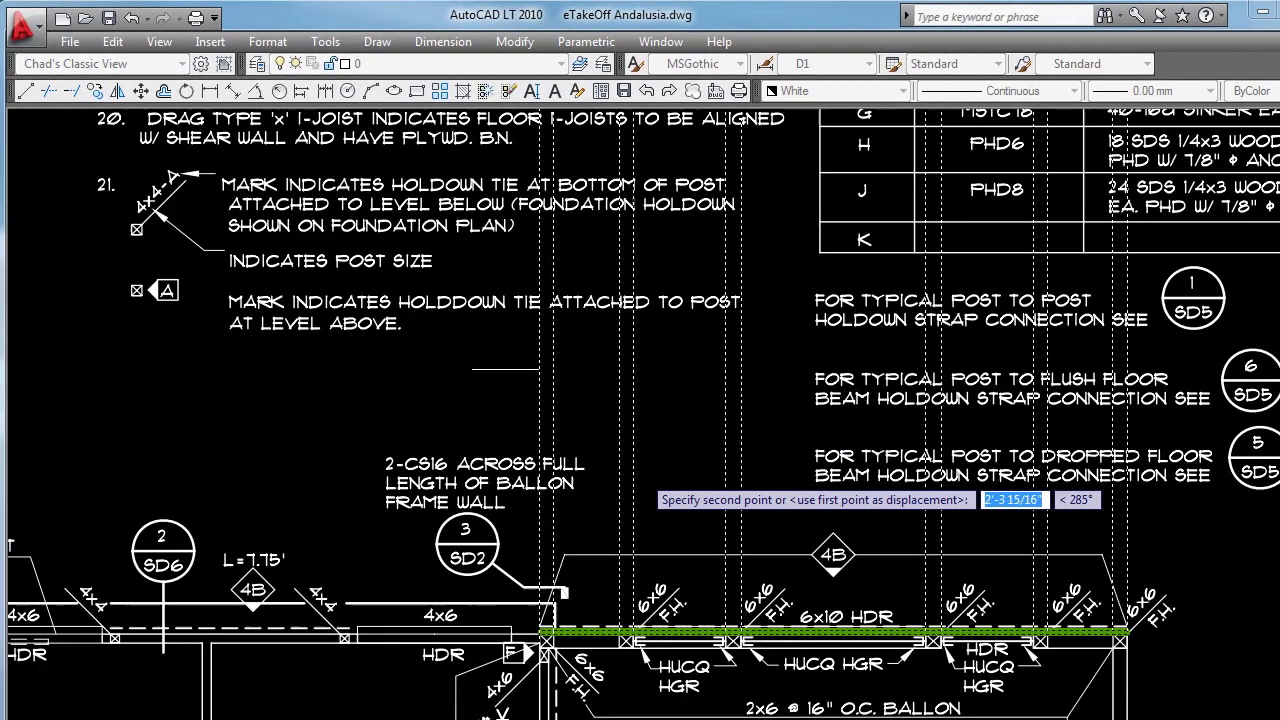
pyautogui.moveTo(440, 338); pyautogui.dragTo(440, 338, button='middle')
pyautogui.moveTo(415, 449); pyautogui.dragTo(5, 385, button='middle')
pyautogui.moveTo(514, 506); pyautogui.dragTo(5, 482, button='middle')
pyautogui.moveTo(463, 327); pyautogui.dragTo(43, 523, button='middle')
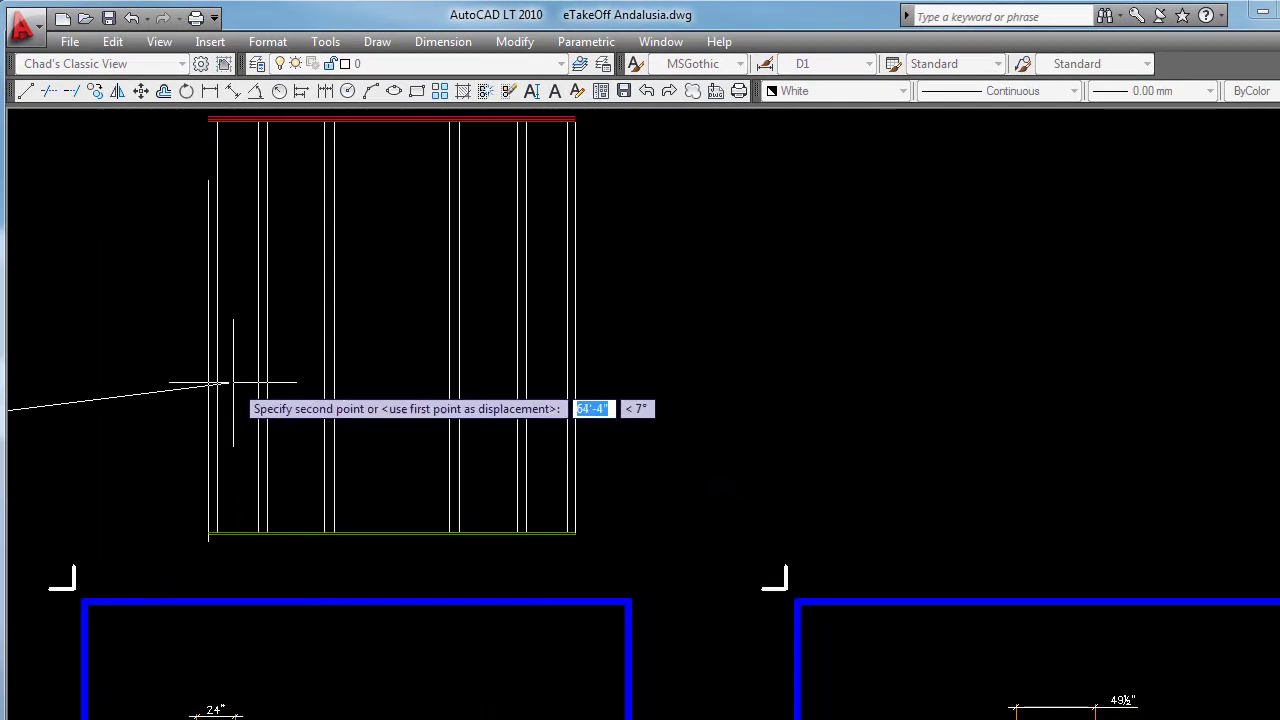
pyautogui.click(208, 384)
# Examine the completed wall elevations on the Rear and Side Balloon Wall Parts Layout sheets
pyautogui.moveTo(259, 487); pyautogui.dragTo(229, 266, button='middle')
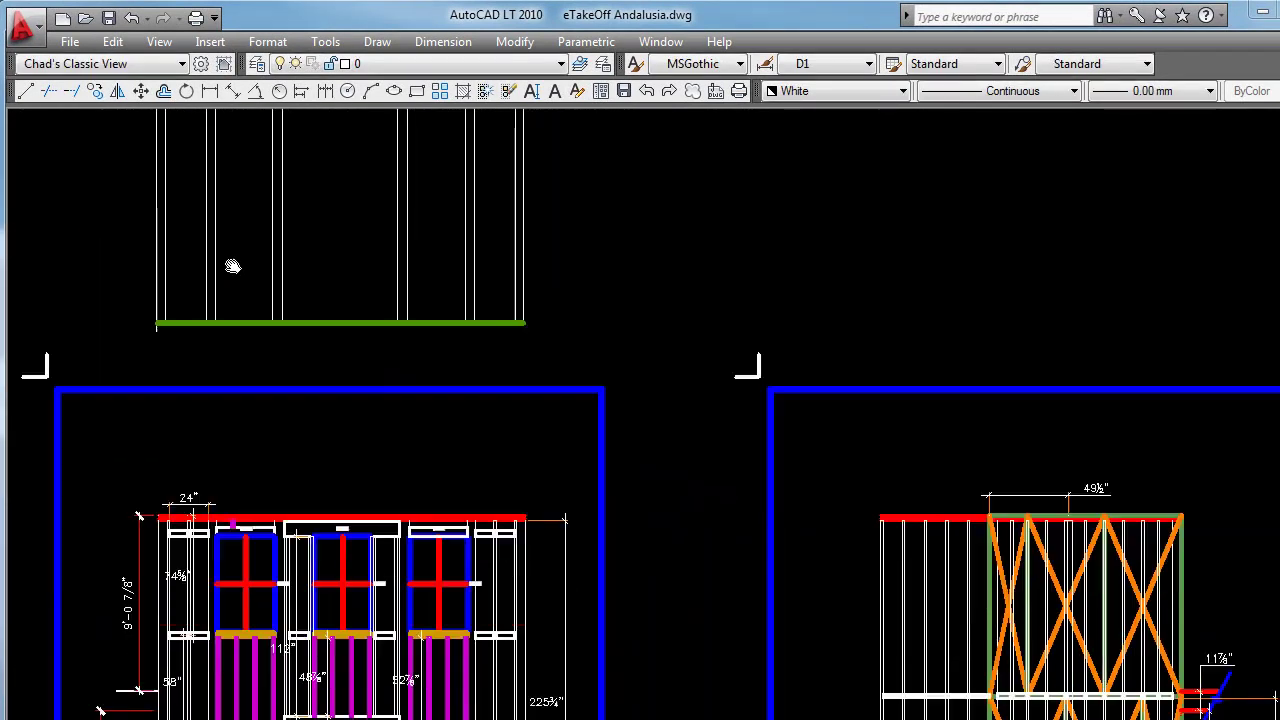
pyautogui.scroll(-5, 312, 428)
pyautogui.scroll(3, 312, 410)
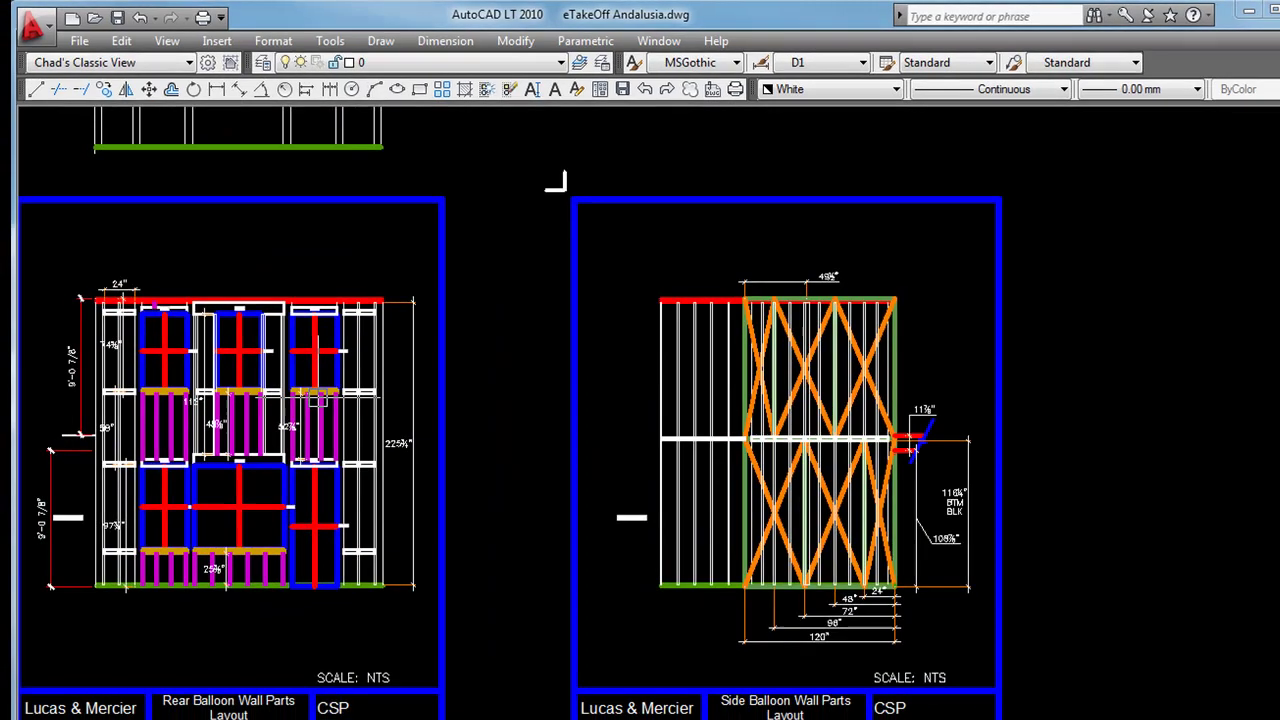